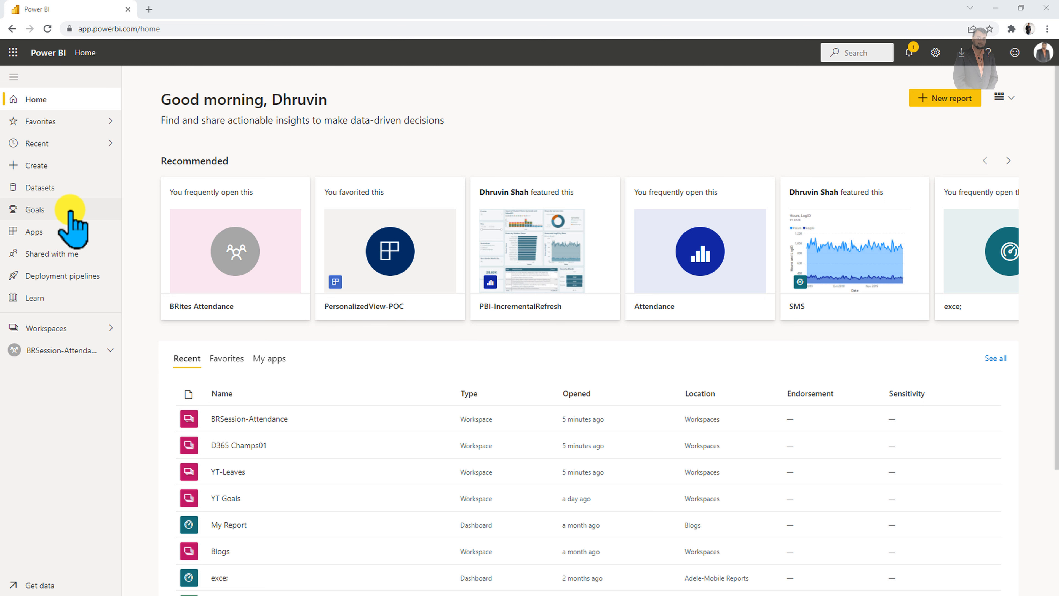
Start a new scorecard in Goals named "YT-Analytics" with the description "This is YouTube Analytics Goal"
{"action": "left_click", "coordinate": [69, 209]}
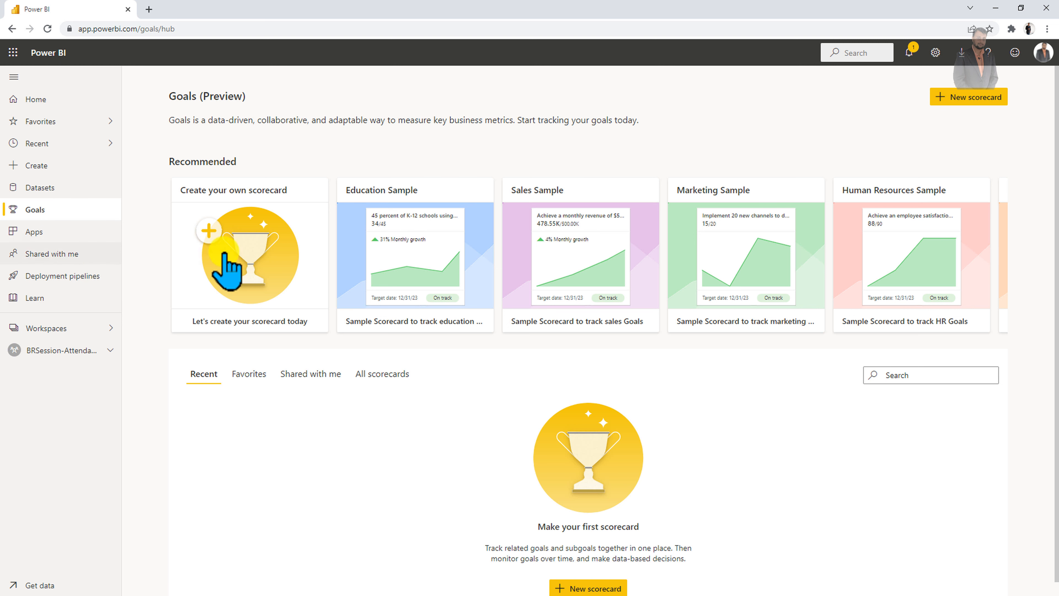
{"action": "left_click", "coordinate": [238, 253]}
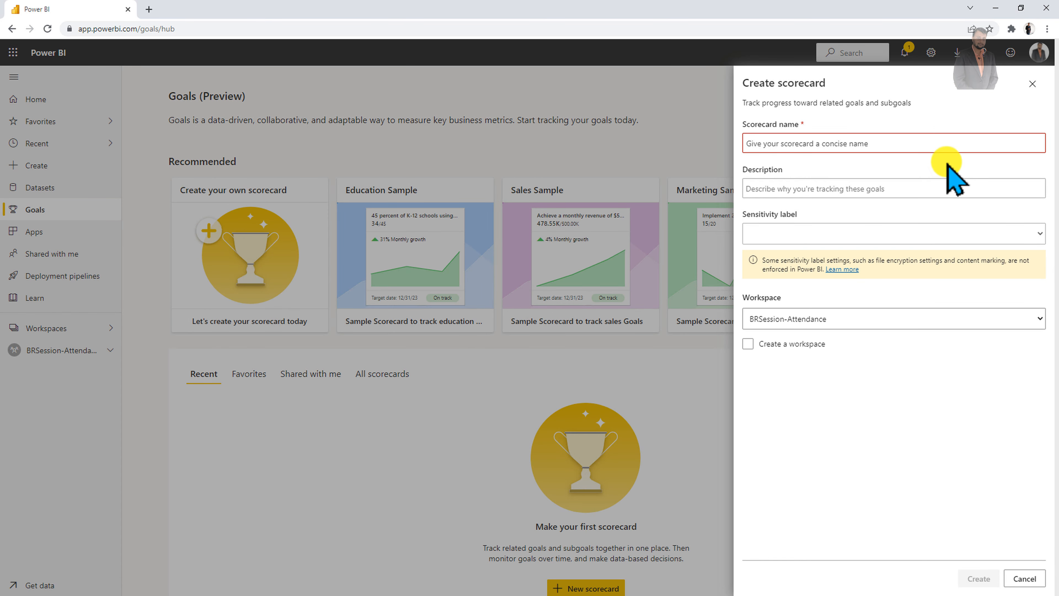
{"action": "left_click", "coordinate": [836, 143]}
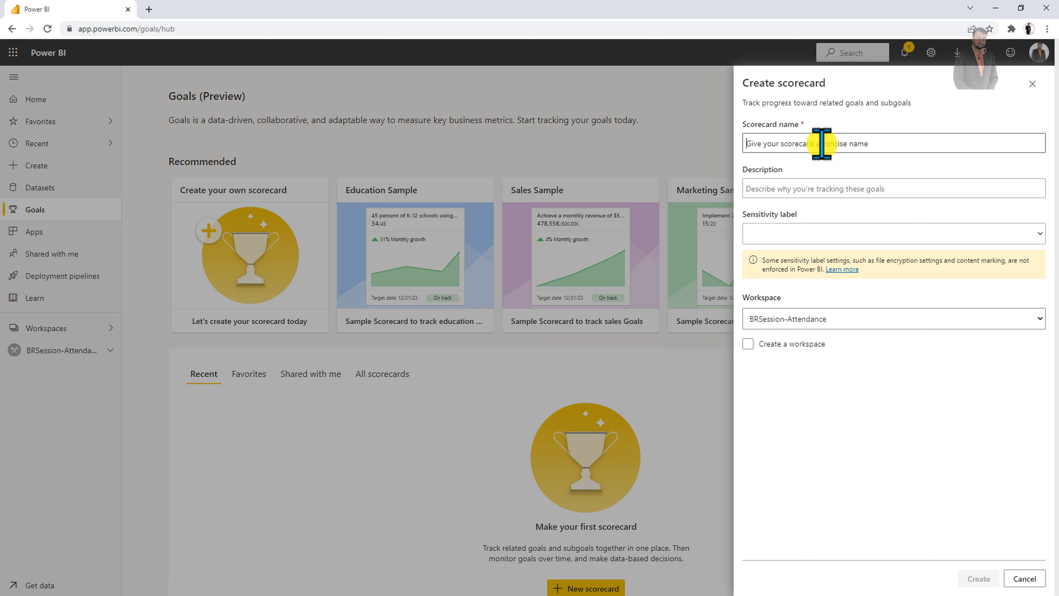
{"action": "type", "text": "YT-A"}
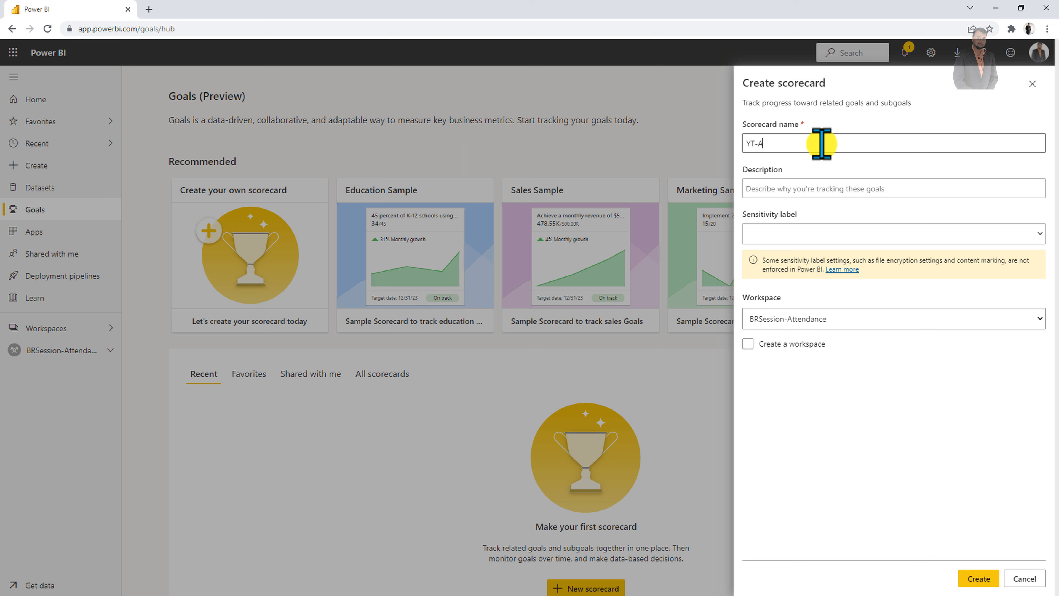
{"action": "type", "text": "nalytics"}
{"action": "key", "text": "Tab"}
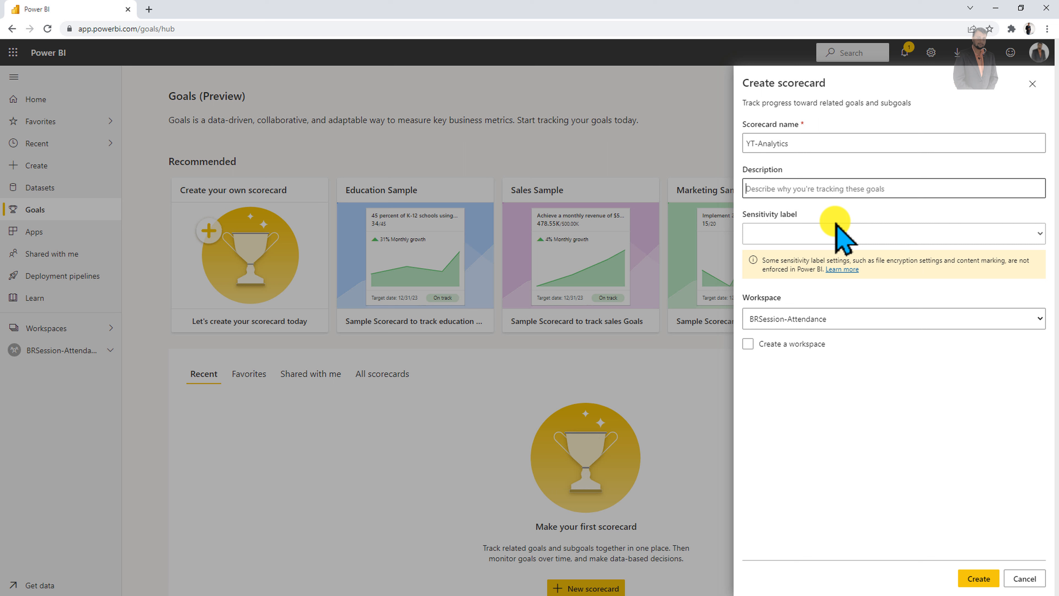
{"action": "type", "text": "This is YouTube Analytics Goal"}
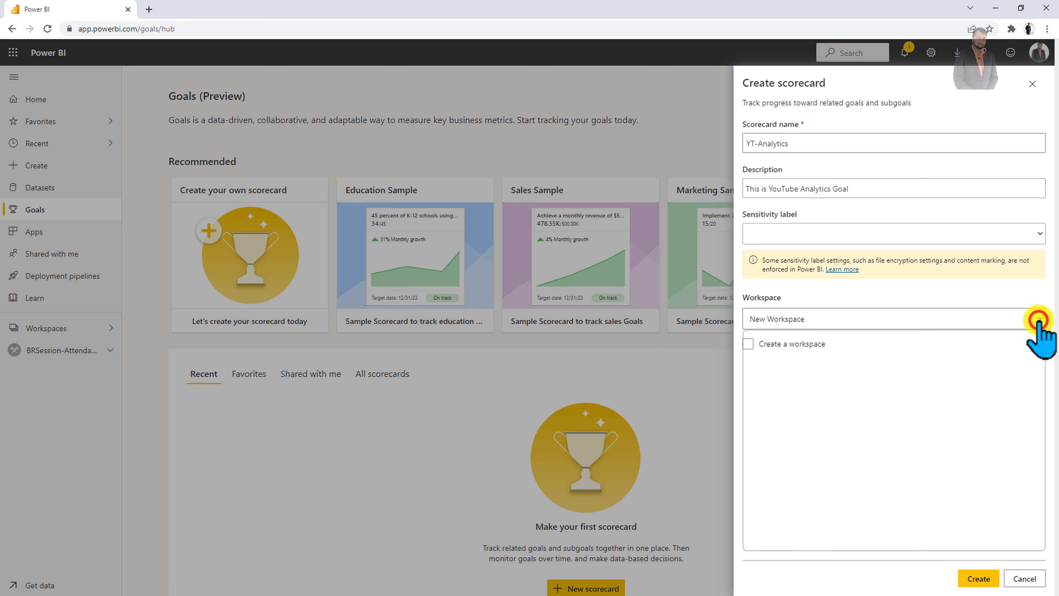
Create the scorecard in a new workspace named "YT-Analytics Goals" with the Pro license mode
{"action": "left_click", "coordinate": [1038, 320]}
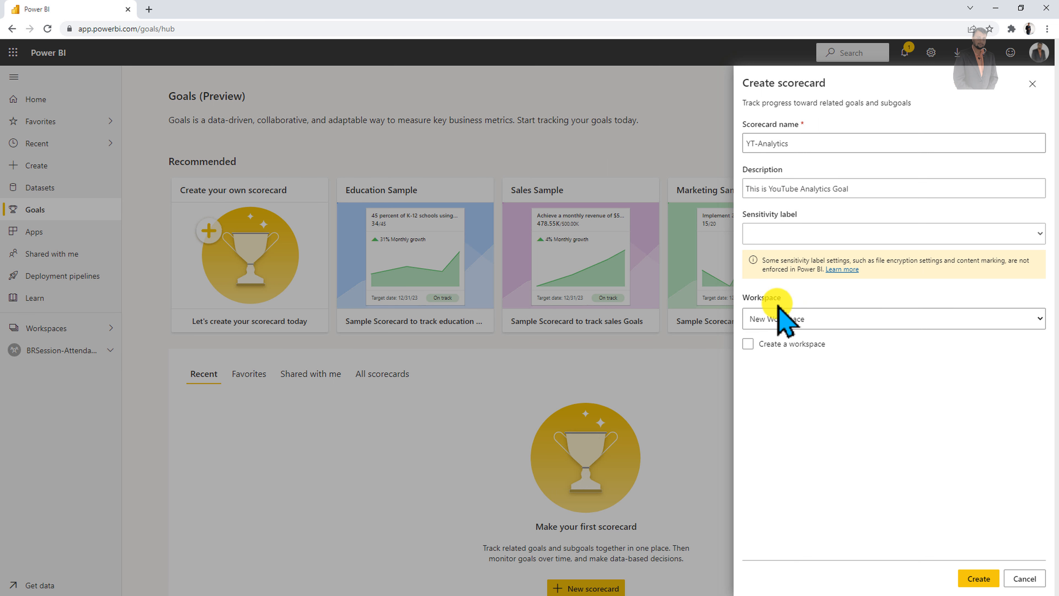
{"action": "left_click", "coordinate": [748, 344]}
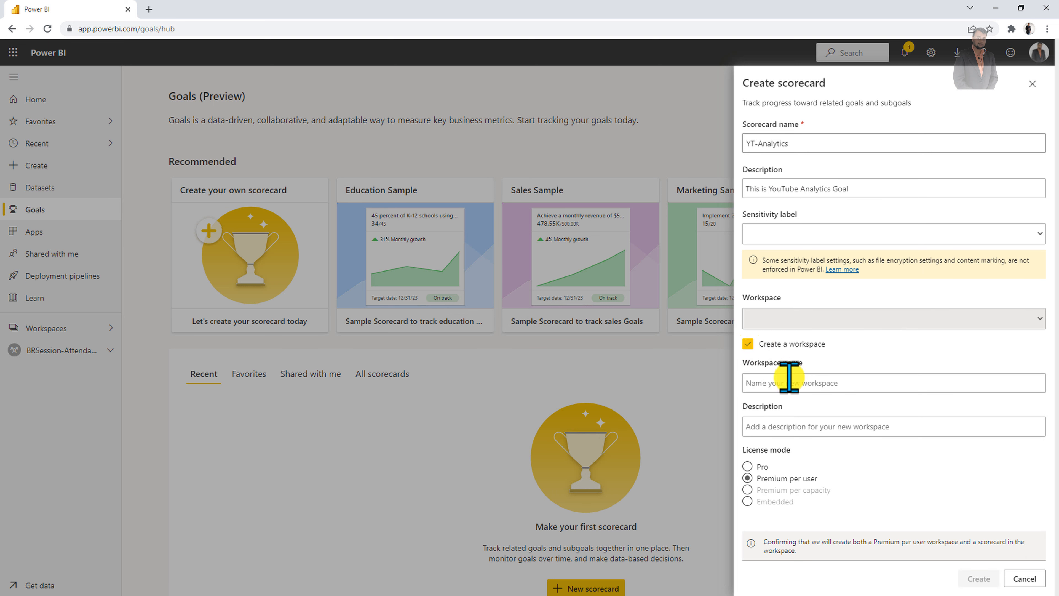
{"action": "left_click", "coordinate": [784, 383]}
{"action": "left_click", "coordinate": [784, 383]}
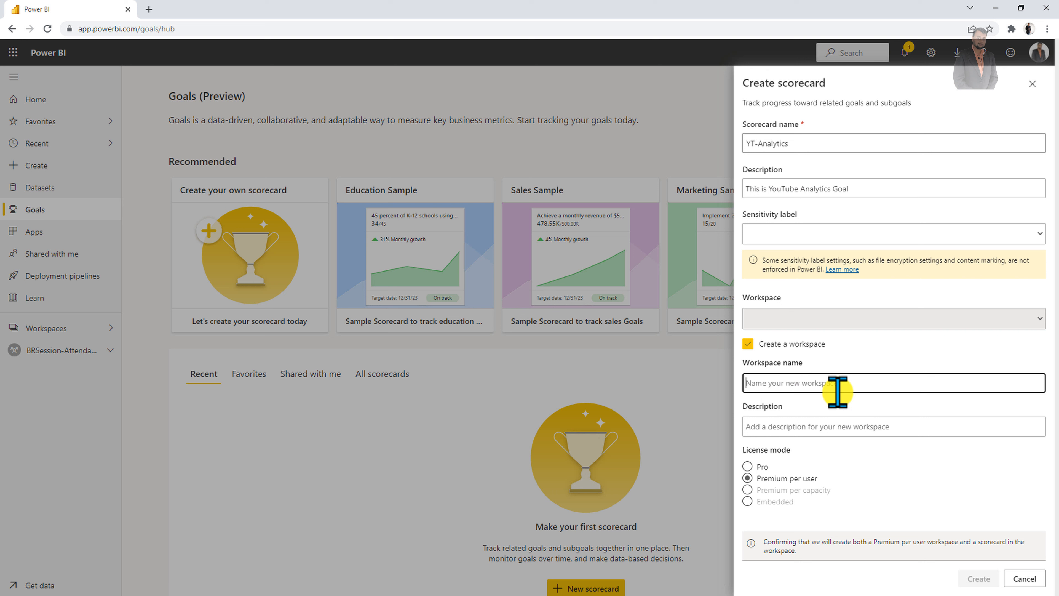
{"action": "type", "text": "YT-"}
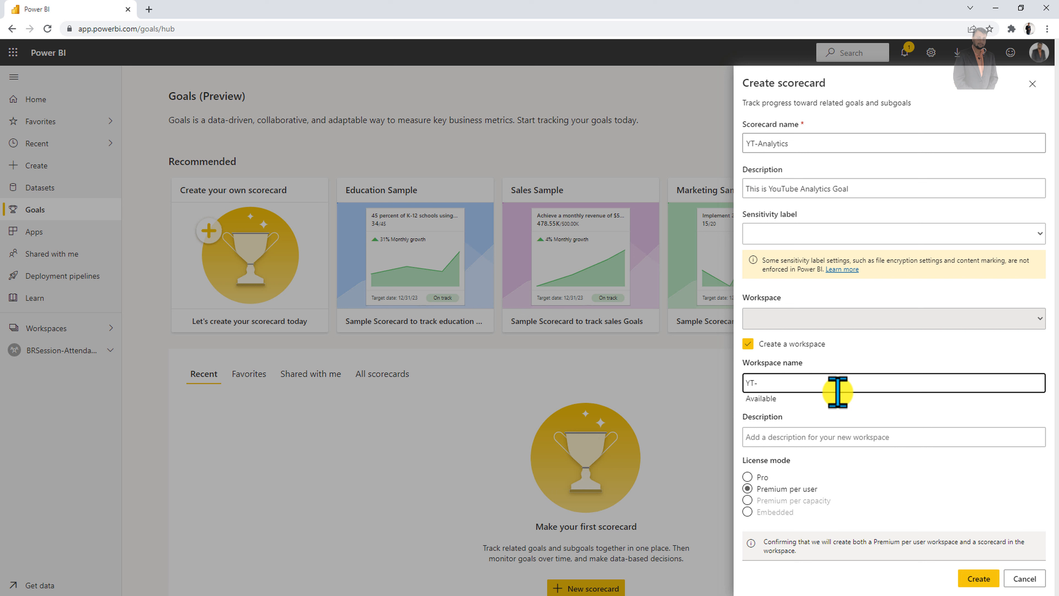
{"action": "type", "text": "Analytics Goals"}
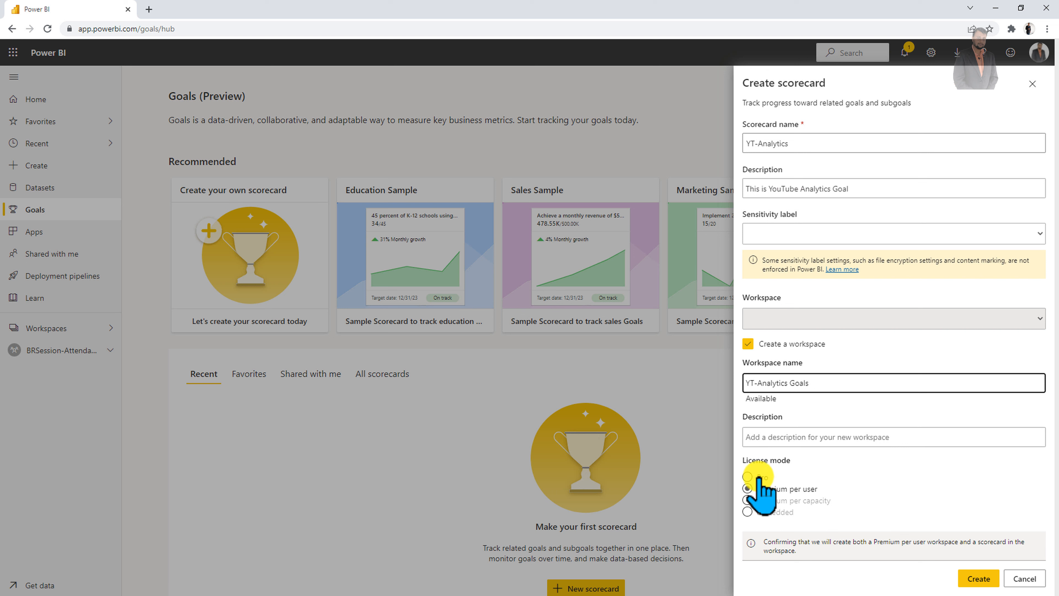
{"action": "left_click", "coordinate": [747, 476]}
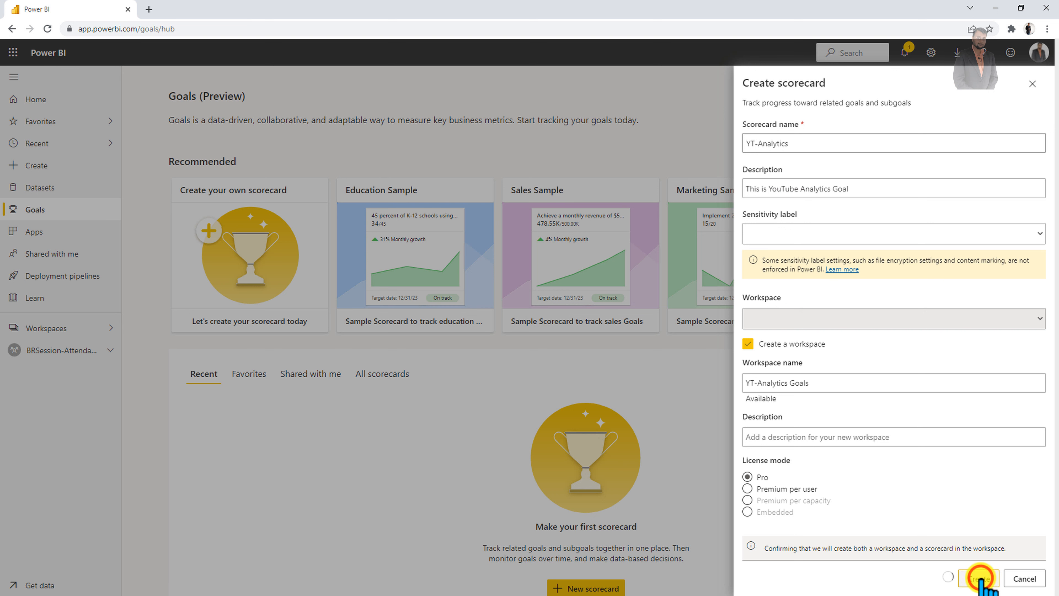
{"action": "left_click", "coordinate": [980, 579]}
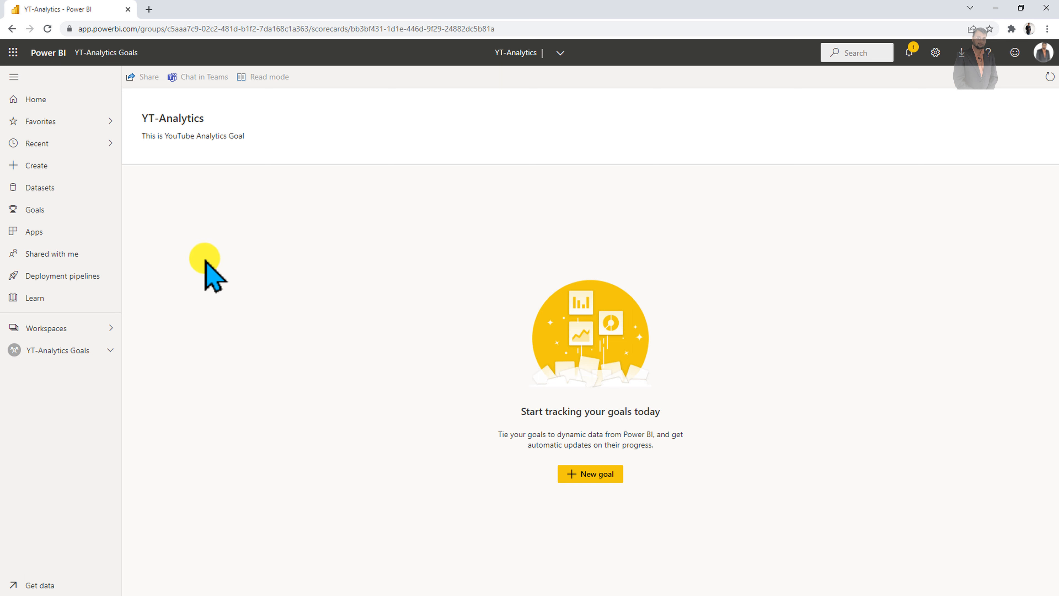
Check the Goals hub for the new scorecard, then open YT-Analytics from the YT-Analytics Goals workspace
{"action": "left_click", "coordinate": [57, 207]}
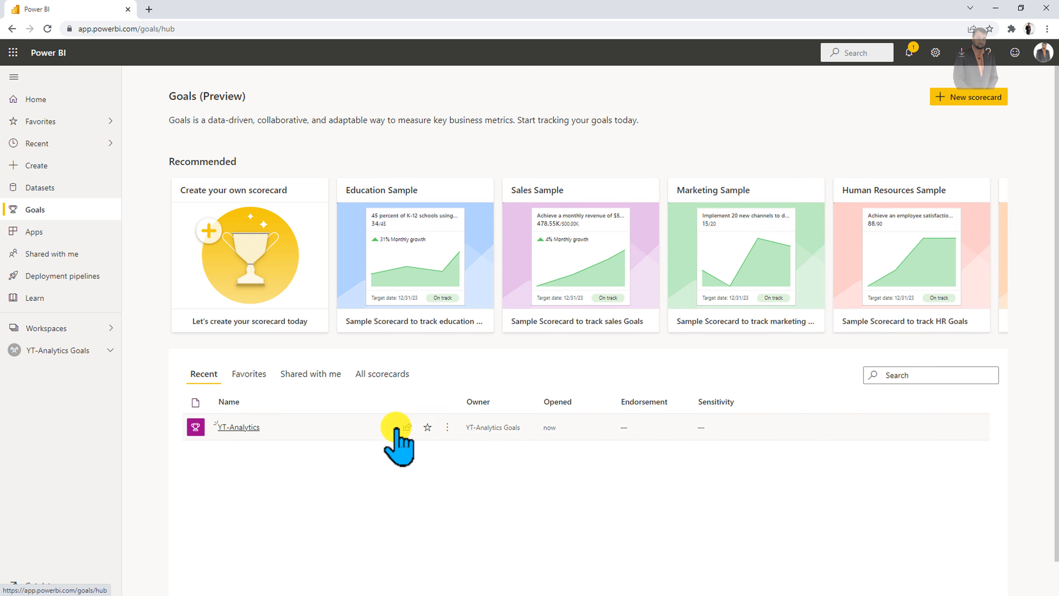
{"action": "left_click", "coordinate": [84, 327]}
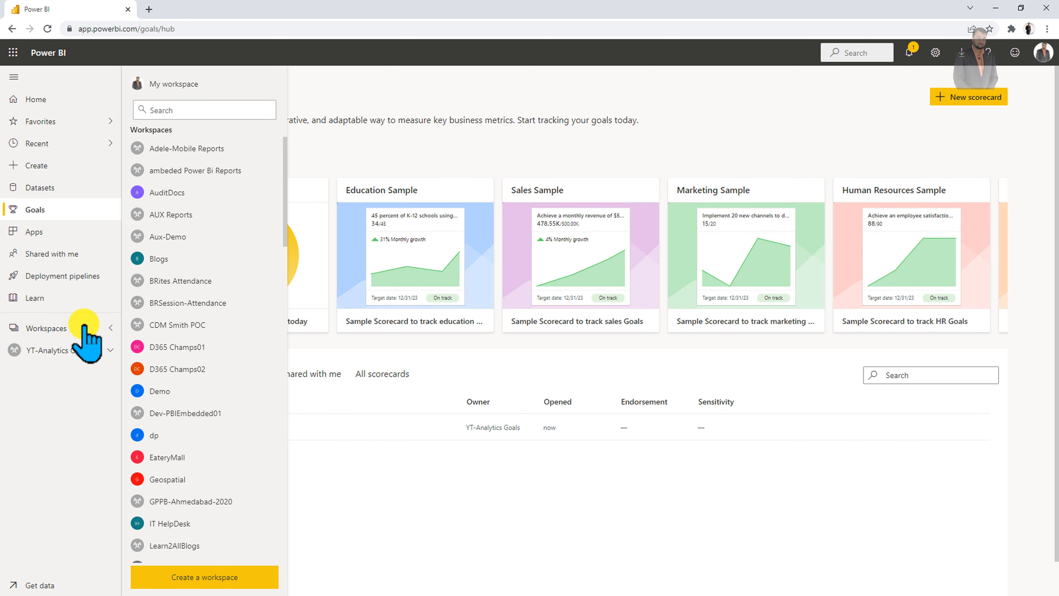
{"action": "left_click_drag", "start_coordinate": [284, 179], "coordinate": [284, 508]}
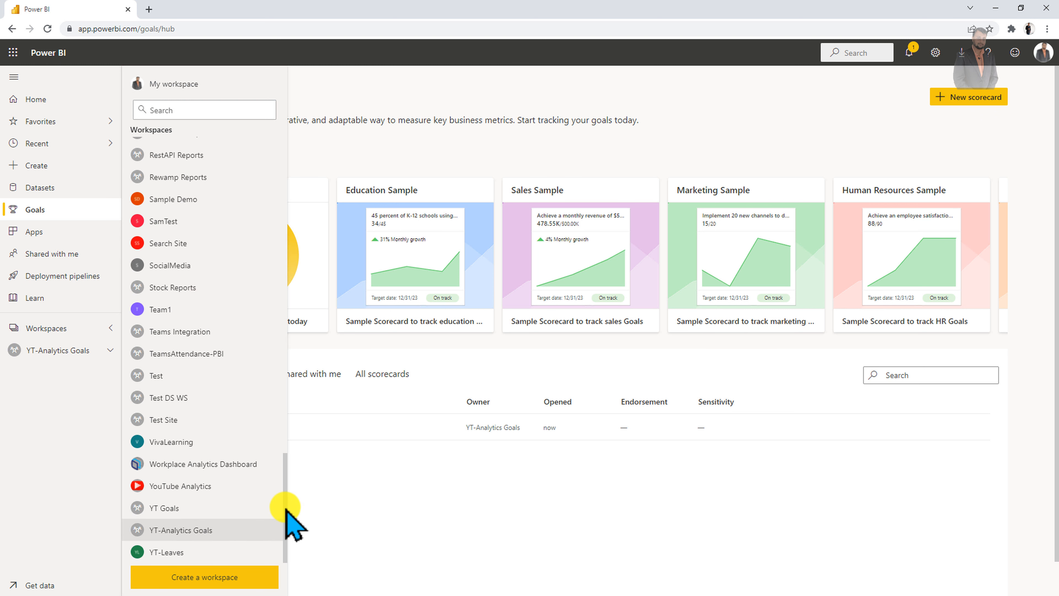
{"action": "left_click", "coordinate": [214, 530]}
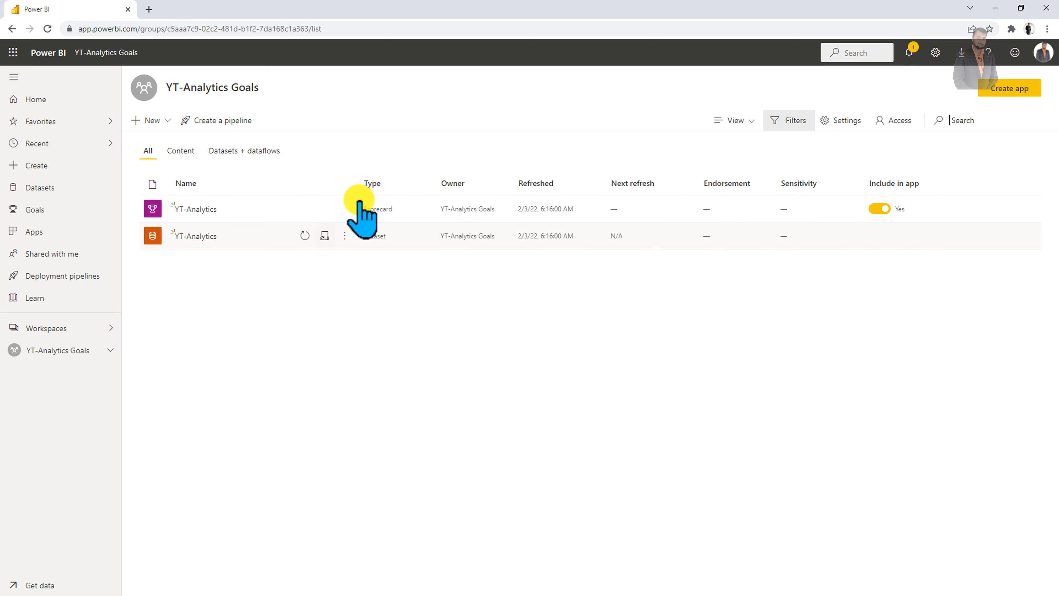
{"action": "left_click", "coordinate": [183, 209]}
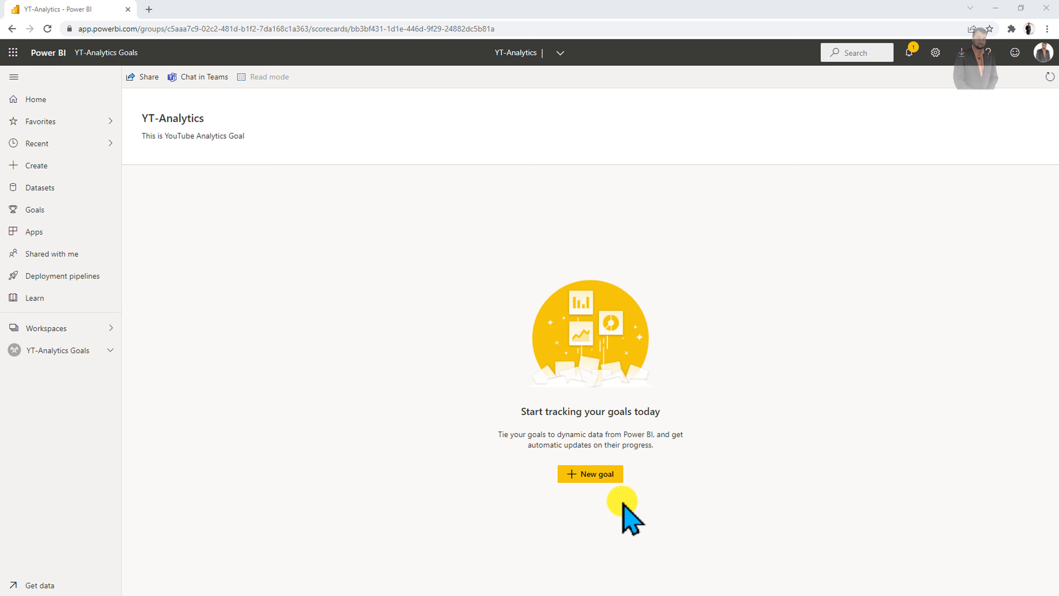
Add a new goal to the scorecard, go through the introductory tips, and name it "Achieve 50K sub in 2022"
{"action": "left_click", "coordinate": [597, 474]}
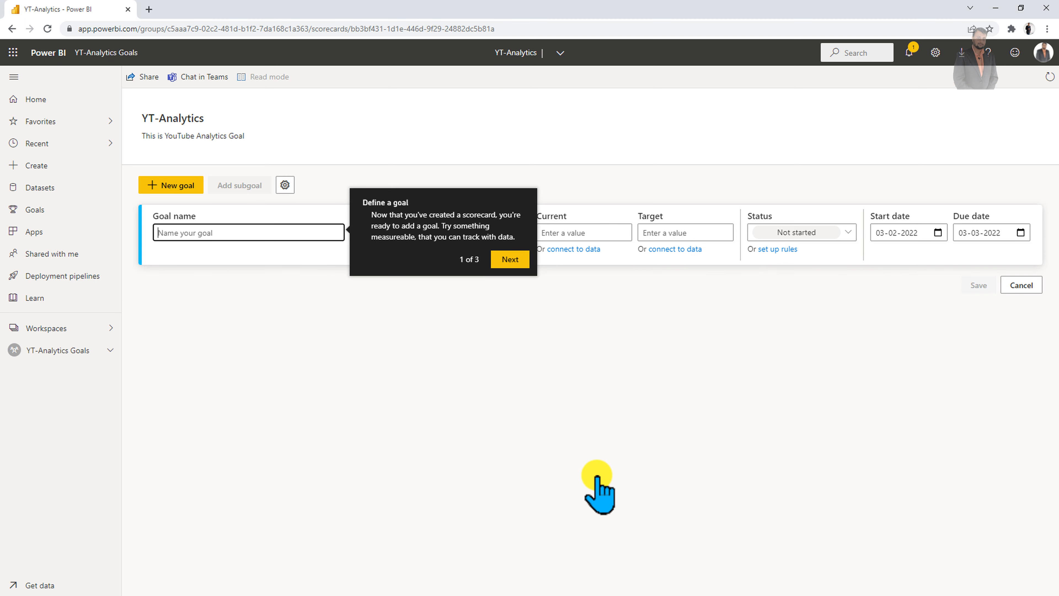
{"action": "left_click", "coordinate": [512, 262]}
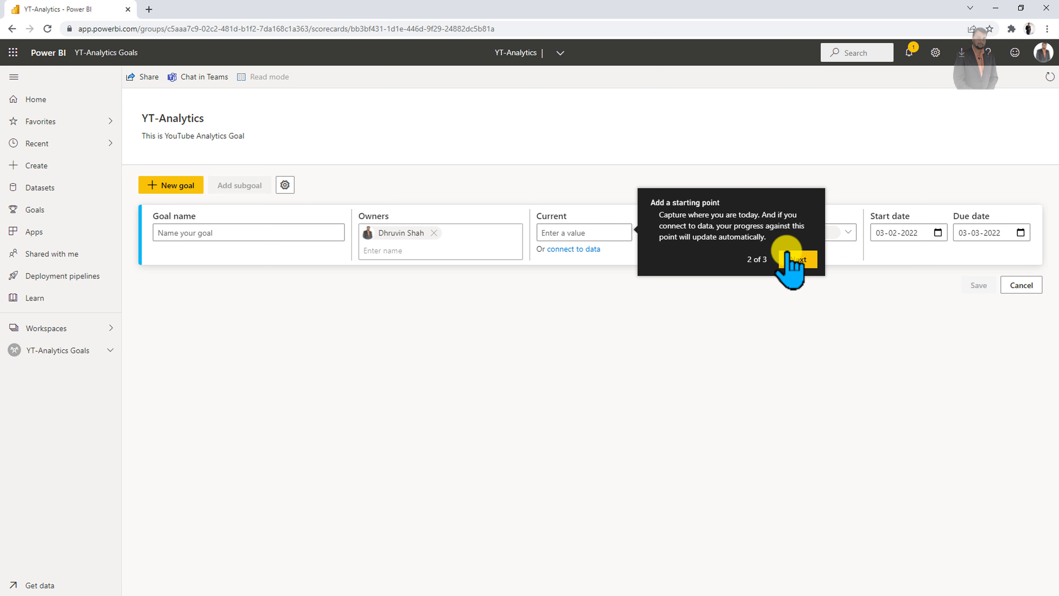
{"action": "left_click", "coordinate": [776, 292]}
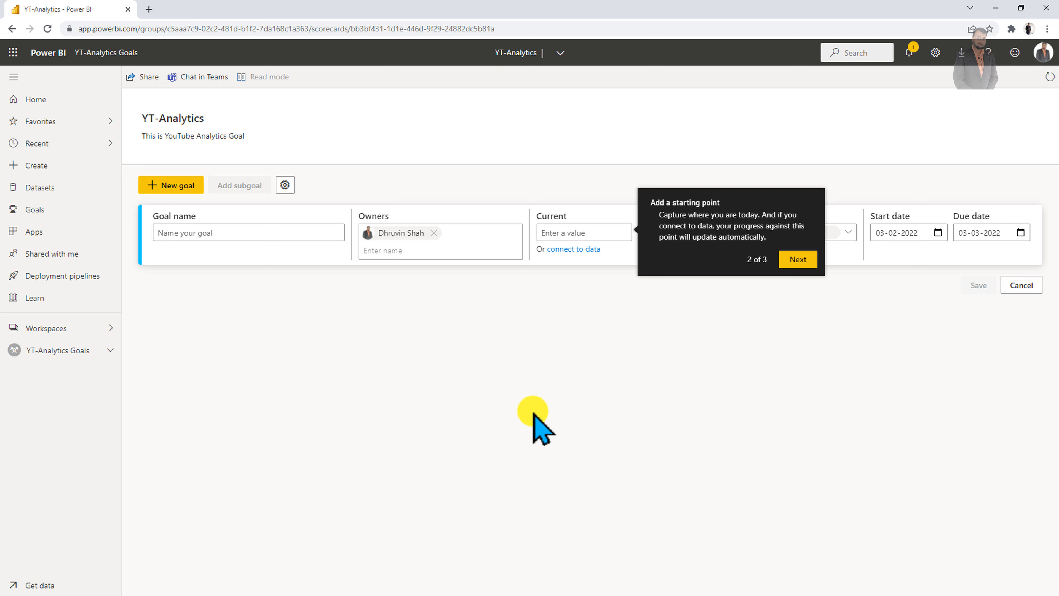
{"action": "left_click", "coordinate": [794, 259]}
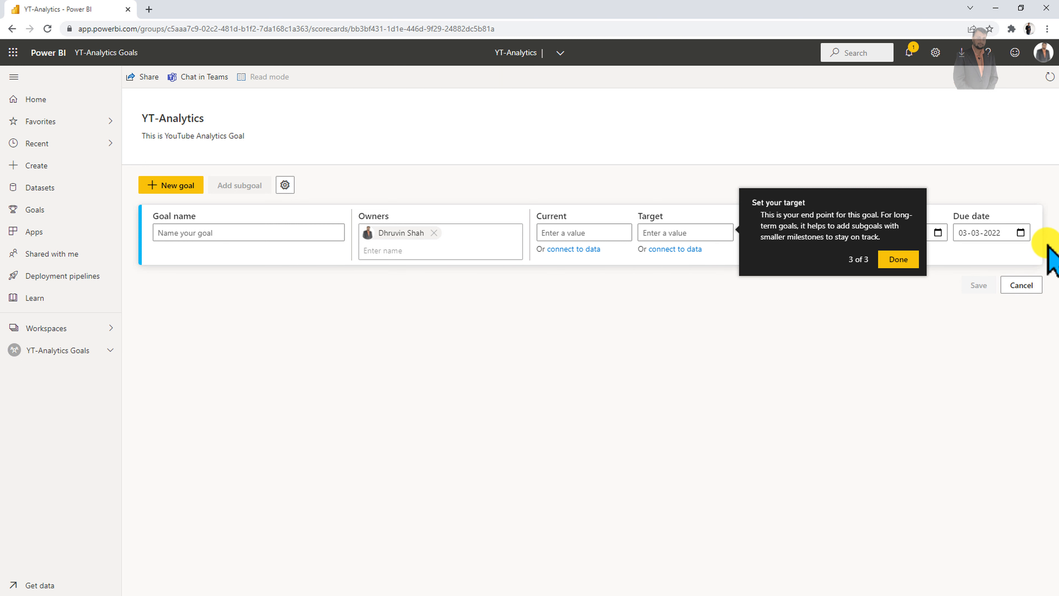
{"action": "left_click", "coordinate": [257, 232]}
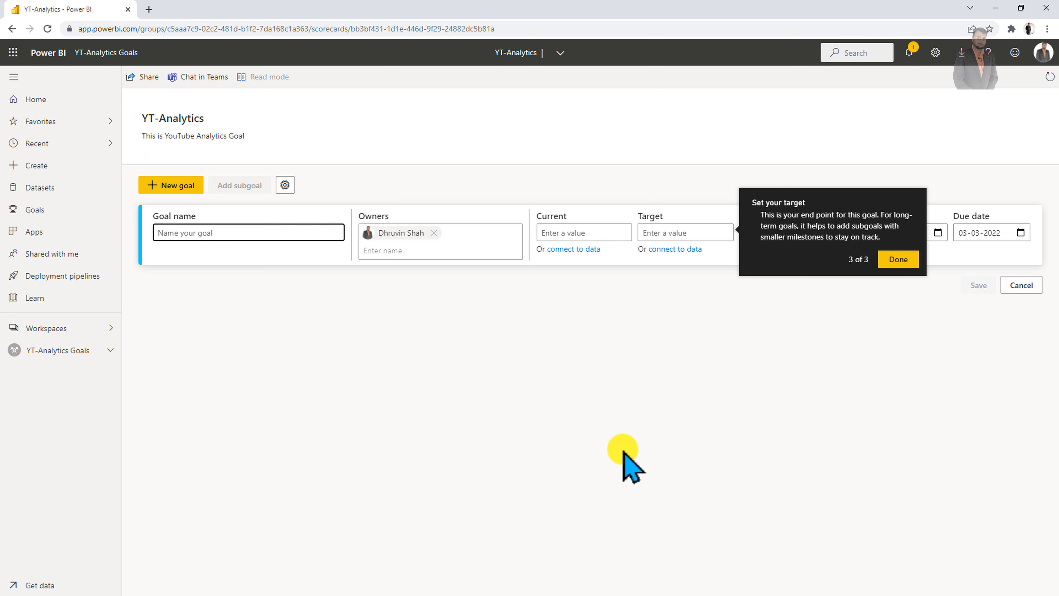
{"action": "type", "text": "Achieve 50K sub in 2022"}
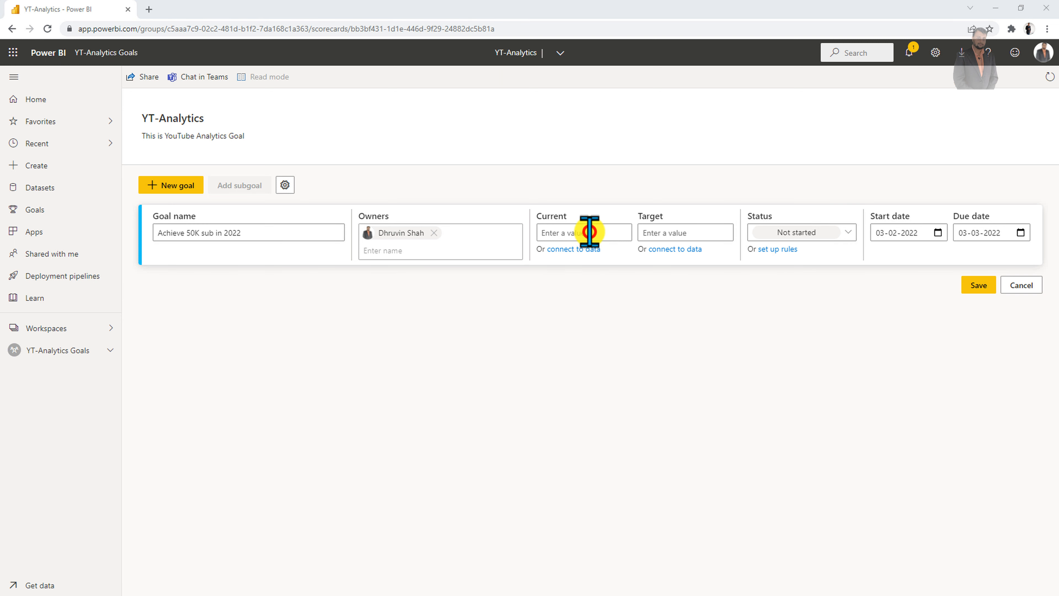
Set the goal's current value to 19000 and its target value to 50000
{"action": "left_click", "coordinate": [589, 232]}
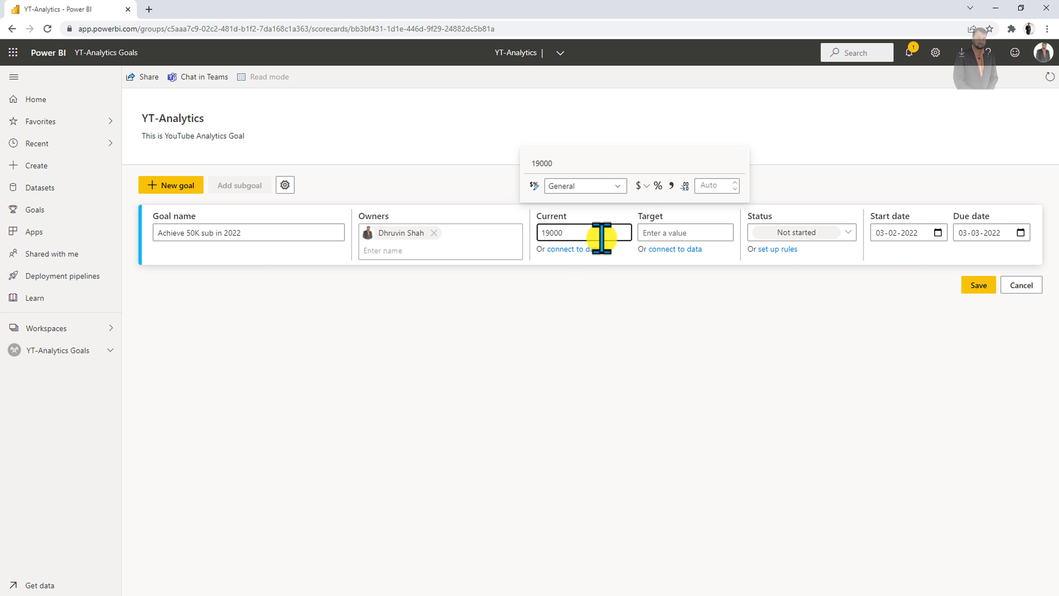
{"action": "left_click", "coordinate": [620, 294]}
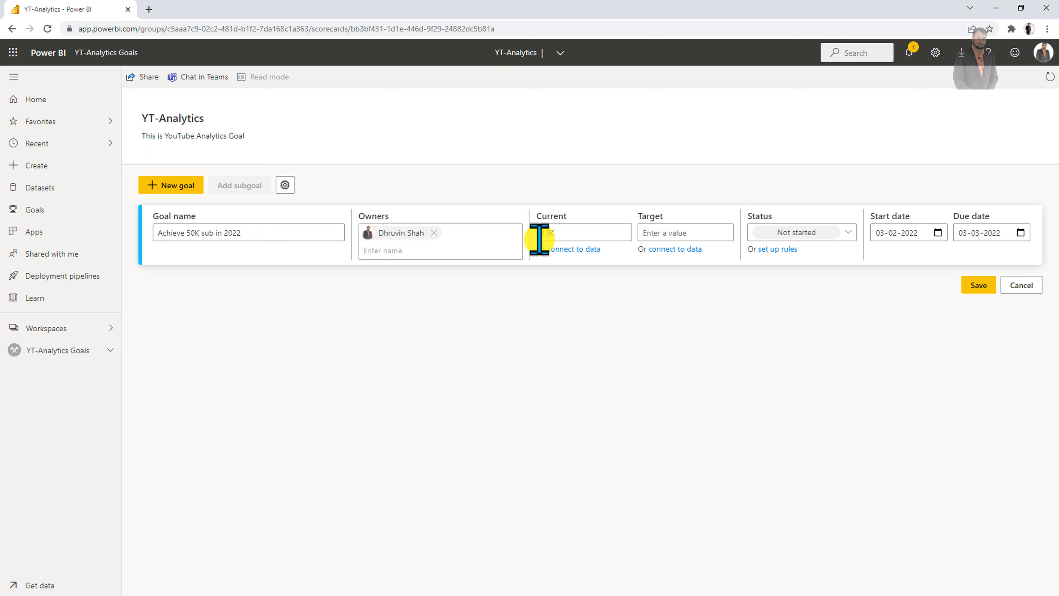
{"action": "left_click", "coordinate": [662, 234]}
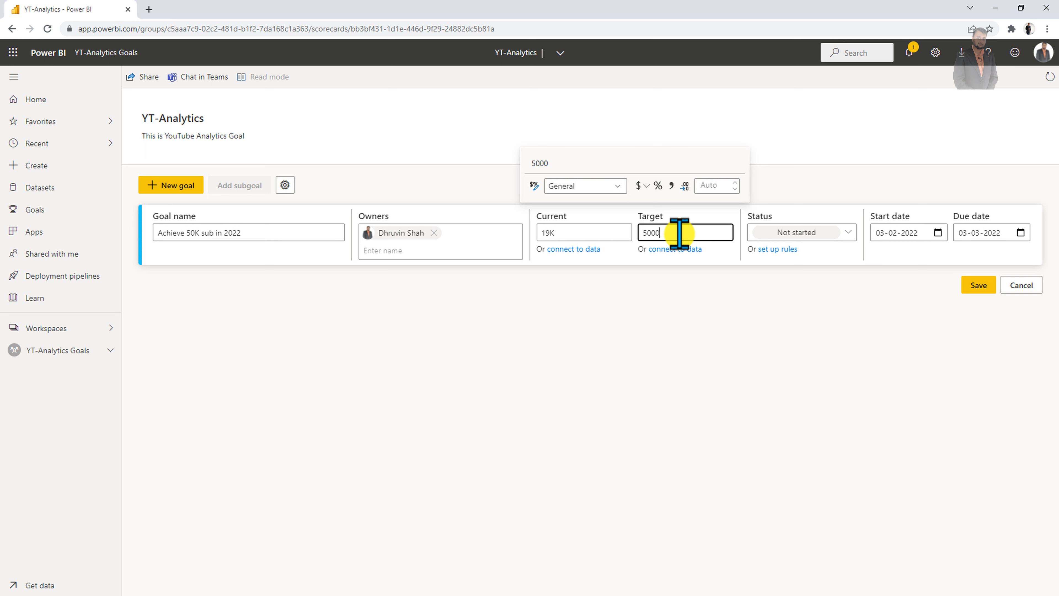
{"action": "type", "text": "50000"}
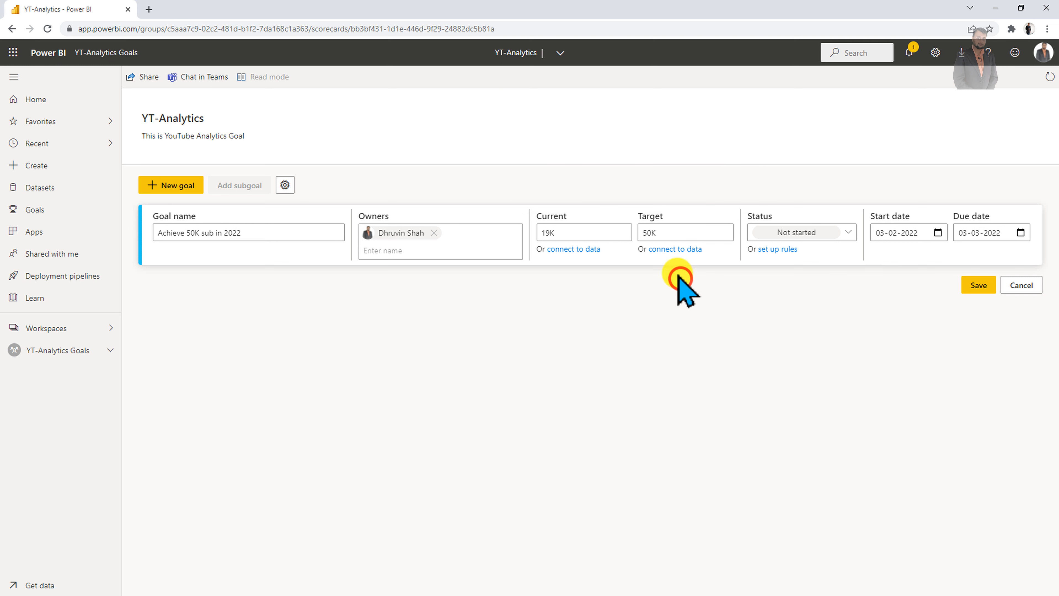
{"action": "left_click", "coordinate": [682, 280]}
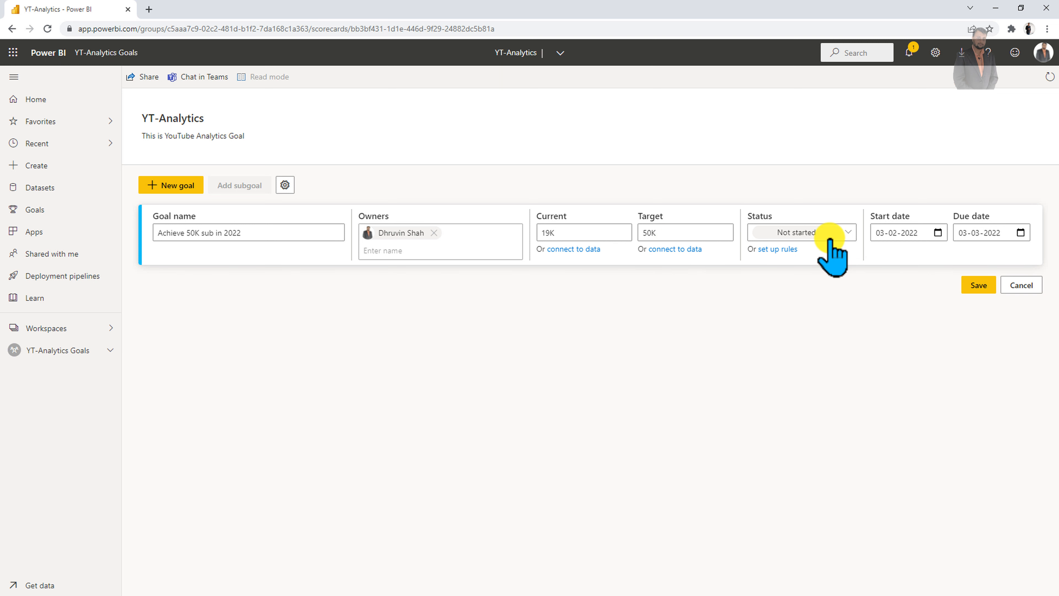
Set the goal's start date to 01-01-2022
{"action": "left_click", "coordinate": [938, 233]}
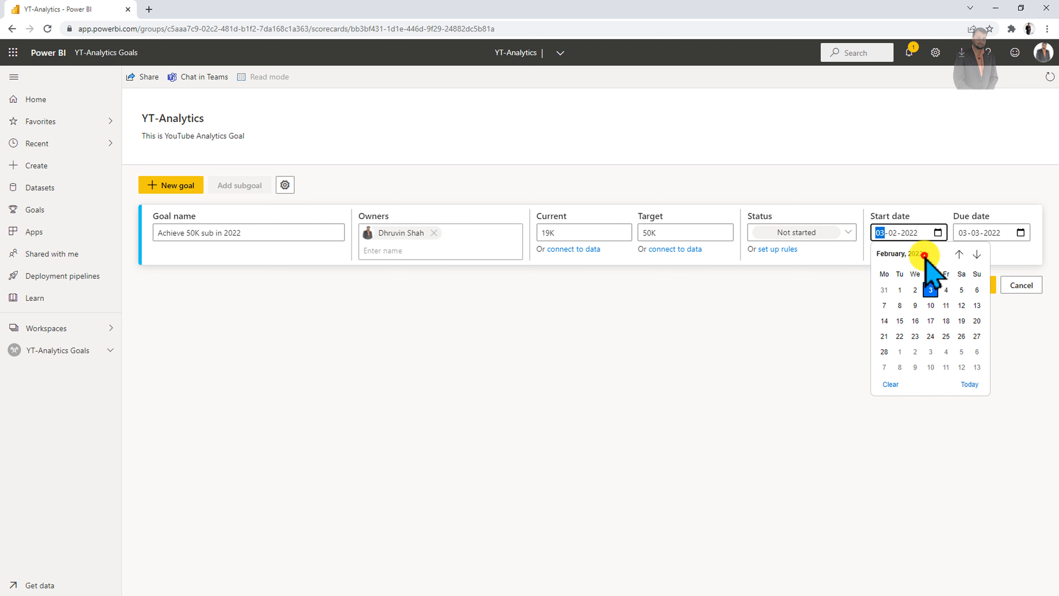
{"action": "left_click", "coordinate": [923, 254]}
{"action": "left_click", "coordinate": [888, 290]}
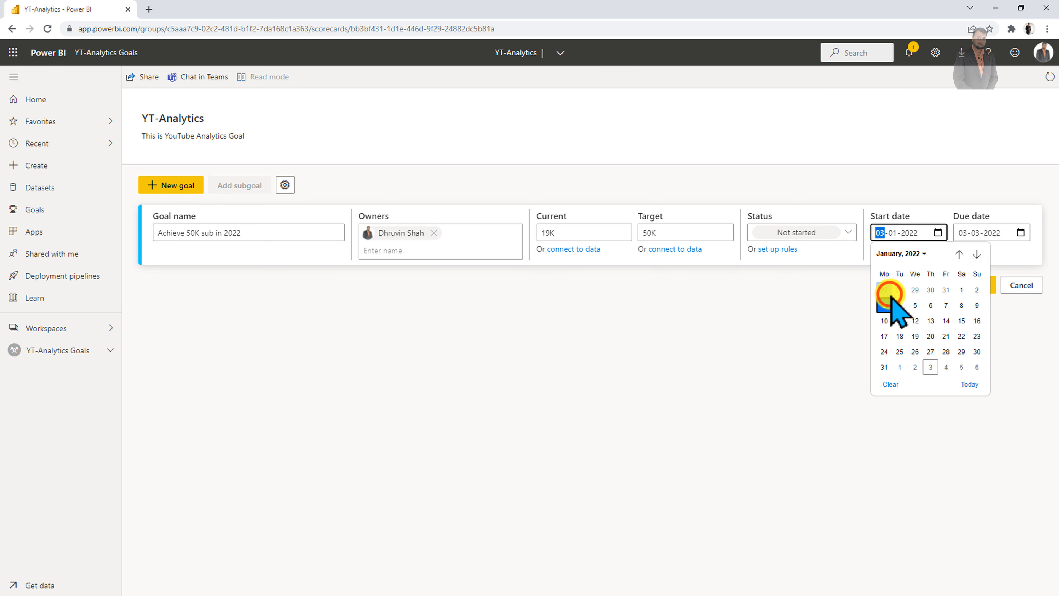
{"action": "left_click", "coordinate": [963, 289]}
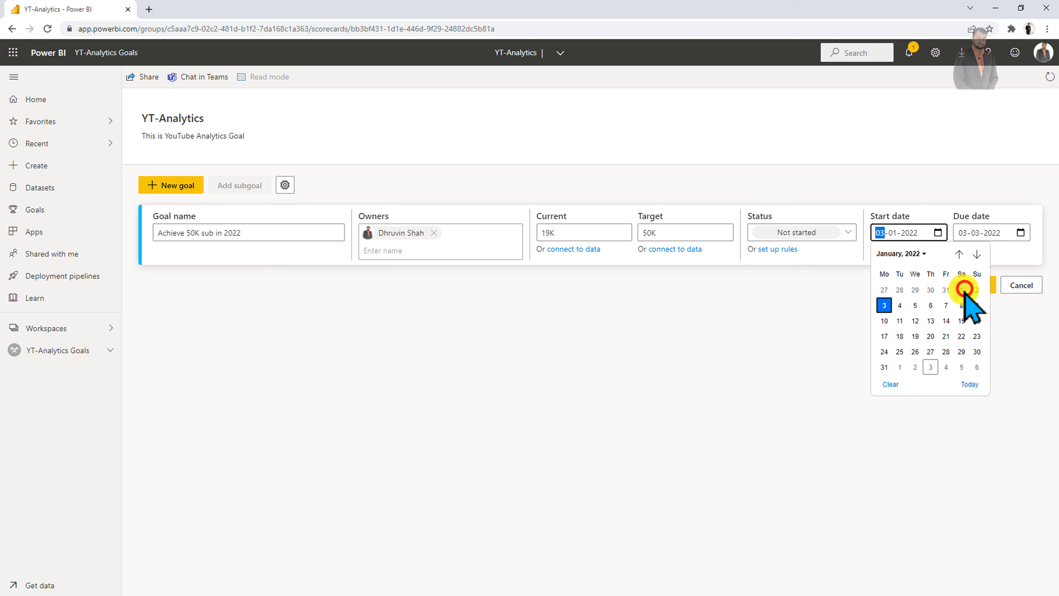
Set the goal's due date to 31-12-2022 and save the goal
{"action": "left_click", "coordinate": [988, 232]}
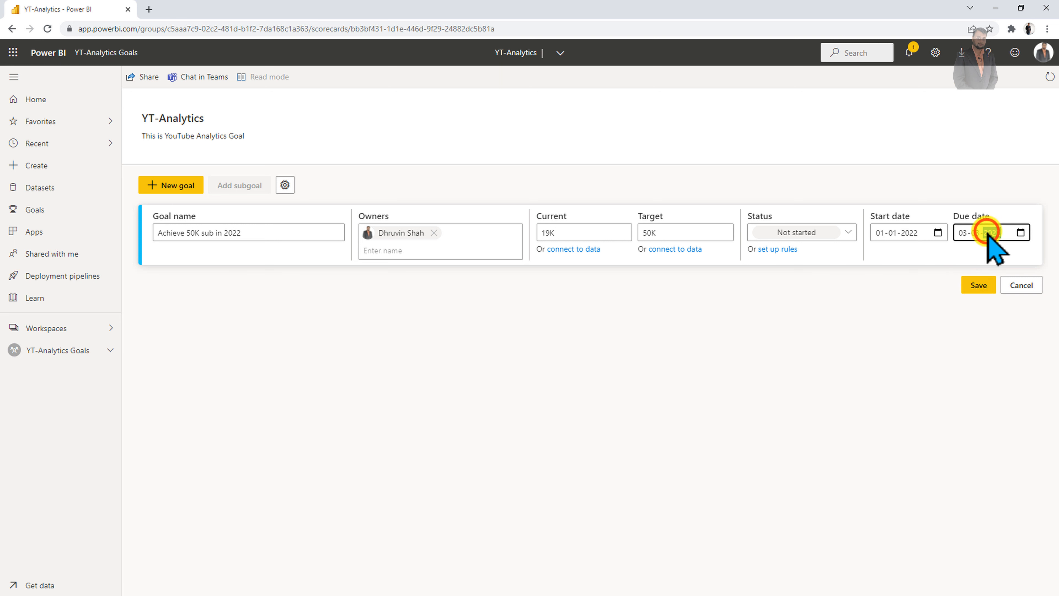
{"action": "left_click", "coordinate": [1021, 233]}
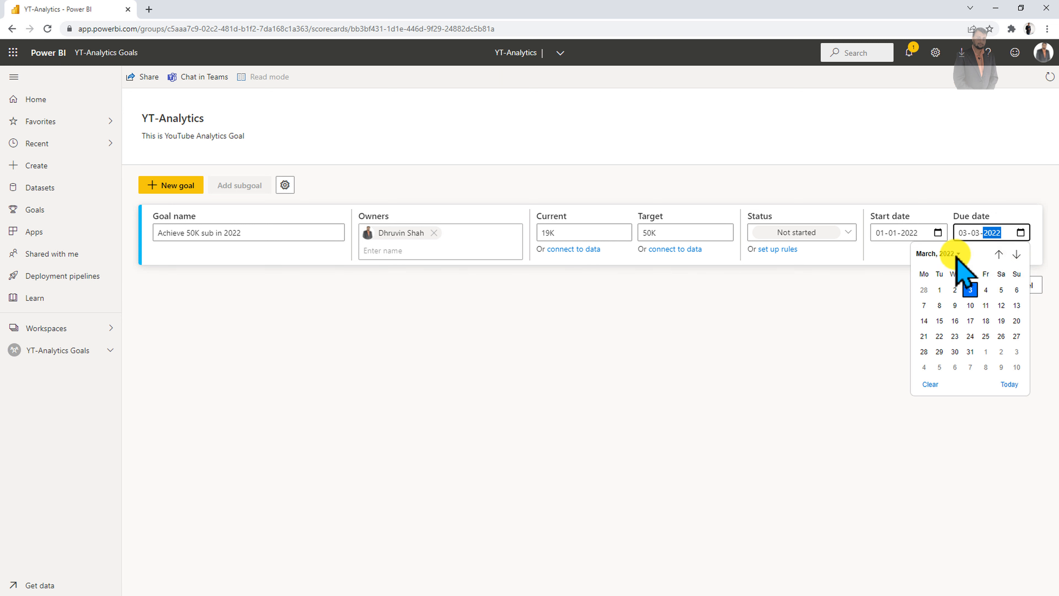
{"action": "left_click", "coordinate": [955, 253]}
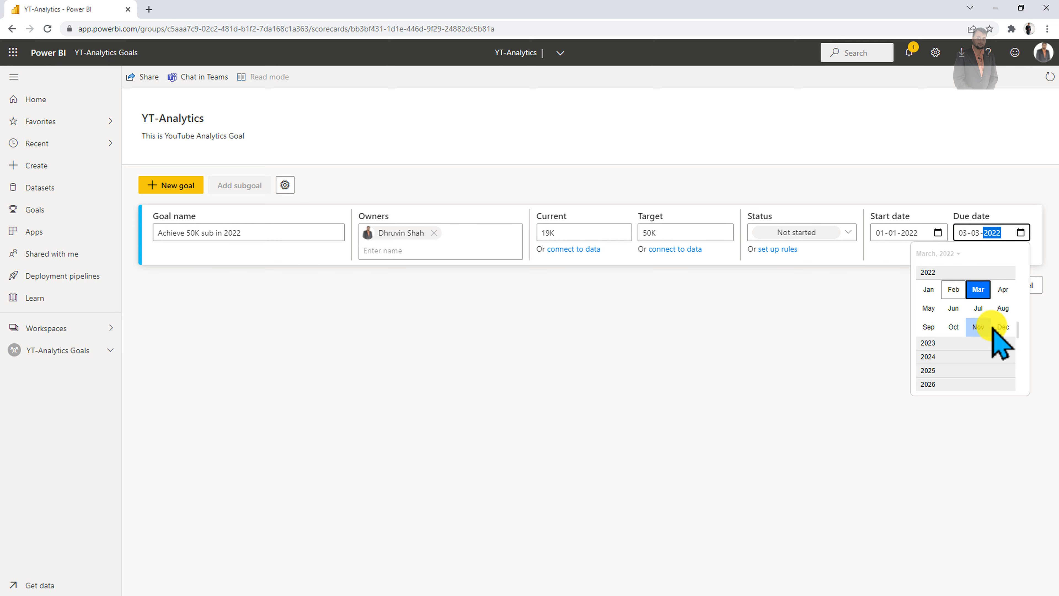
{"action": "left_click", "coordinate": [999, 324]}
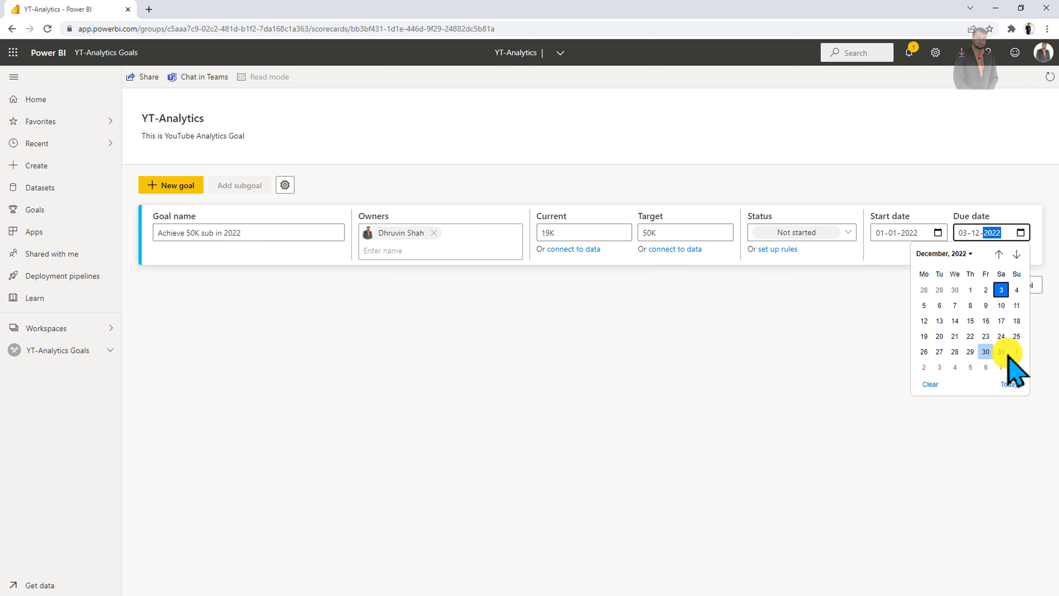
{"action": "left_click", "coordinate": [1005, 351]}
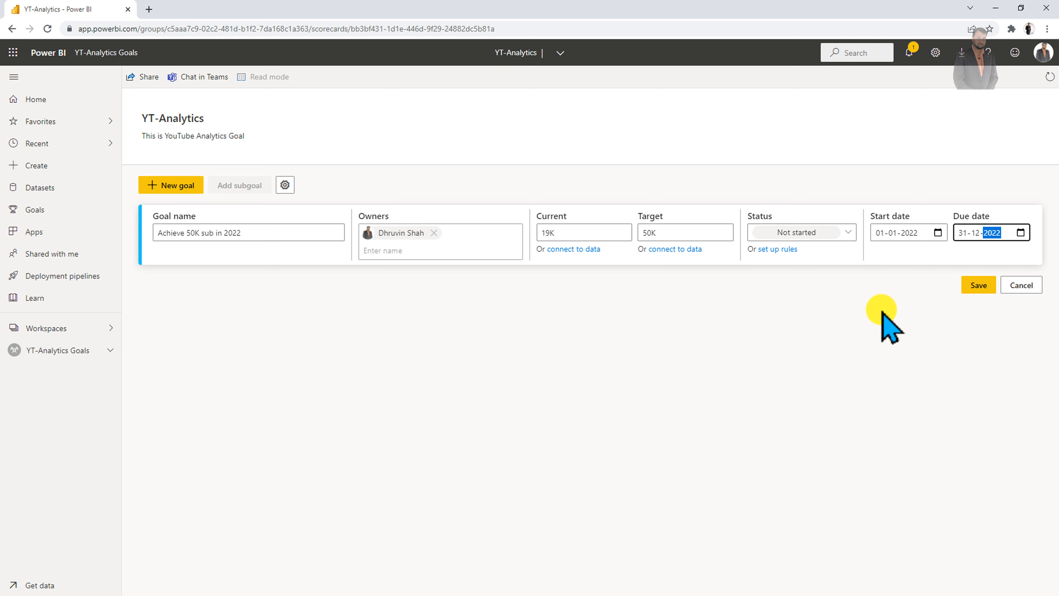
{"action": "left_click", "coordinate": [972, 290]}
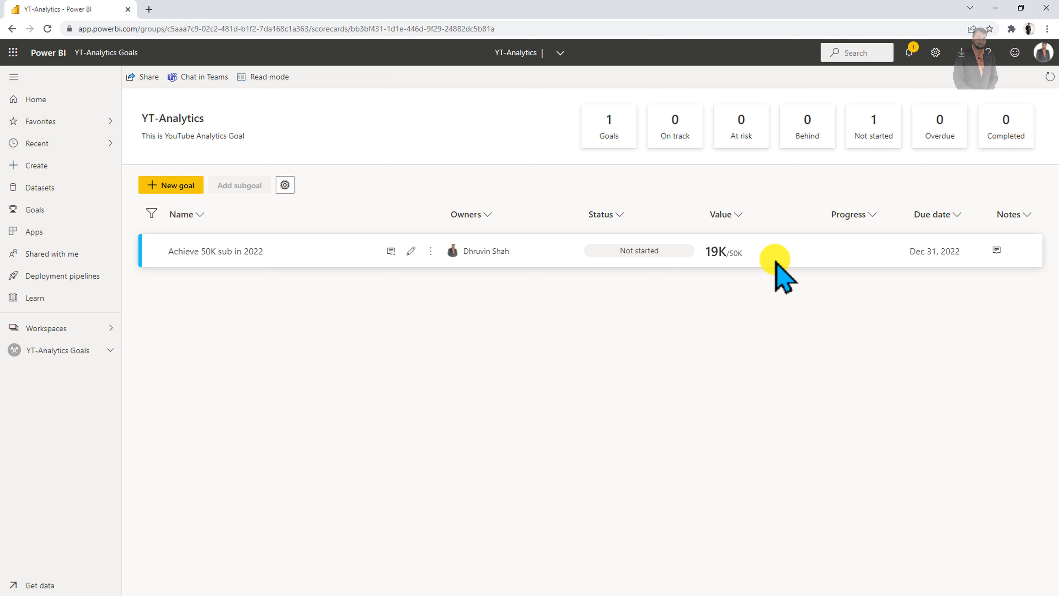
Look at the details of the goal "Achieve 50K sub in 2022" and close them again
{"action": "left_click", "coordinate": [260, 255]}
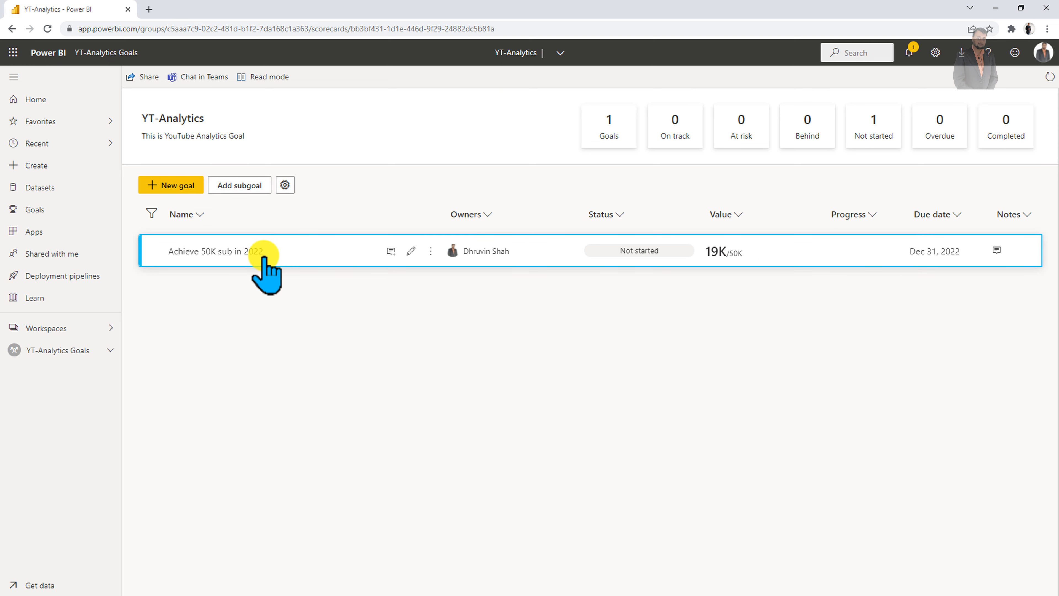
{"action": "left_click", "coordinate": [213, 253]}
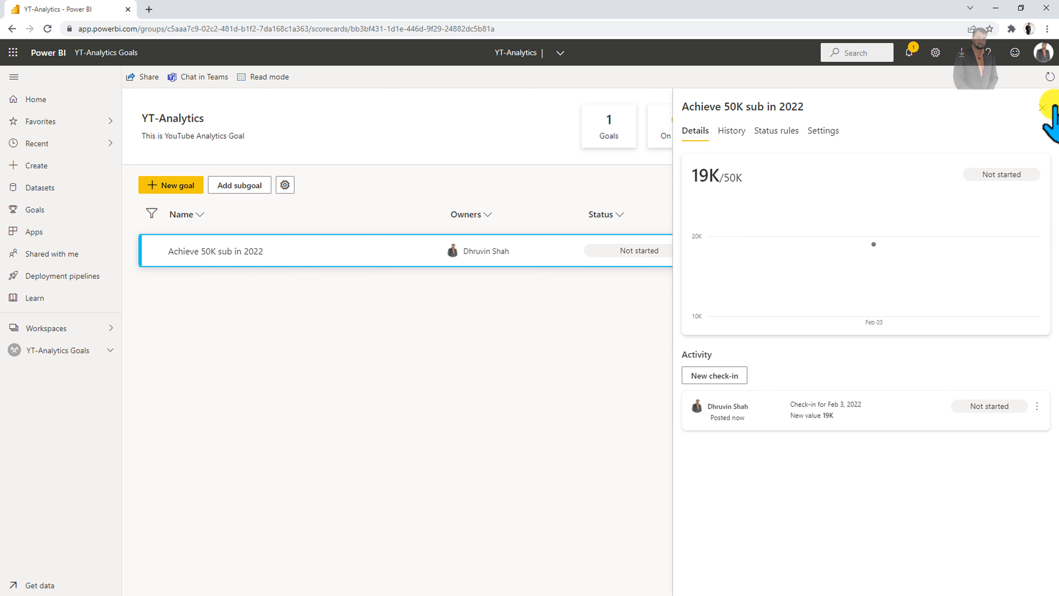
{"action": "left_click", "coordinate": [1042, 108]}
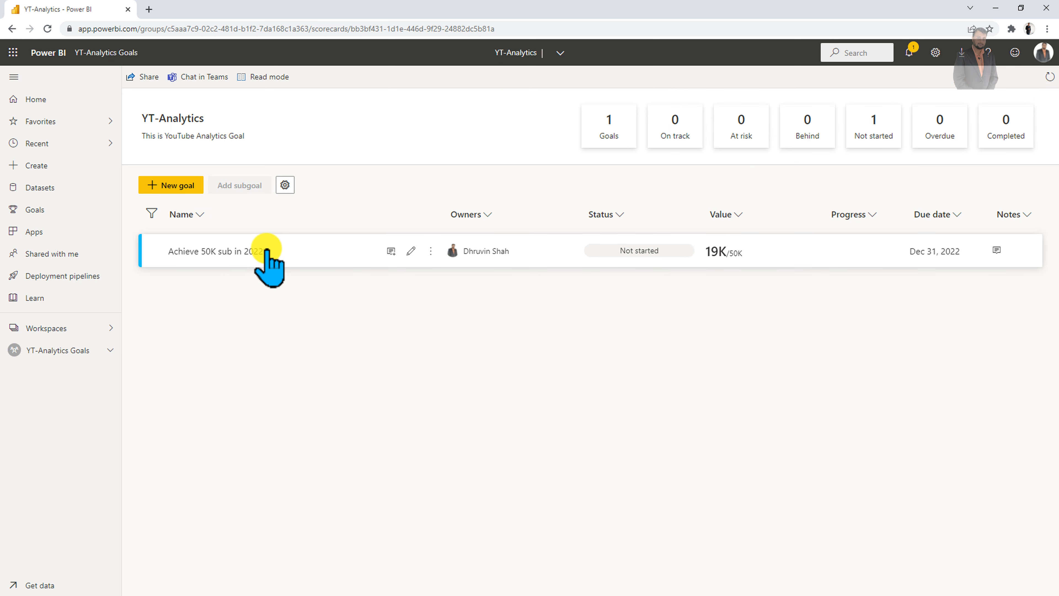
Add a subgoal under "Achieve 50K sub in 2022" and name it "Achieve 20K sub in Feb 2022"
{"action": "left_click", "coordinate": [304, 250]}
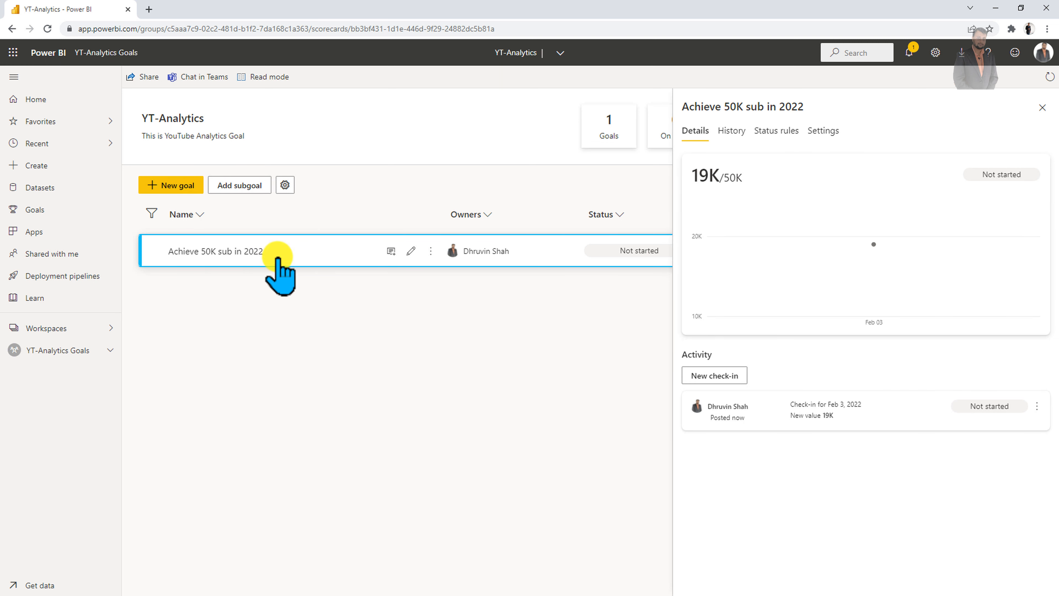
{"action": "left_click", "coordinate": [231, 188]}
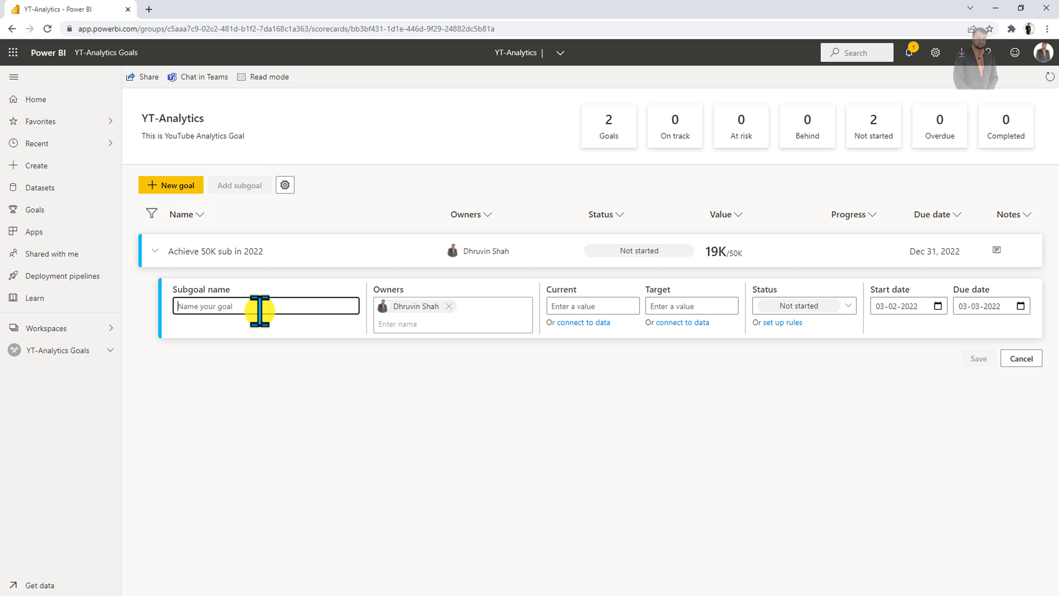
{"action": "type", "text": "Achieve 20"}
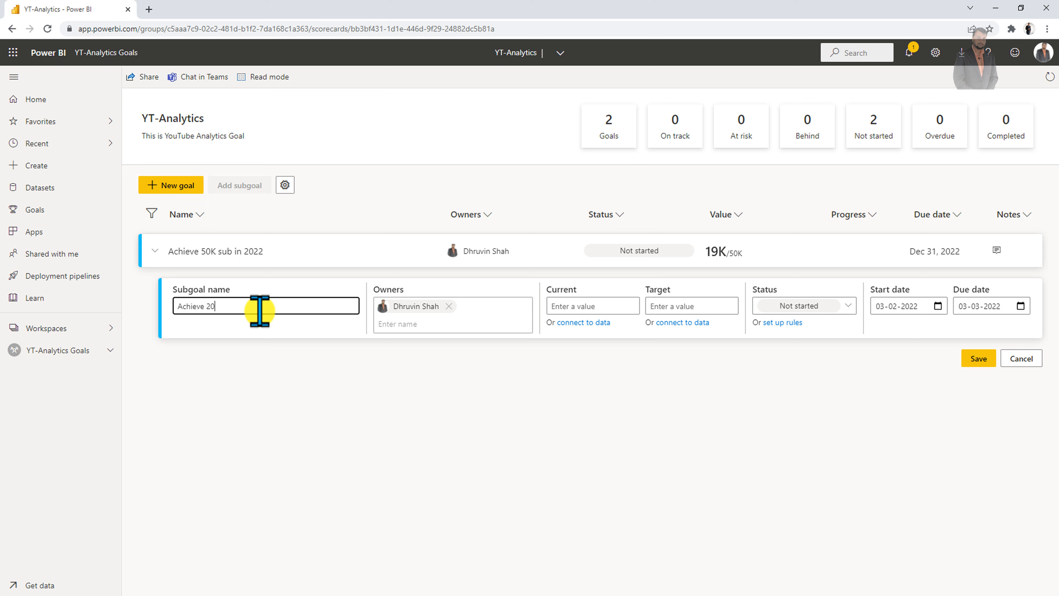
{"action": "type", "text": "K sub in Feb 2022"}
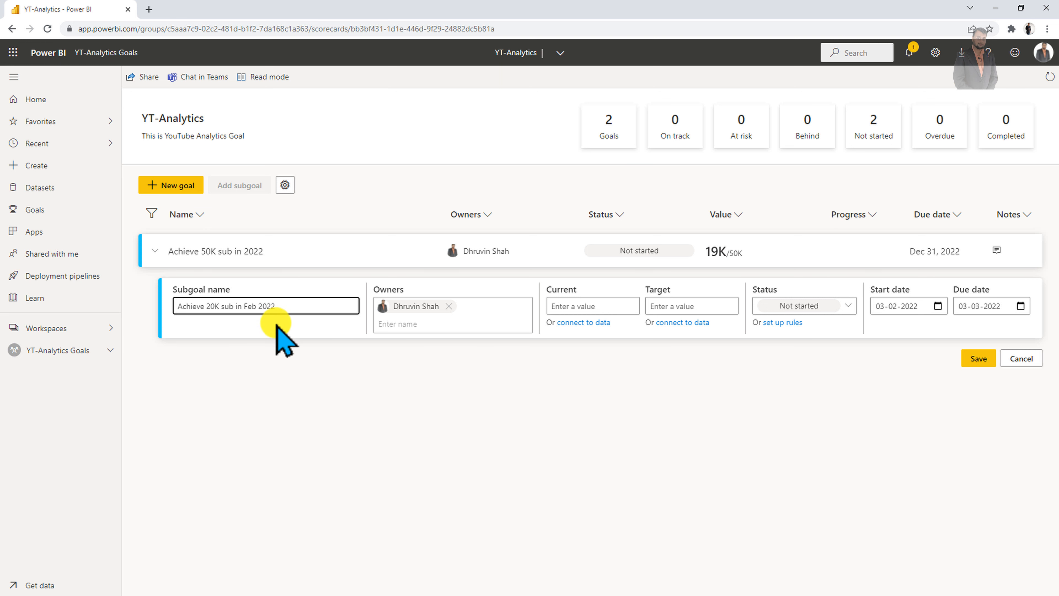
Set the subgoal's current value to 19000 and its target value to 20000
{"action": "left_click", "coordinate": [626, 308]}
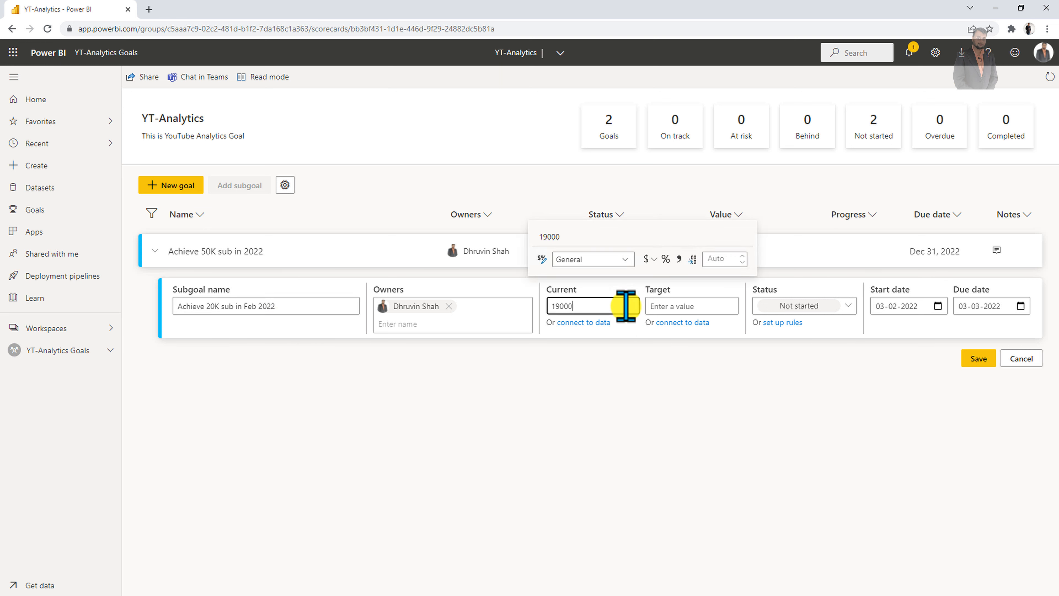
{"action": "left_click", "coordinate": [684, 304]}
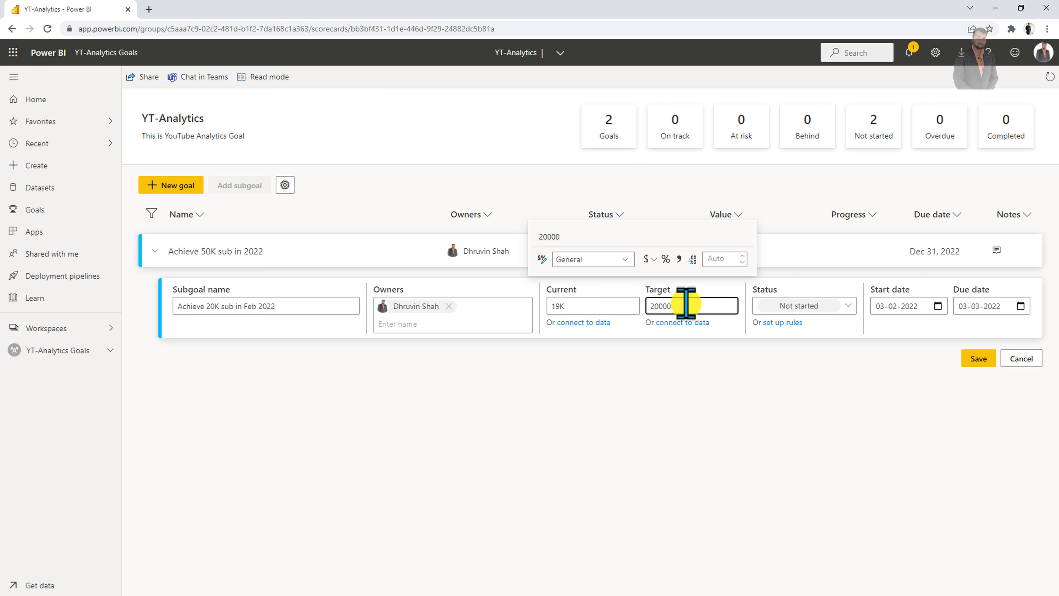
{"action": "left_click", "coordinate": [861, 329]}
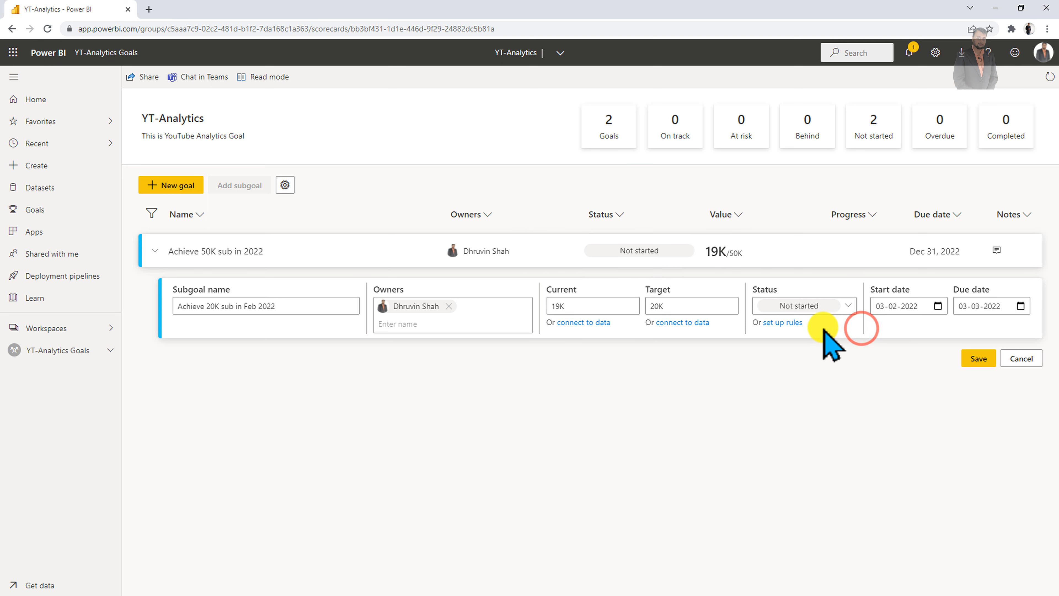
Set the status of the subgoal "Achieve 20K sub in Feb 2022" to On track
{"action": "left_click", "coordinate": [843, 307]}
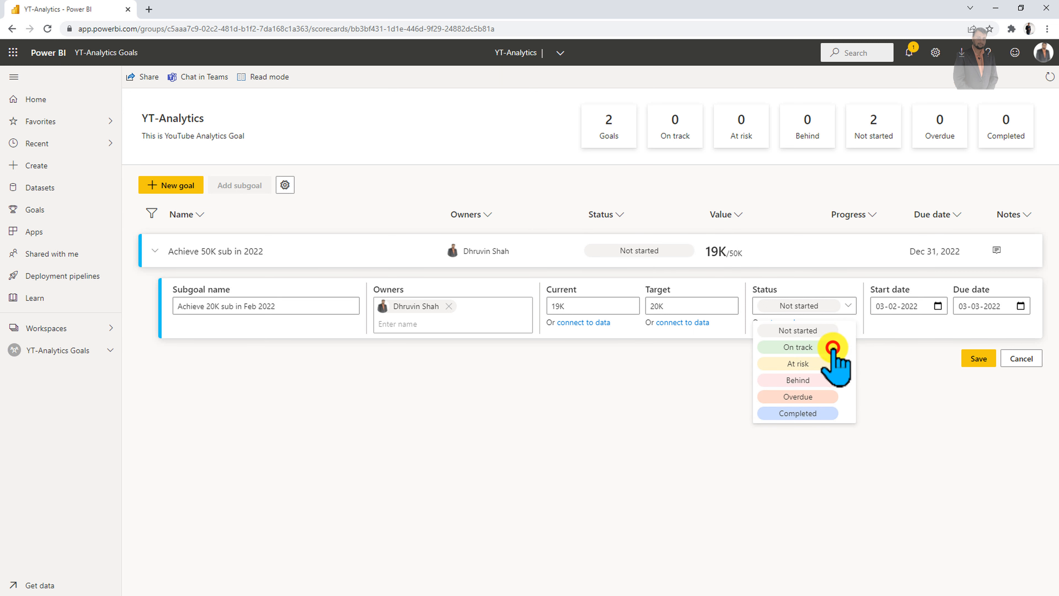
{"action": "left_click", "coordinate": [832, 347]}
{"action": "left_click", "coordinate": [847, 307]}
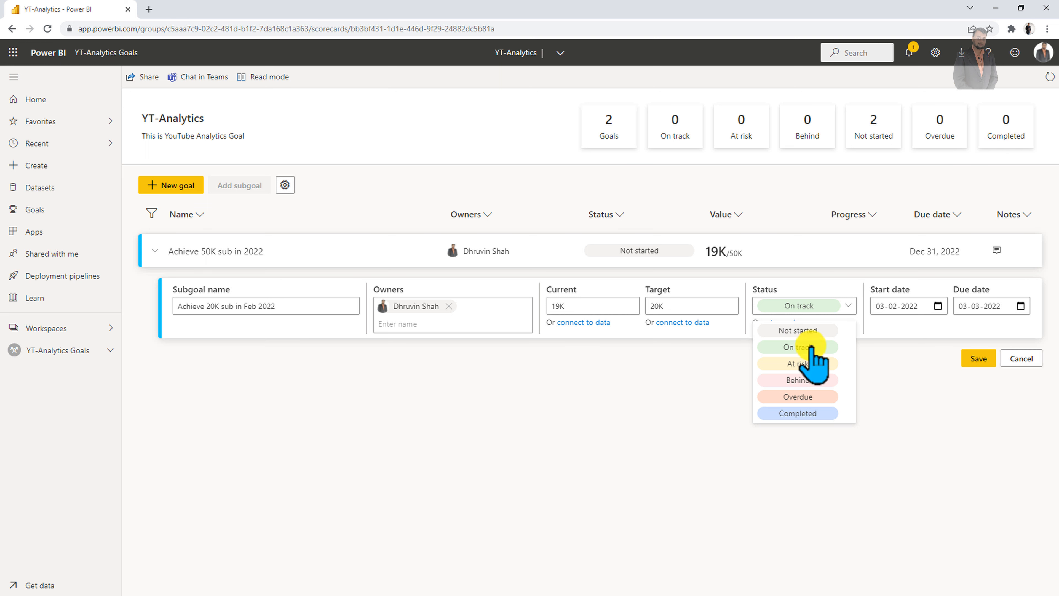
{"action": "left_click", "coordinate": [879, 331]}
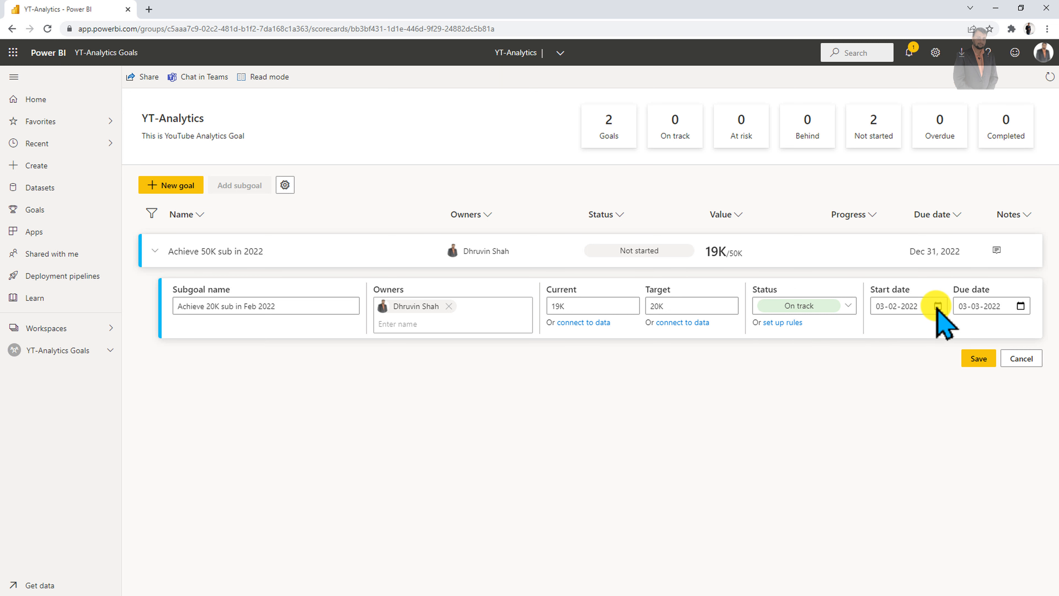
Set the subgoal's start date to 01-02-2022 and its due date to 28-02-2022, and save it
{"action": "left_click", "coordinate": [938, 306]}
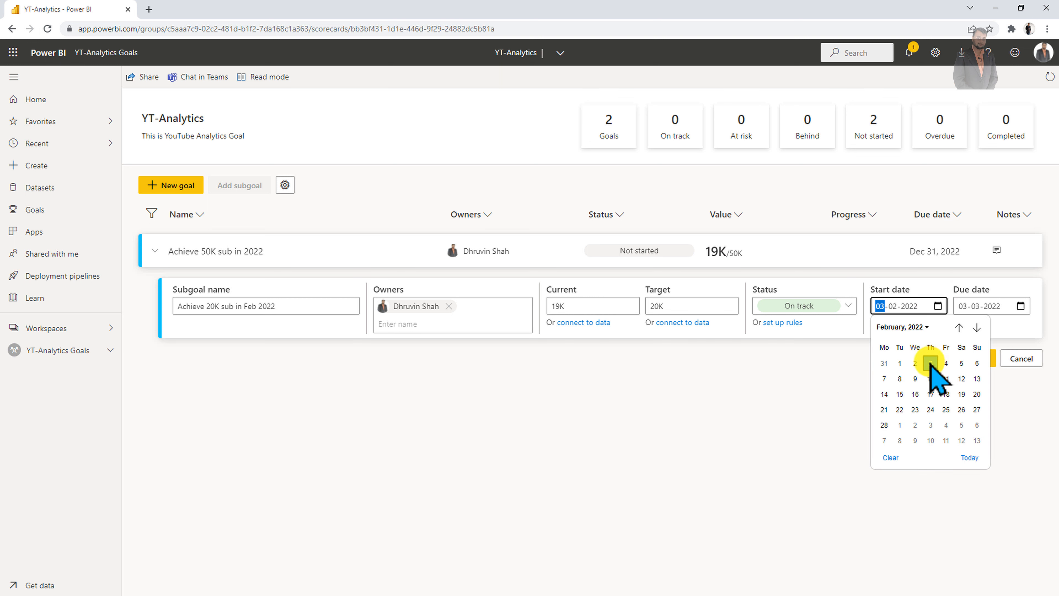
{"action": "left_click", "coordinate": [899, 363]}
{"action": "left_click", "coordinate": [1020, 306]}
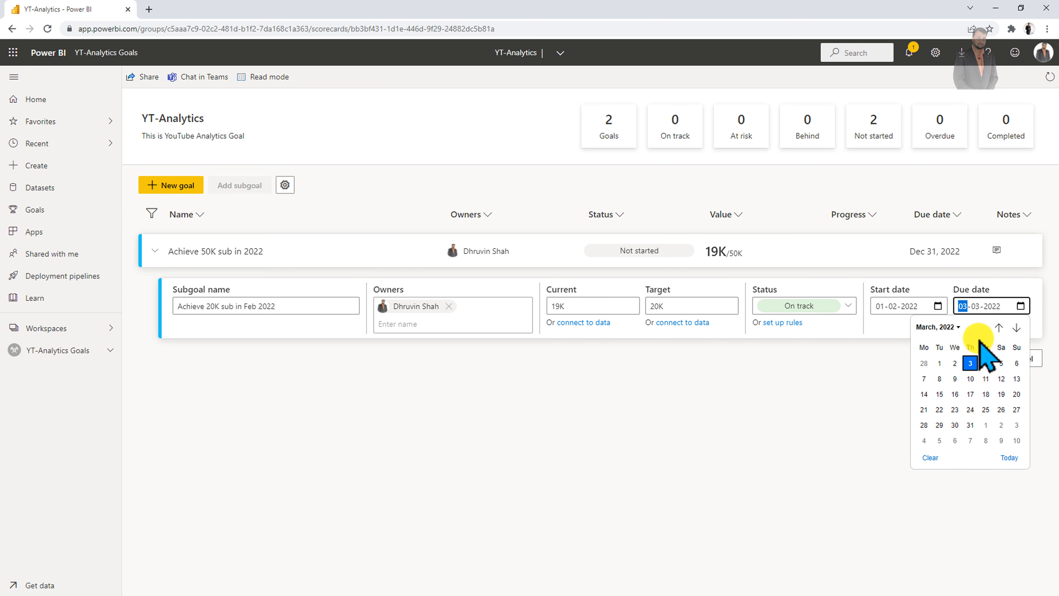
{"action": "left_click", "coordinate": [1000, 329]}
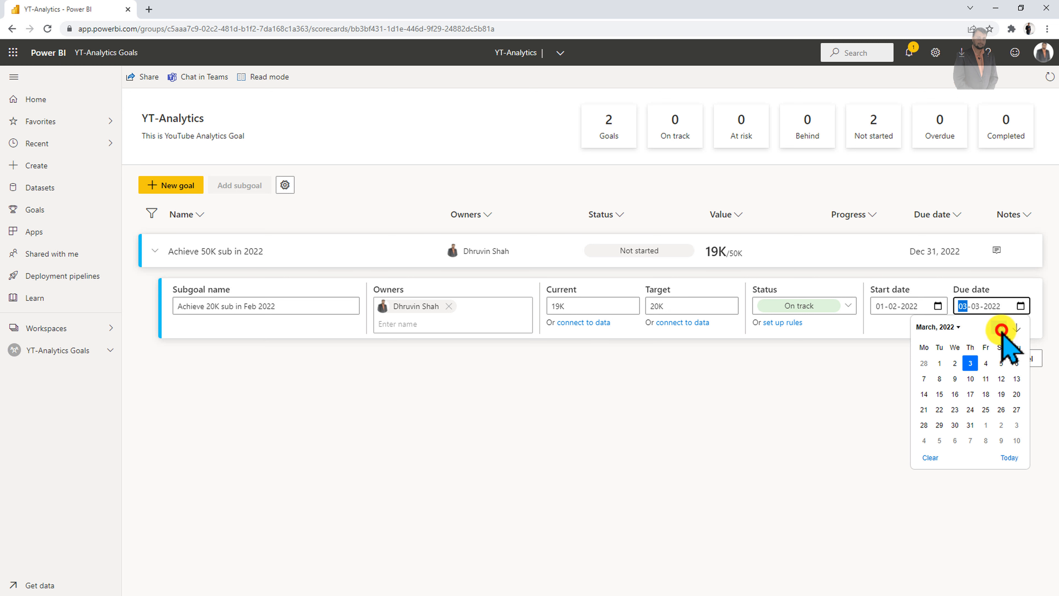
{"action": "left_click", "coordinate": [926, 425]}
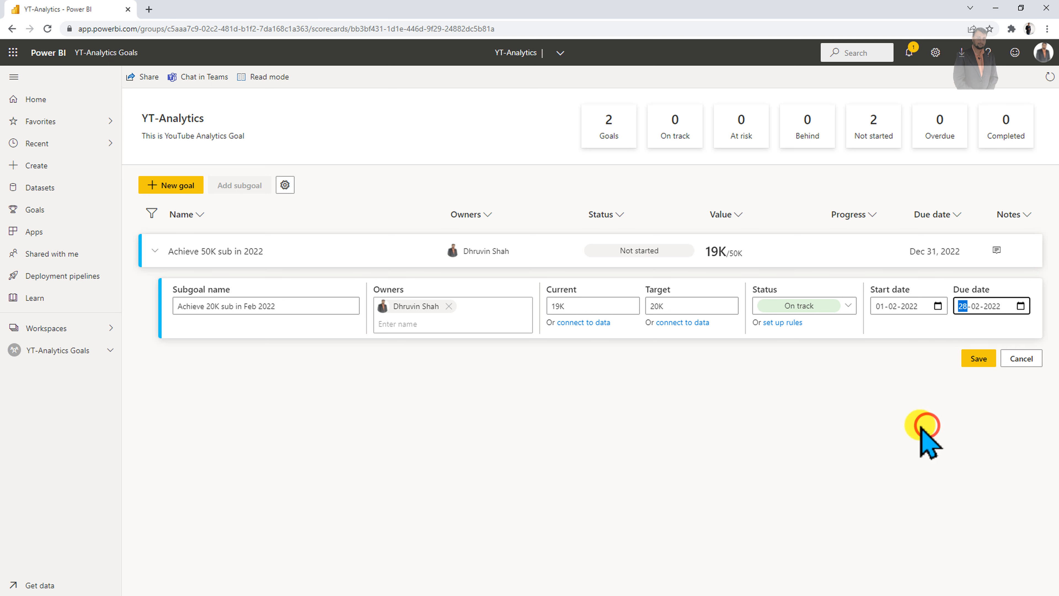
{"action": "left_click", "coordinate": [979, 358]}
{"action": "left_click", "coordinate": [980, 359]}
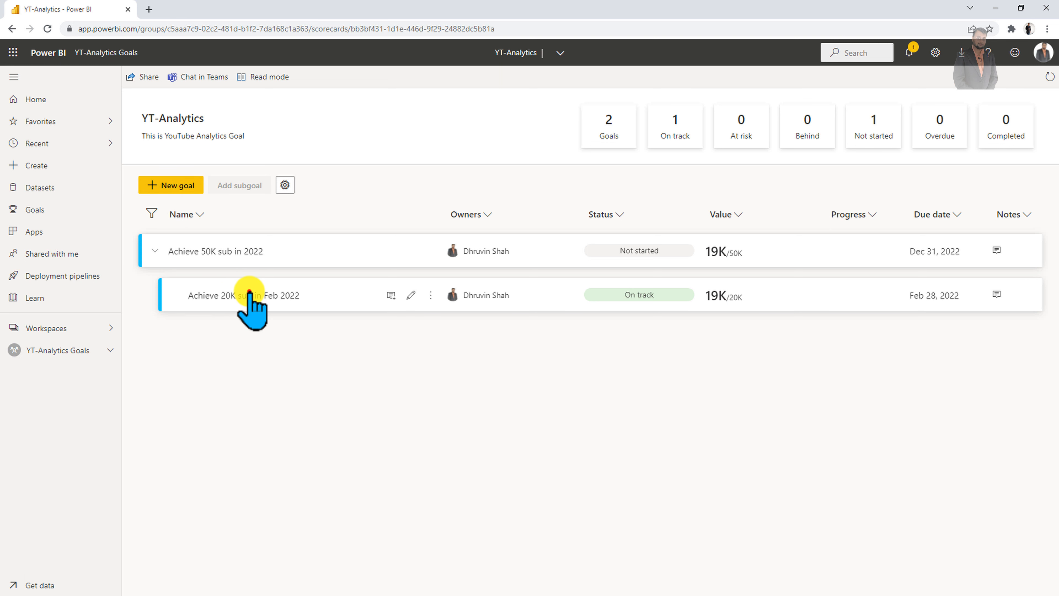
Add a subgoal "Achieve 19.5K Sub till 15th Feb" under "Achieve 20K sub in Feb 2022", with current value 19000 and target value 19500
{"action": "left_click", "coordinate": [256, 297]}
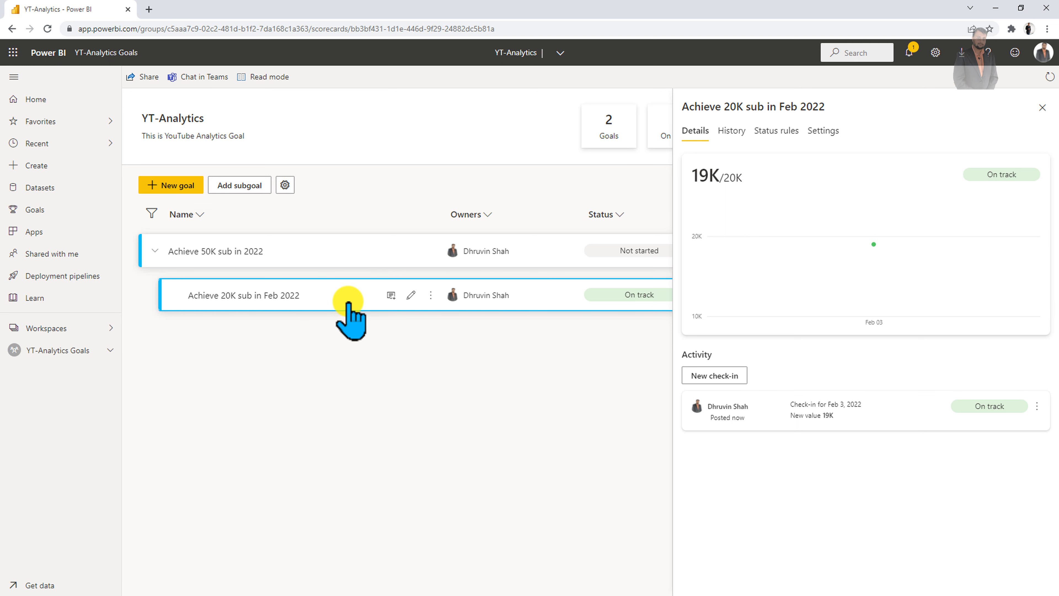
{"action": "left_click", "coordinate": [248, 188]}
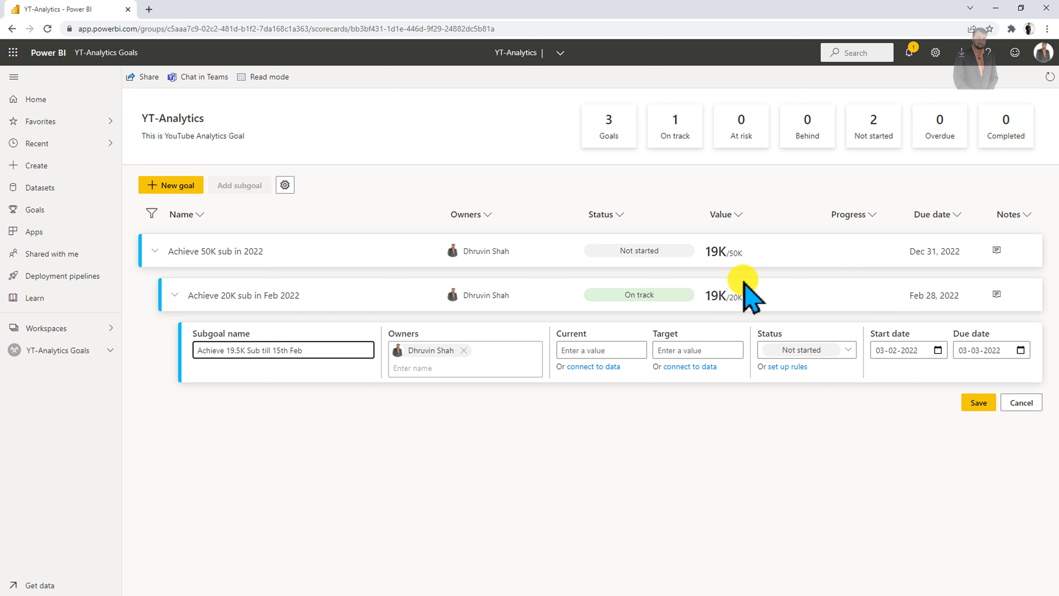
{"action": "left_click", "coordinate": [592, 350]}
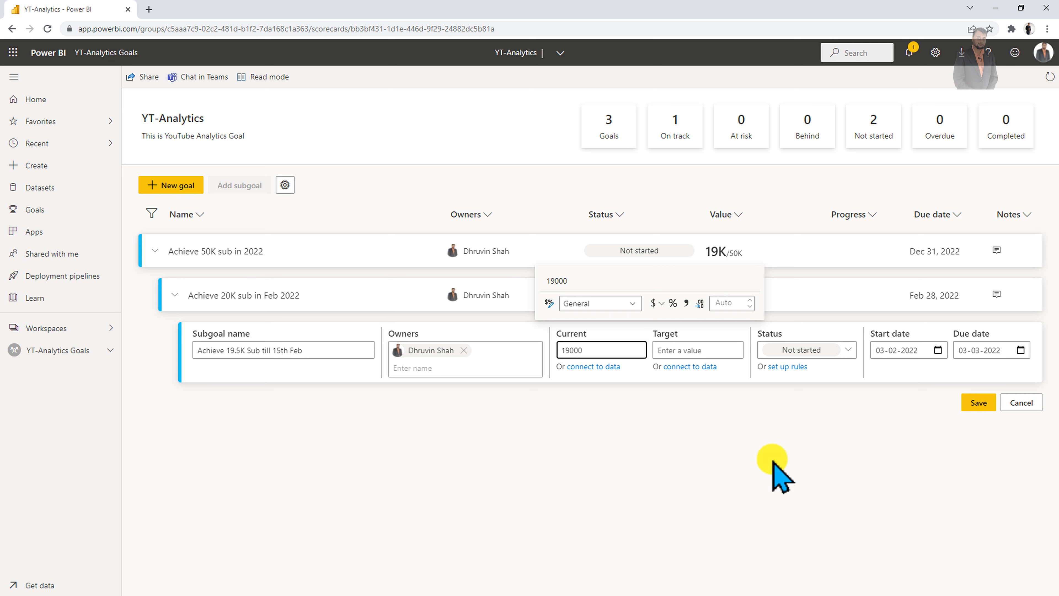
{"action": "left_click", "coordinate": [682, 349]}
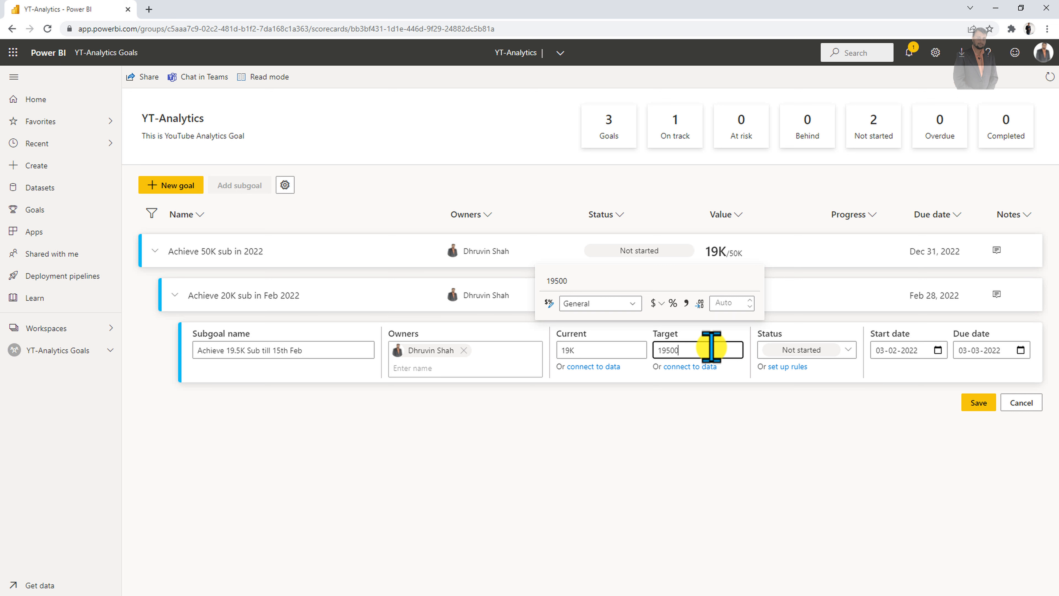
{"action": "type", "text": "19500"}
Set the nested subgoal's status to On track, its start date to 01-02-2022 and its due date to 15-02-2022, and save it
{"action": "left_click", "coordinate": [813, 350]}
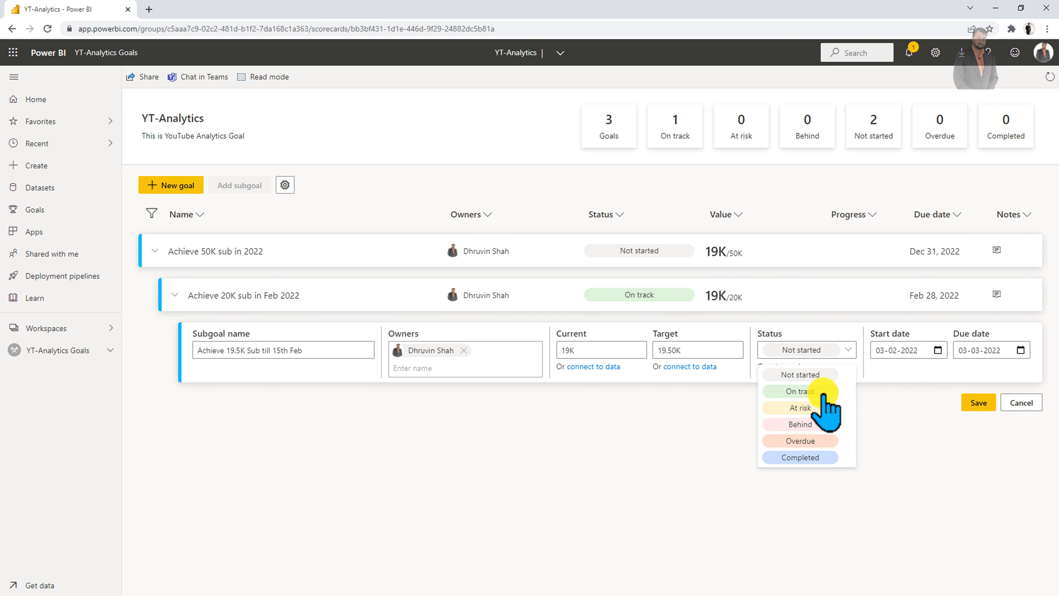
{"action": "left_click", "coordinate": [822, 392]}
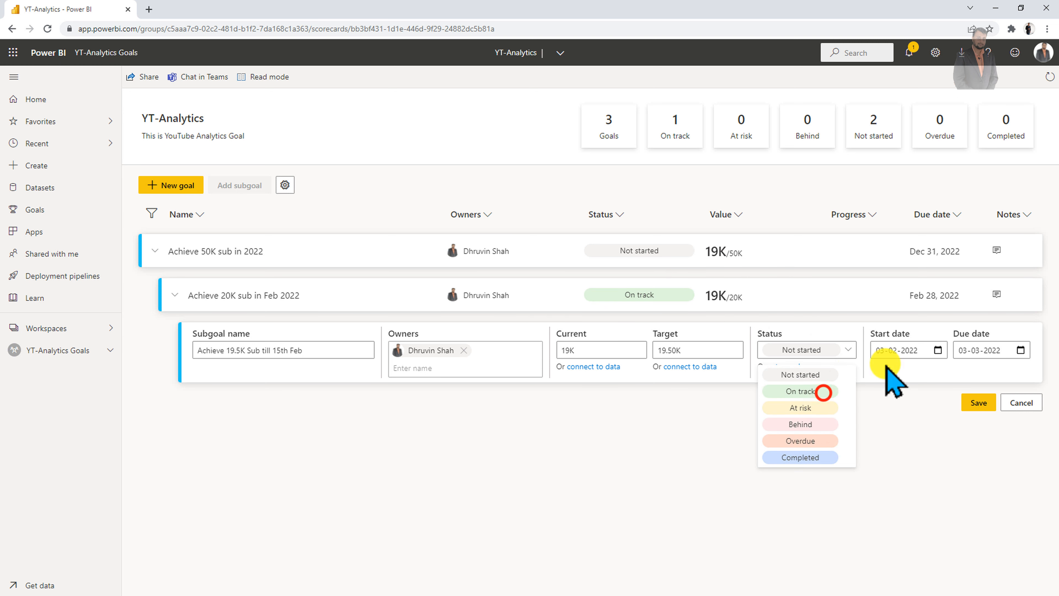
{"action": "left_click", "coordinate": [937, 350]}
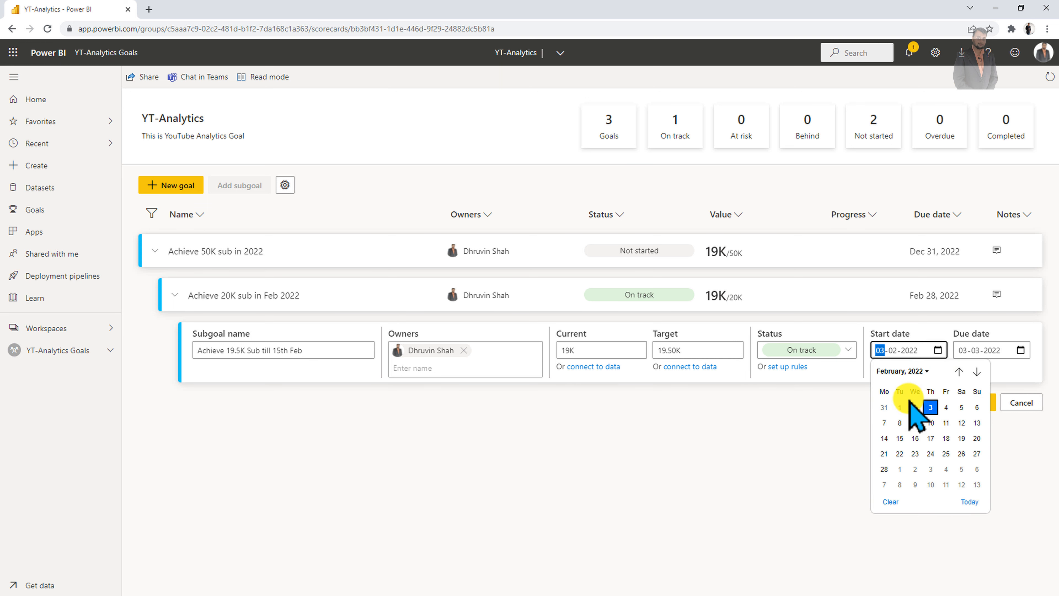
{"action": "left_click", "coordinate": [897, 406]}
{"action": "left_click", "coordinate": [1021, 350]}
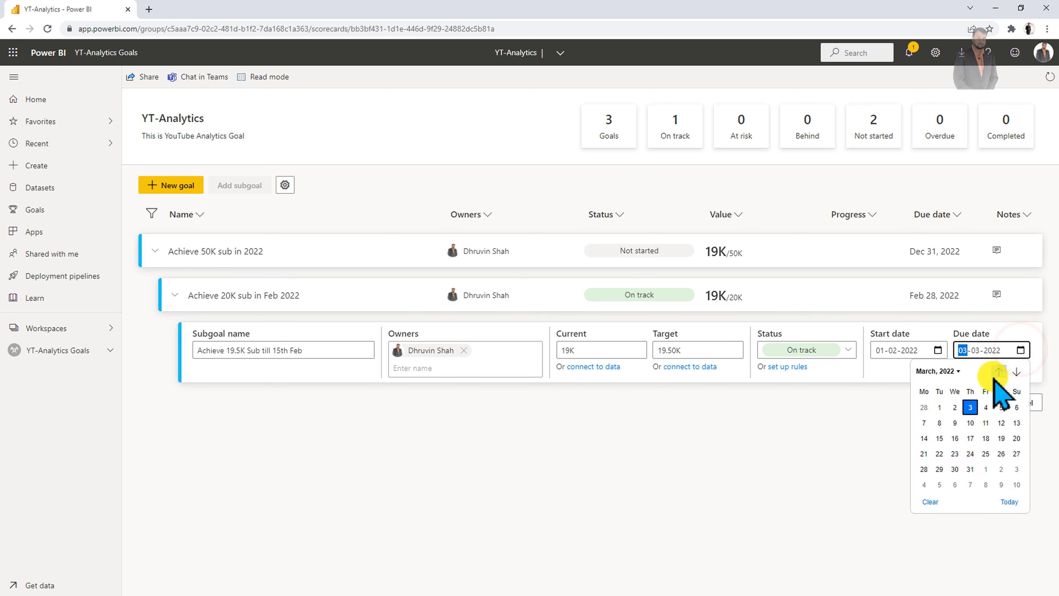
{"action": "left_click", "coordinate": [999, 371]}
{"action": "left_click", "coordinate": [940, 438]}
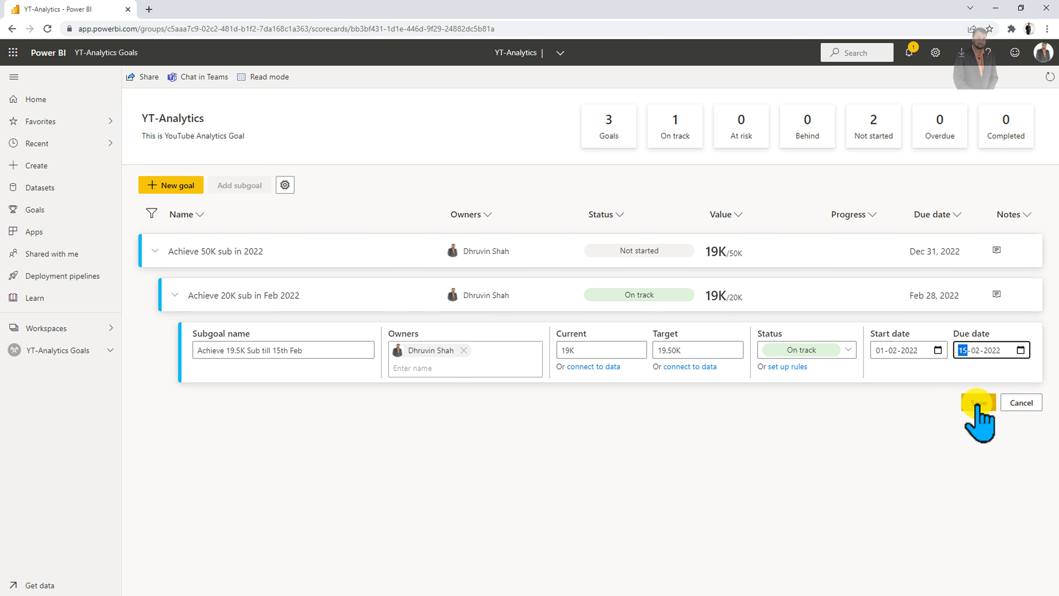
{"action": "left_click", "coordinate": [978, 402]}
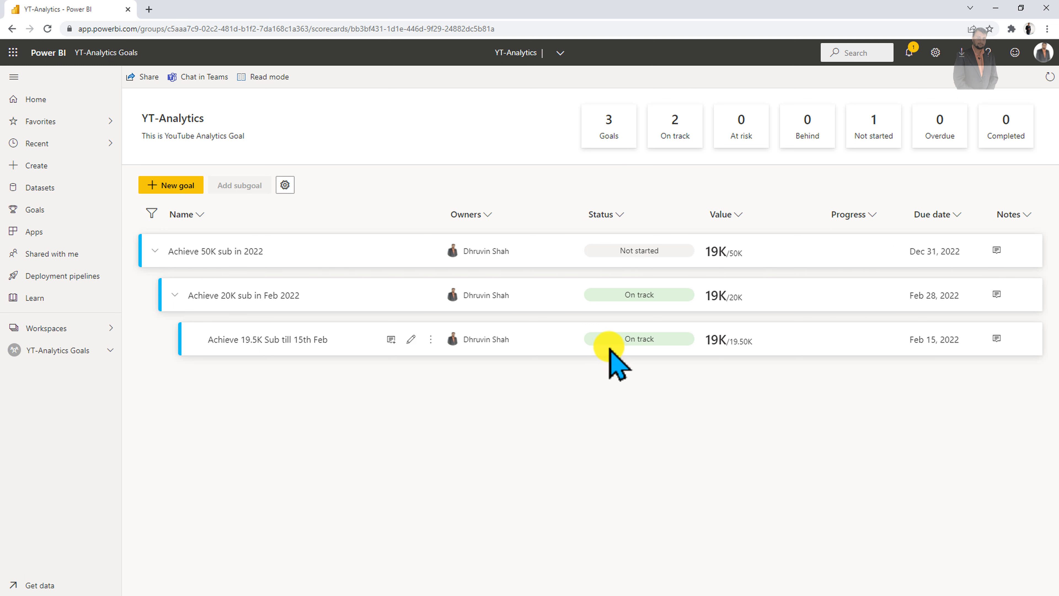
{"action": "left_click", "coordinate": [172, 188]}
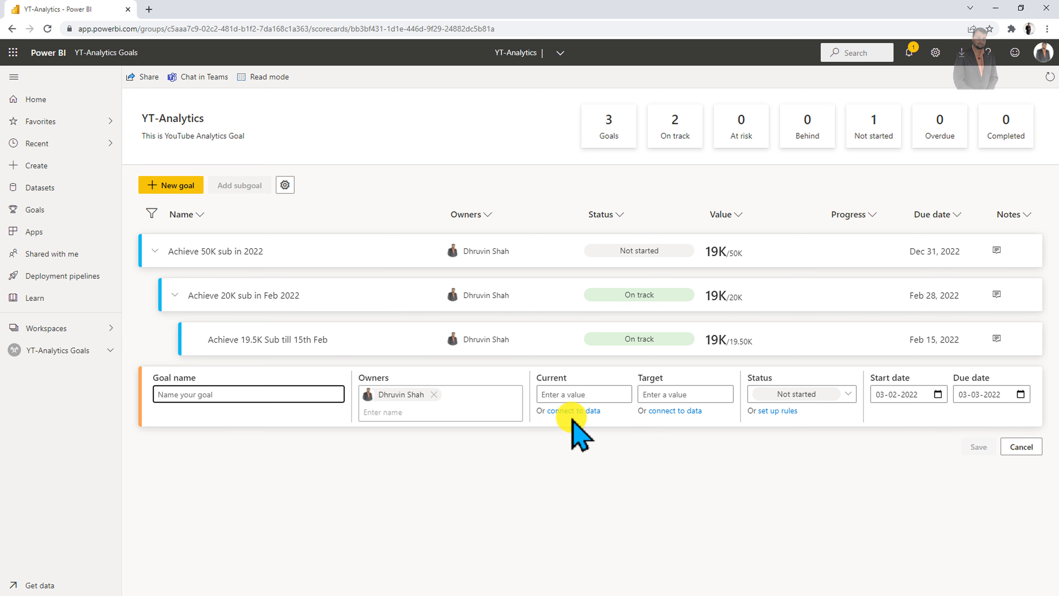
{"action": "left_click", "coordinate": [1020, 446]}
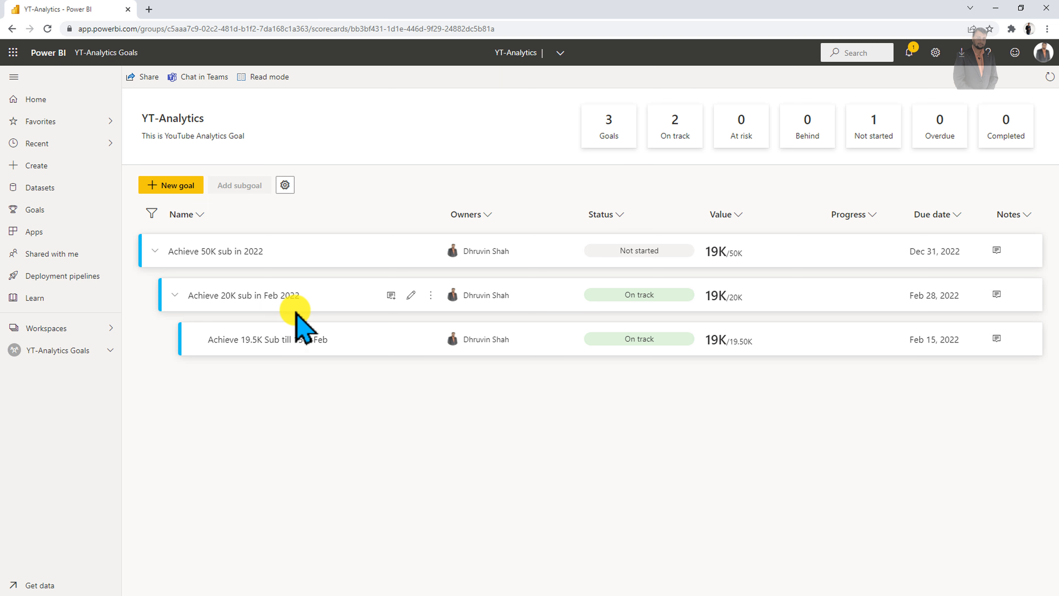
Review the details, change history, status rules and tracking settings of the goal "Achieve 50K sub in 2022"
{"action": "left_click", "coordinate": [276, 251]}
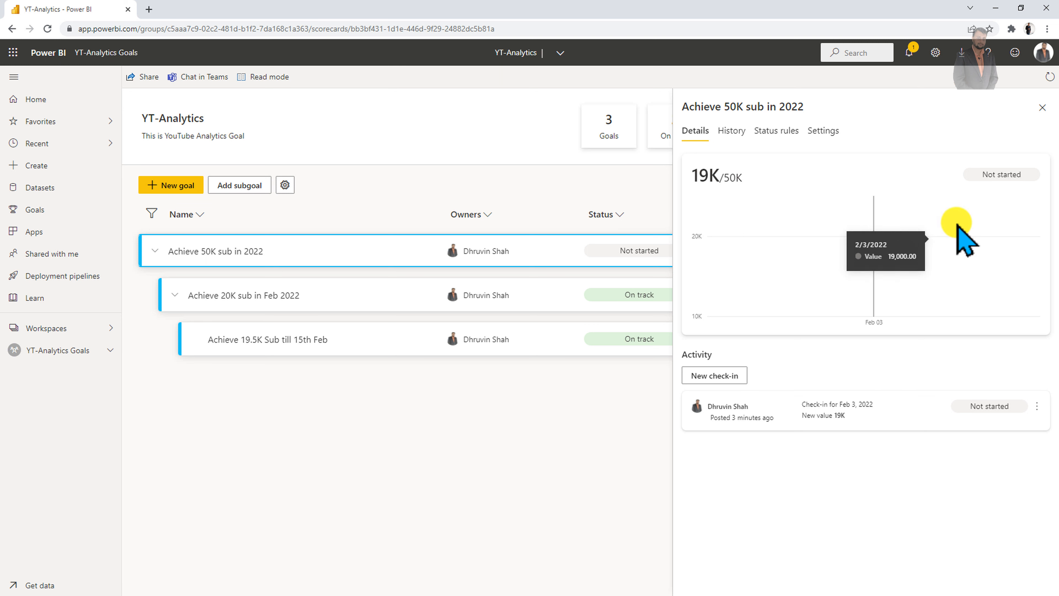
{"action": "left_click", "coordinate": [733, 133]}
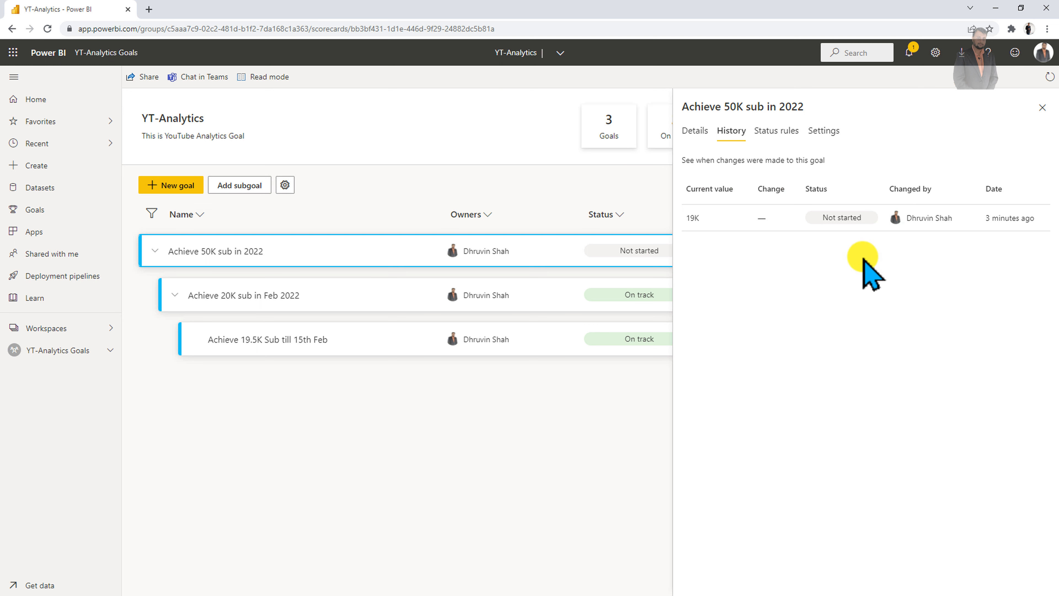
{"action": "left_click", "coordinate": [777, 132]}
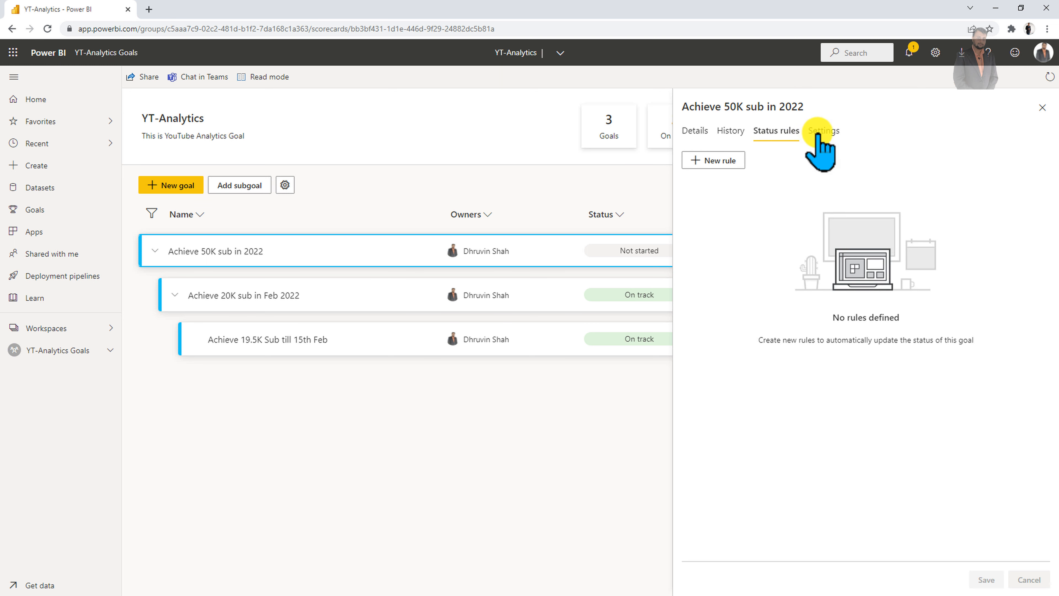
{"action": "left_click", "coordinate": [817, 133]}
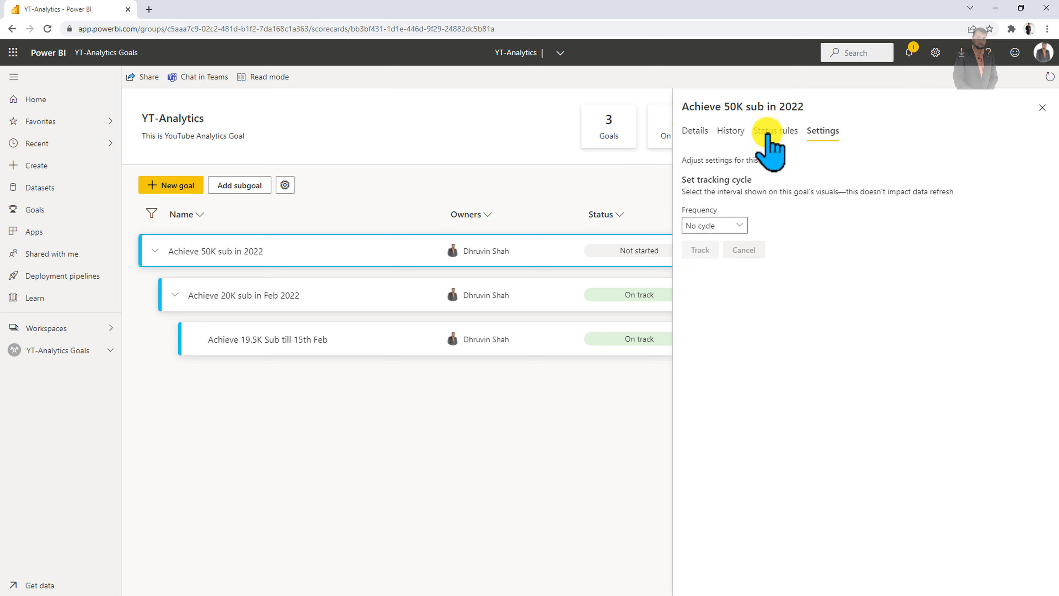
{"action": "left_click", "coordinate": [702, 132]}
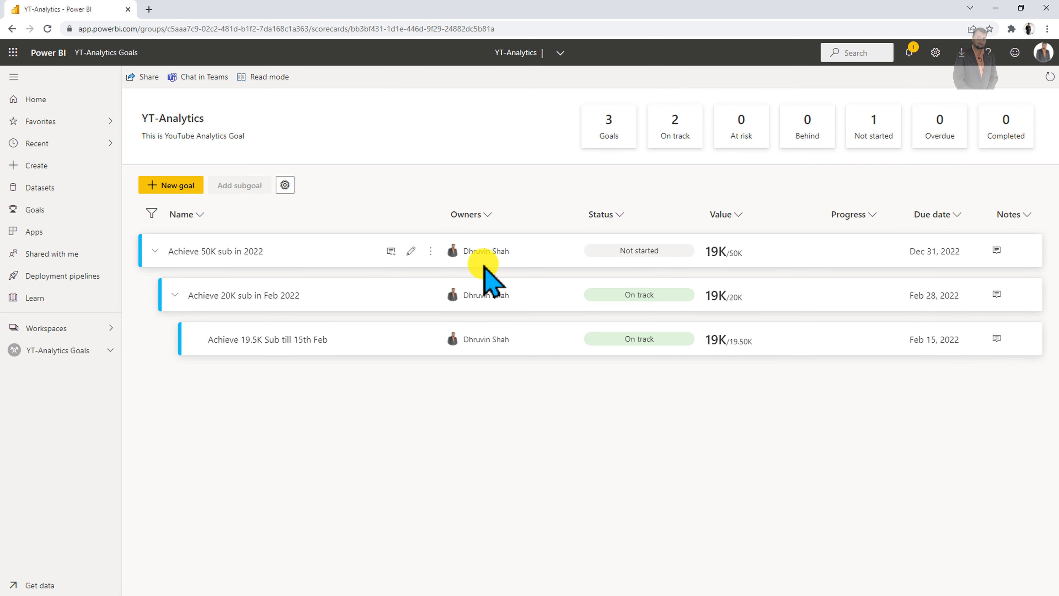
Save a check-in for 2/3/2022 on "Achieve 50K sub in 2022" with value 19200 and status At risk, and close the goal
{"action": "left_click", "coordinate": [324, 249]}
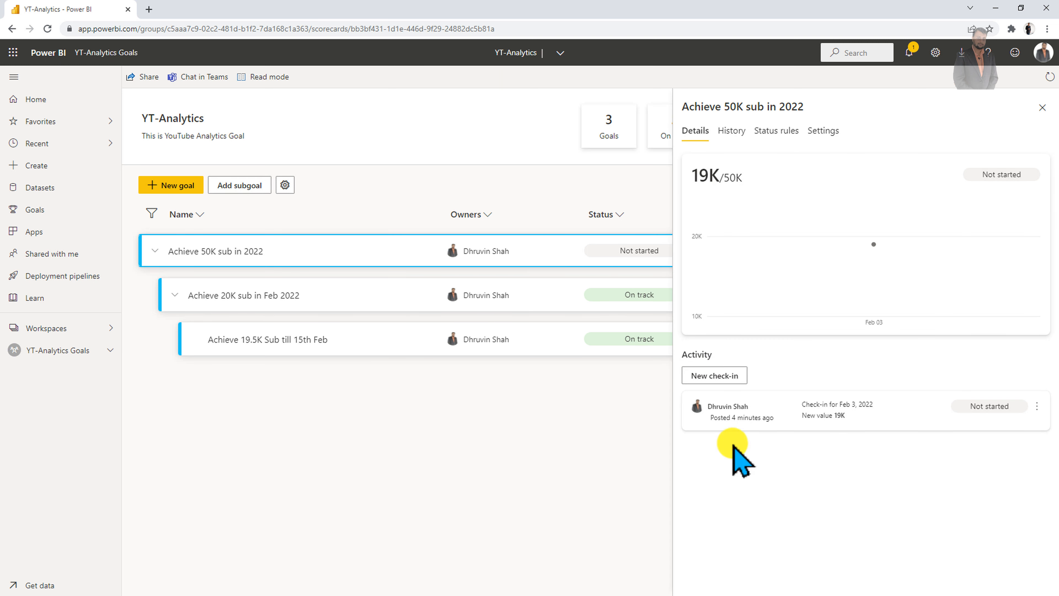
{"action": "left_click", "coordinate": [717, 377]}
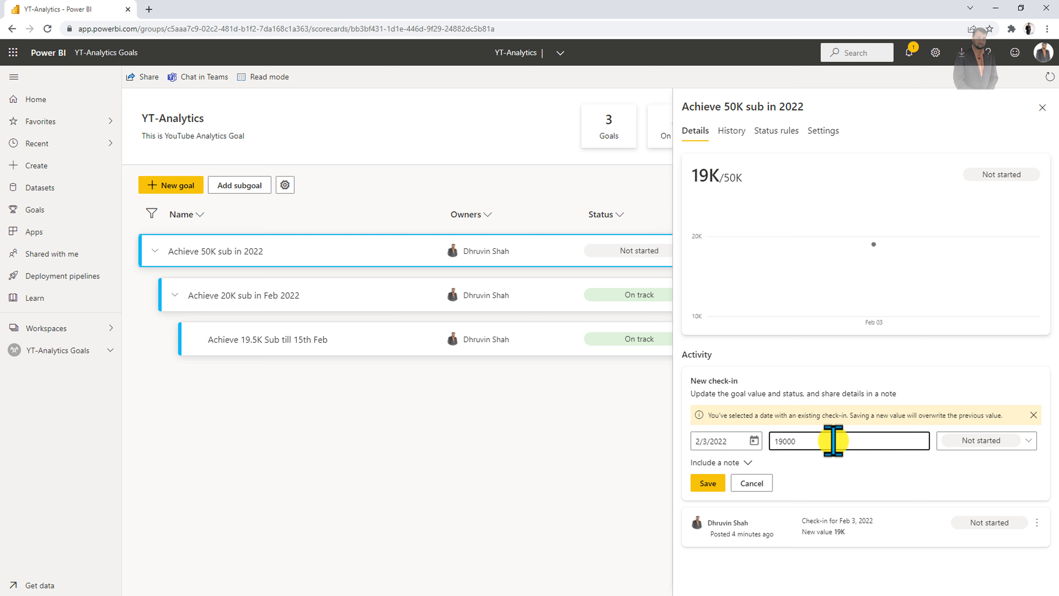
{"action": "left_click_drag", "start_coordinate": [833, 441], "coordinate": [769, 439]}
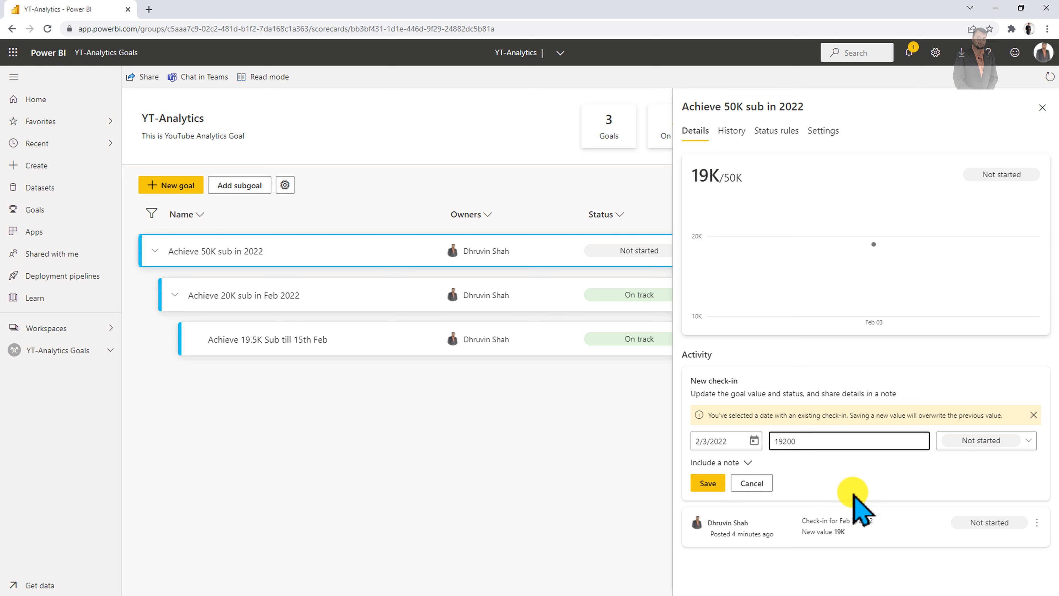
{"action": "left_click", "coordinate": [963, 445]}
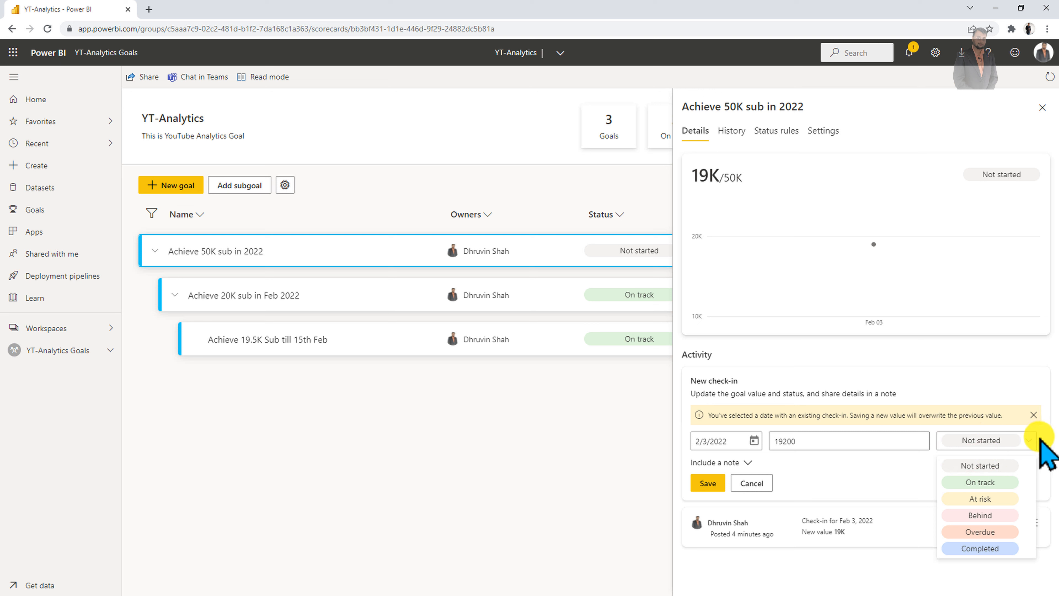
{"action": "left_click", "coordinate": [1009, 498]}
{"action": "left_click", "coordinate": [705, 484]}
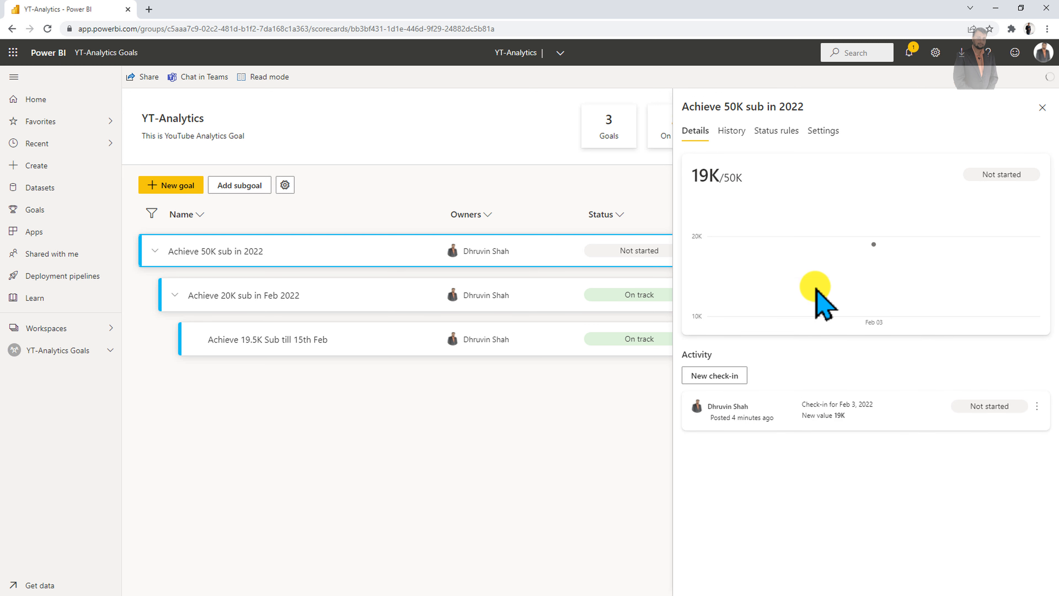
{"action": "left_click", "coordinate": [1042, 103]}
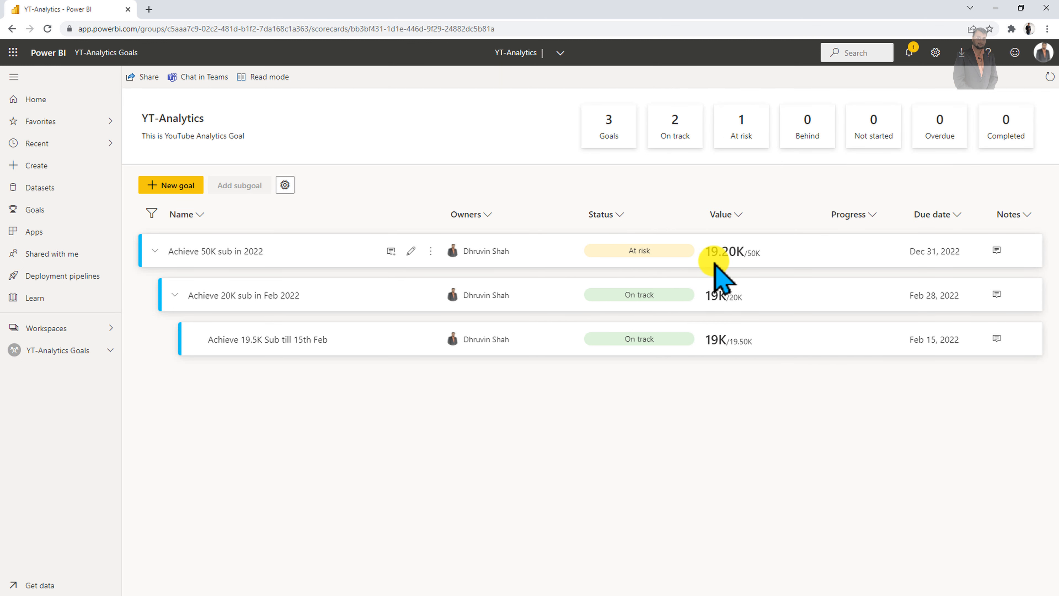
Examine the check-in activity and change history of "Achieve 50K sub in 2022"
{"action": "mouse_move", "coordinate": [735, 255]}
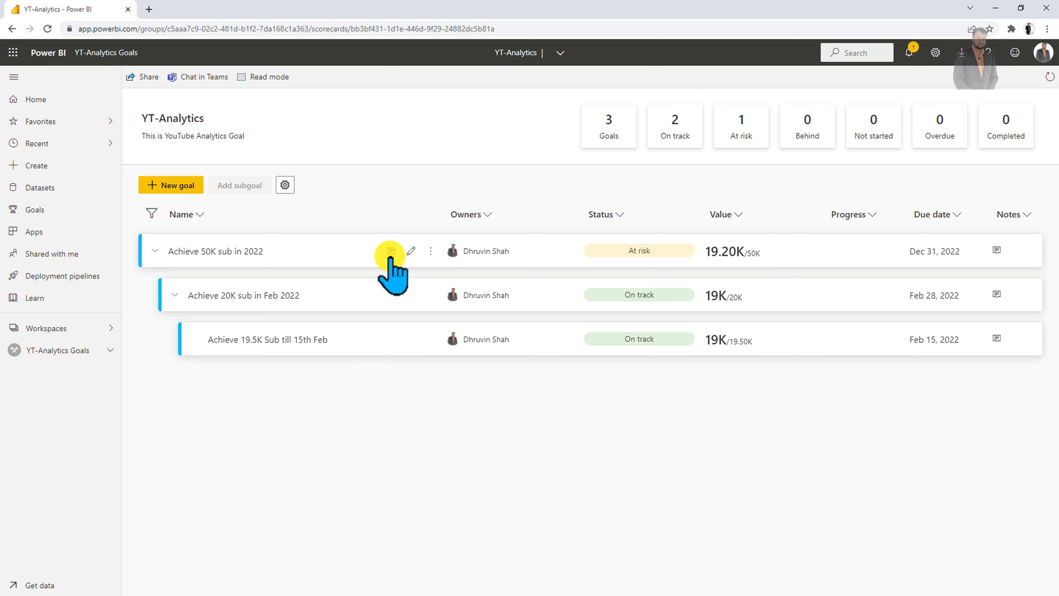
{"action": "left_click", "coordinate": [328, 255]}
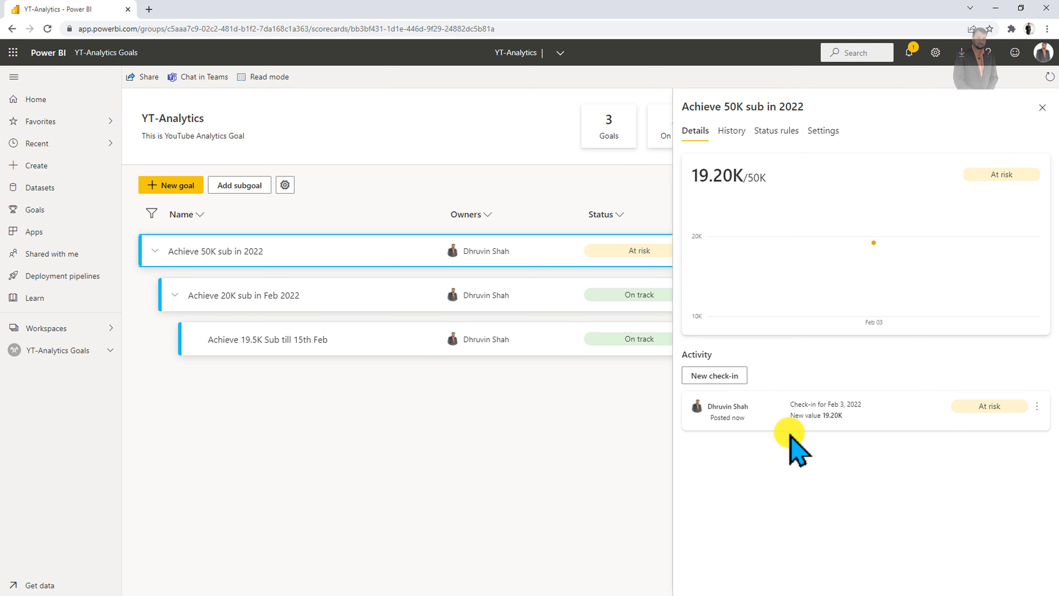
{"action": "left_click", "coordinate": [733, 133]}
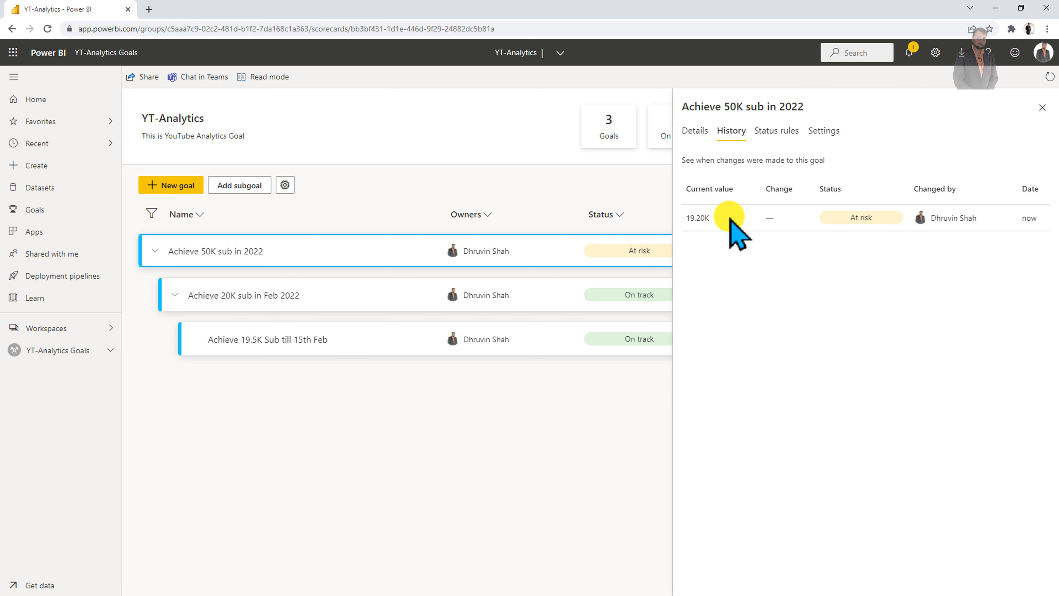
{"action": "left_click", "coordinate": [687, 130]}
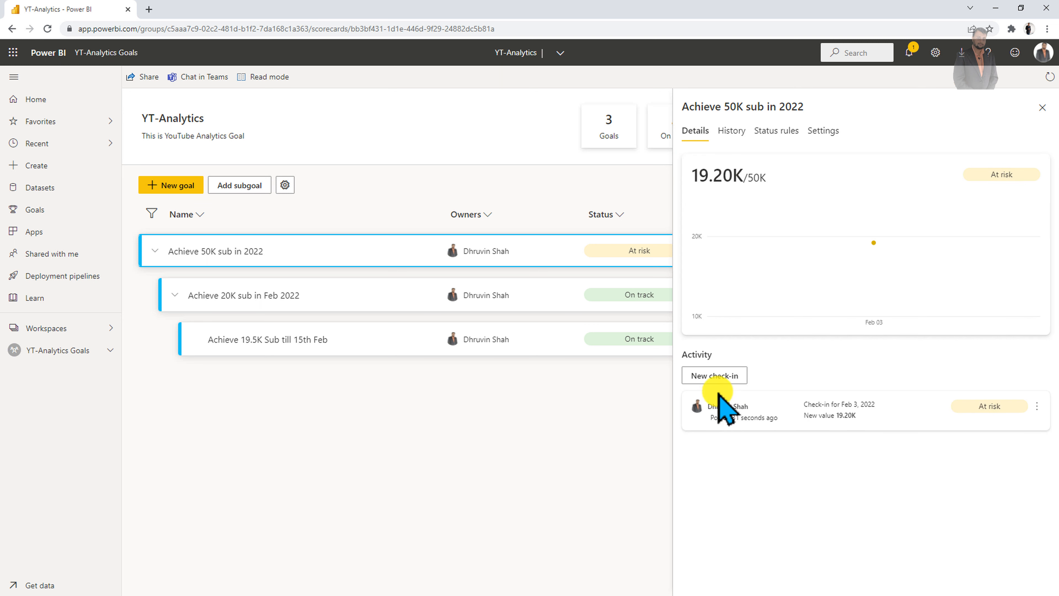
Save a 2/3/2022 check-in on the 50K goal with value 19250 and the note "Due to Sunday Less Sub"
{"action": "left_click", "coordinate": [720, 377]}
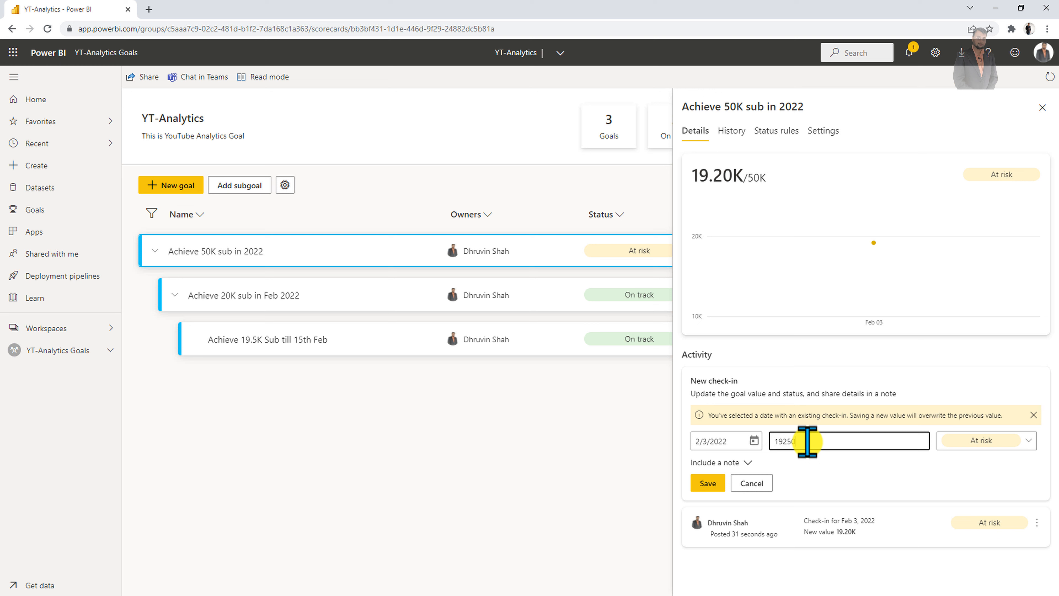
{"action": "left_click", "coordinate": [749, 462]}
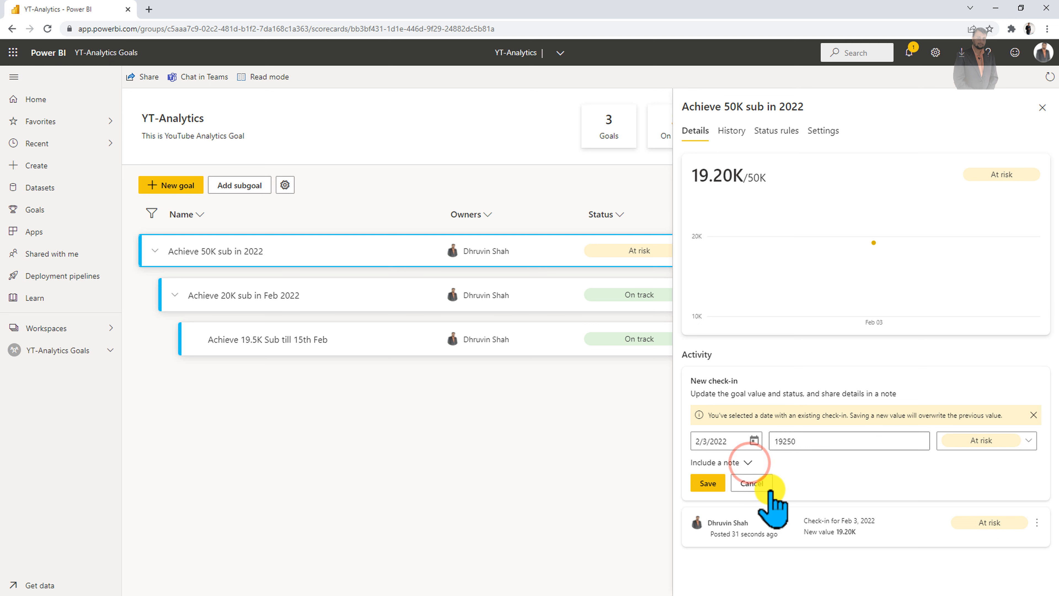
{"action": "left_click", "coordinate": [768, 526]}
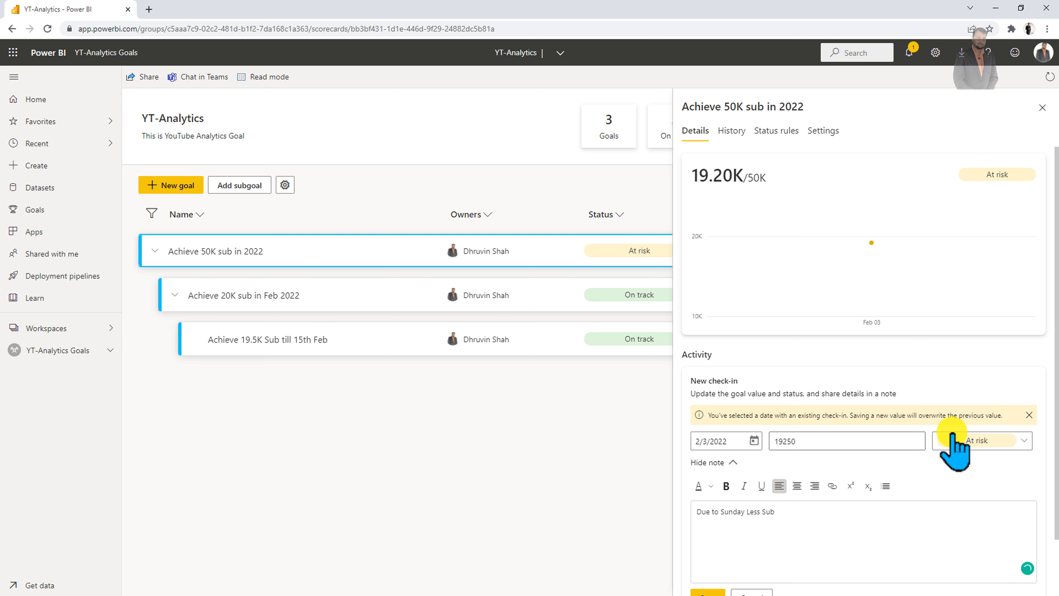
{"action": "scroll", "coordinate": [1055, 394], "scroll_direction": "down", "scroll_amount": 2}
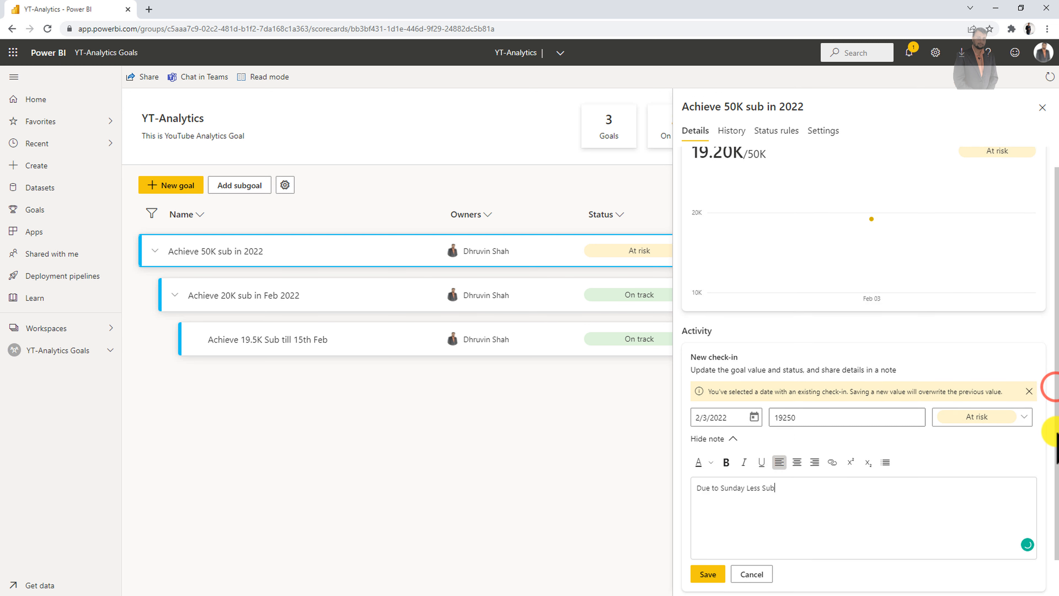
{"action": "left_click", "coordinate": [711, 534]}
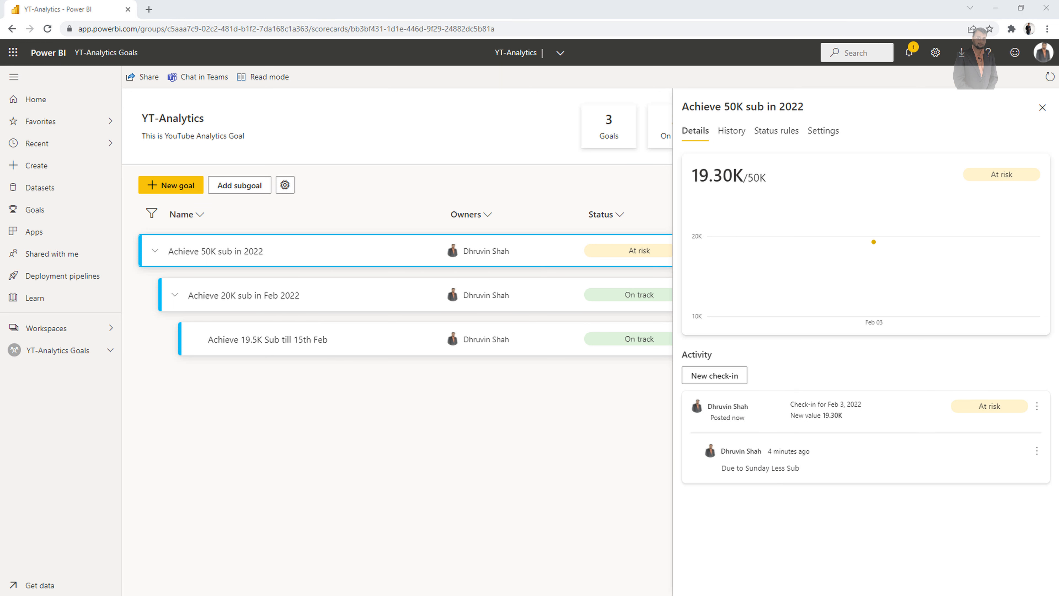
Save a new check-in on the 50K goal dated 2/4/2022 with value 19400, keeping the At risk status
{"action": "left_click", "coordinate": [737, 376]}
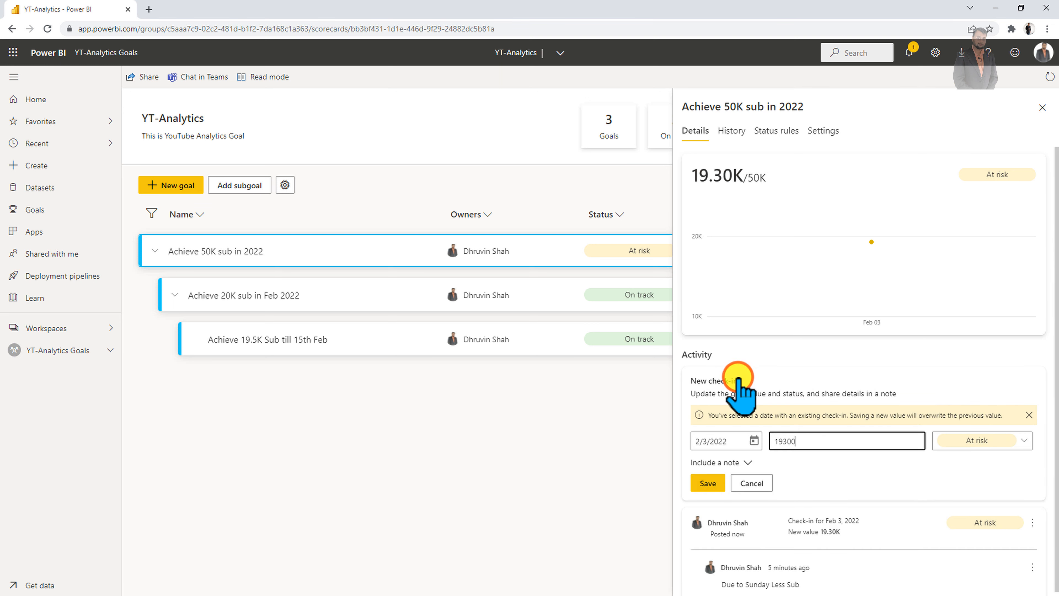
{"action": "left_click", "coordinate": [753, 441]}
{"action": "left_click", "coordinate": [813, 329]}
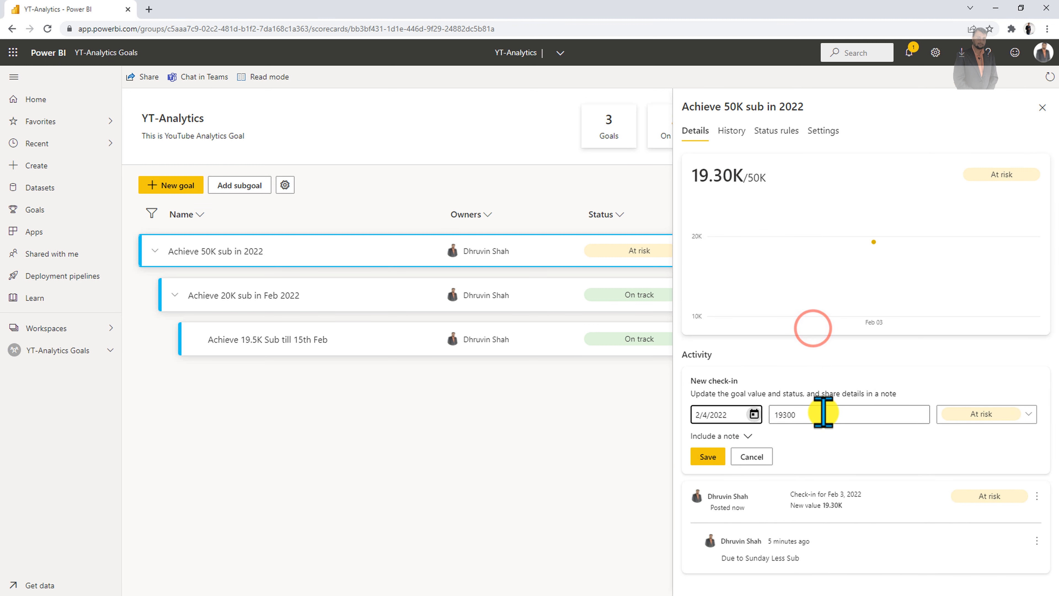
{"action": "left_click", "coordinate": [823, 413]}
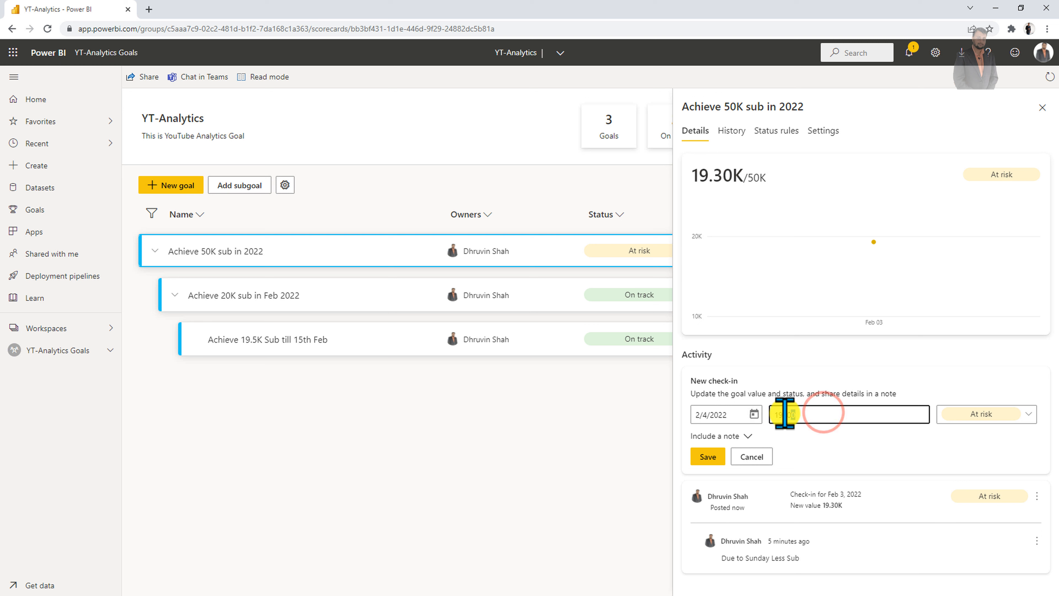
{"action": "left_click_drag", "start_coordinate": [784, 414], "coordinate": [814, 404]}
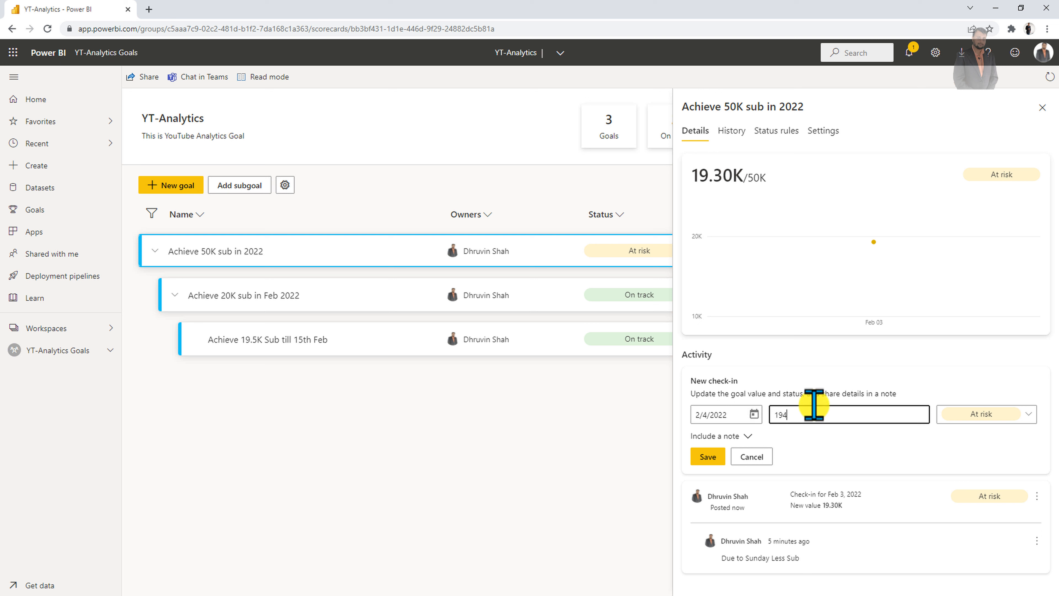
{"action": "type", "text": "400"}
{"action": "left_click", "coordinate": [1001, 443]}
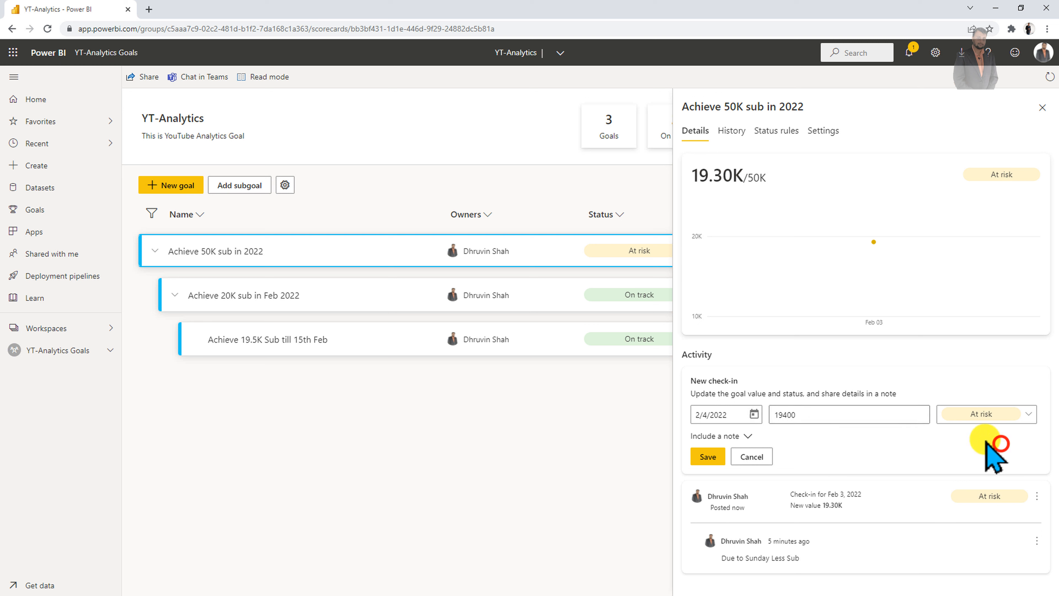
{"action": "left_click", "coordinate": [707, 458]}
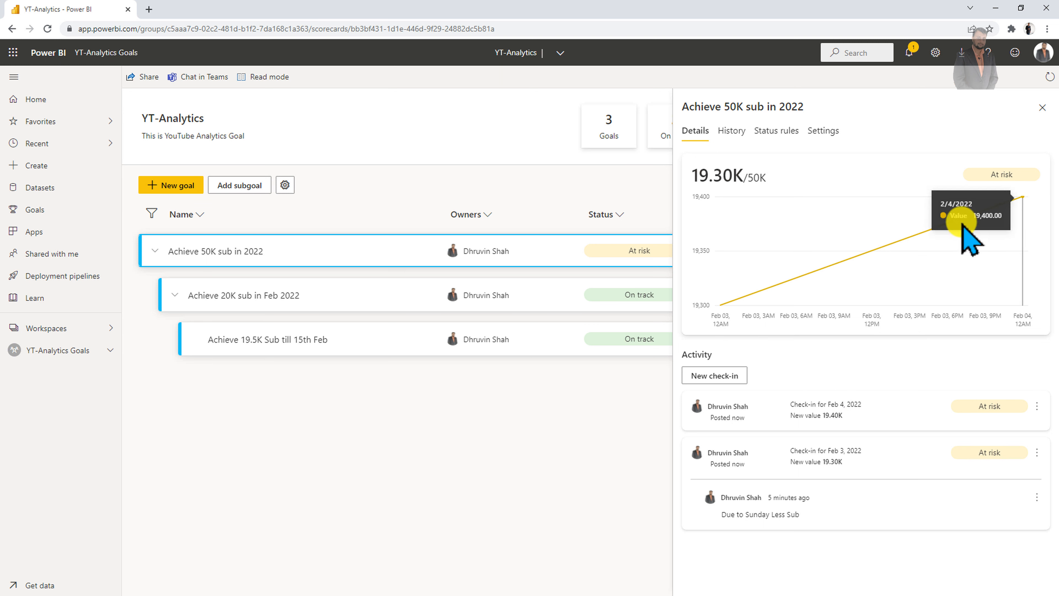
Compare the 50K goal's change history with its check-in activity and trend chart, and close the goal
{"action": "left_click", "coordinate": [732, 131]}
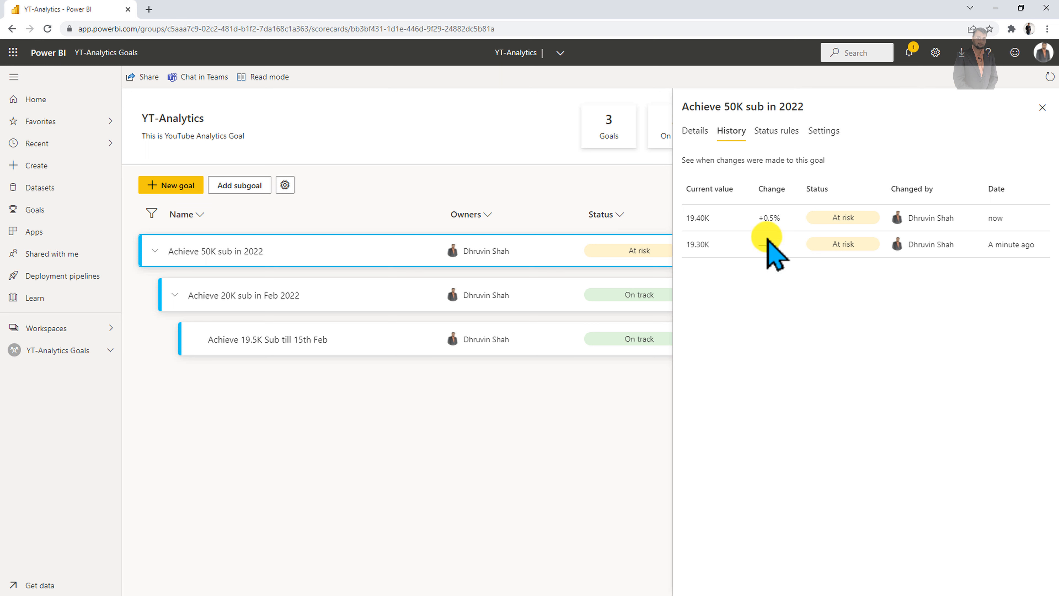
{"action": "left_click", "coordinate": [700, 135]}
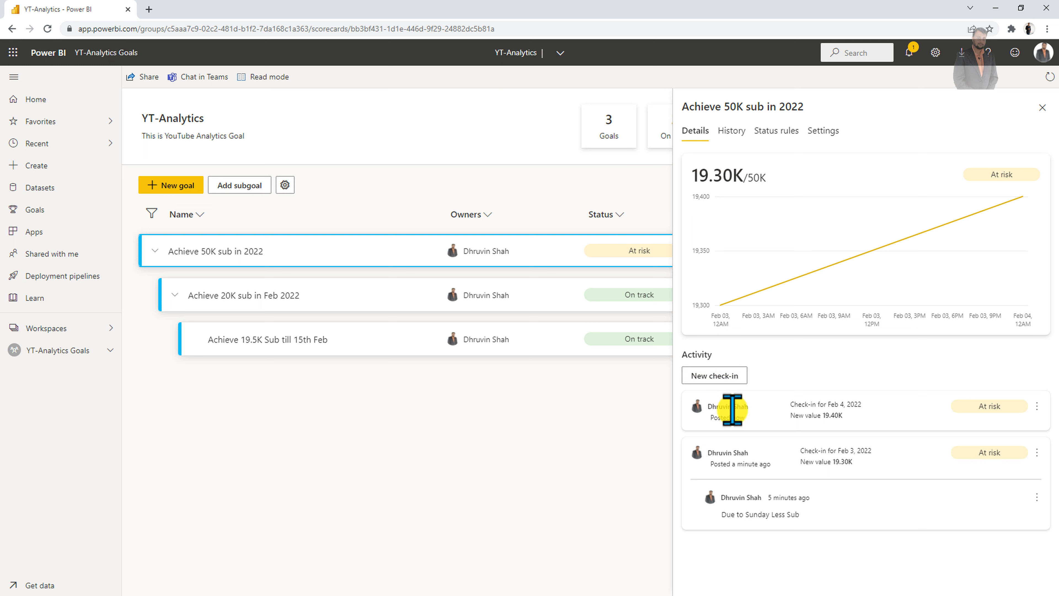
{"action": "left_click", "coordinate": [729, 132]}
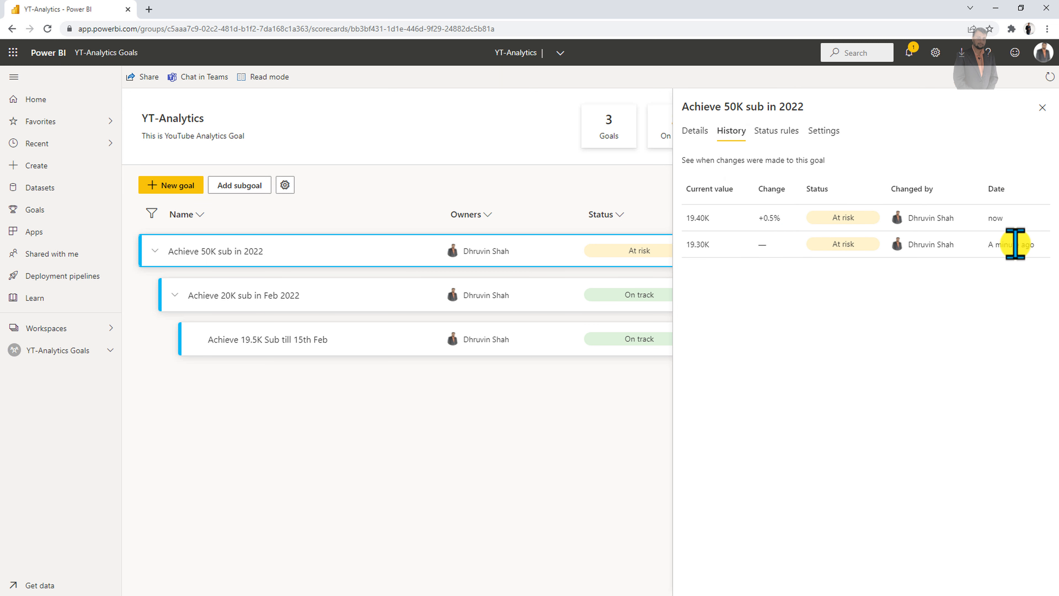
{"action": "left_click", "coordinate": [695, 134]}
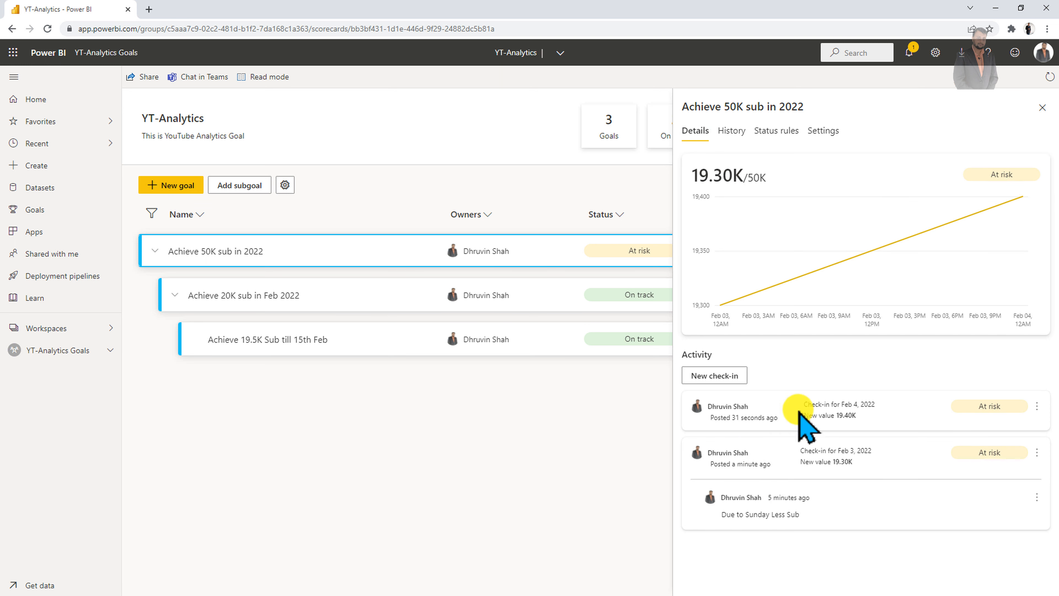
{"action": "left_click", "coordinate": [734, 132]}
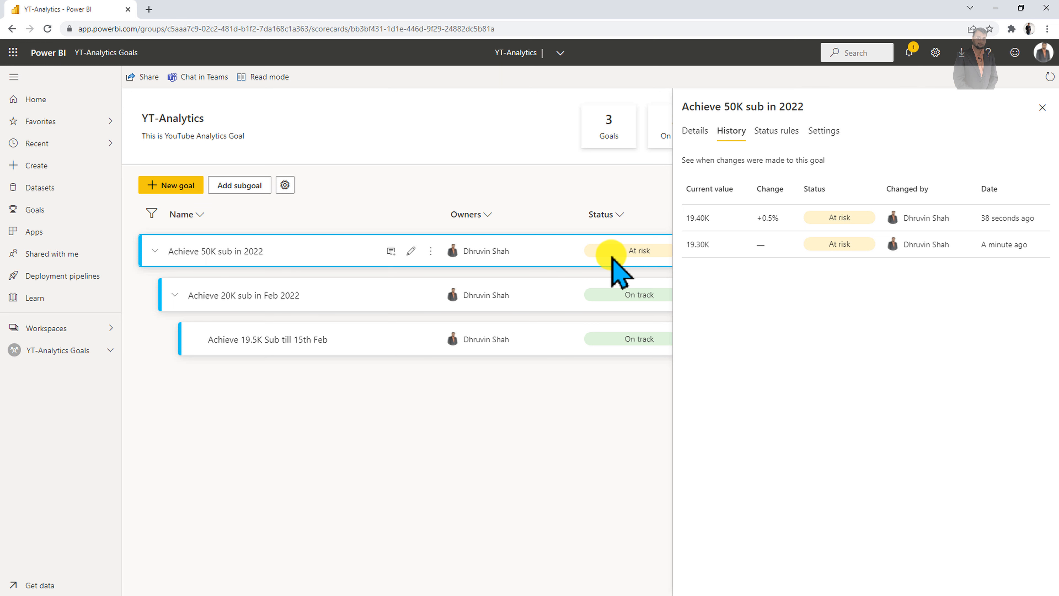
{"action": "left_click", "coordinate": [1038, 106]}
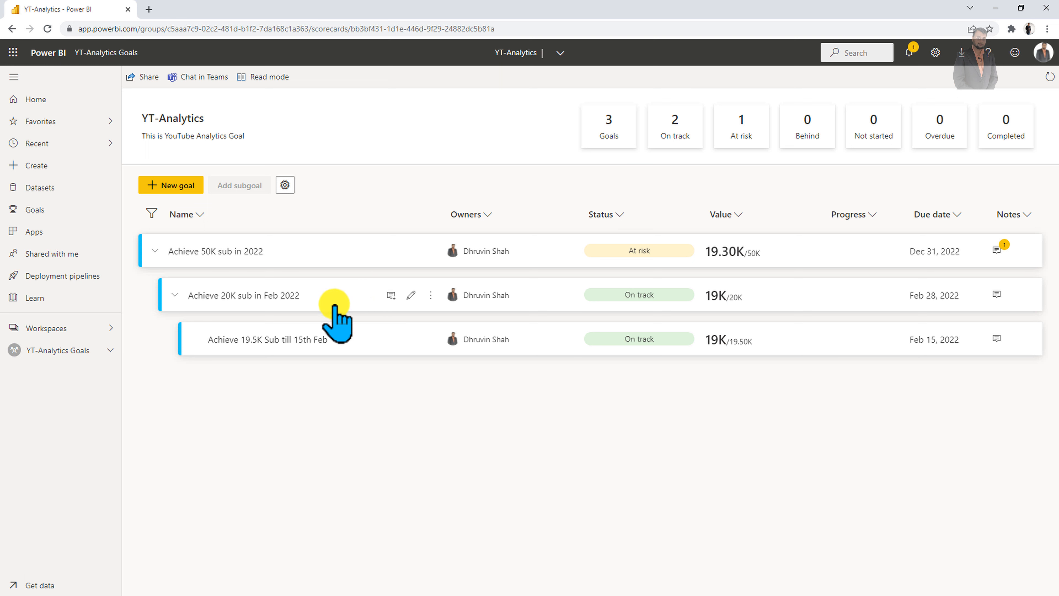
Add a status rule to "Achieve 20K sub in Feb 2022": value greater than 50% of target changes the status to On track
{"action": "left_click", "coordinate": [319, 297]}
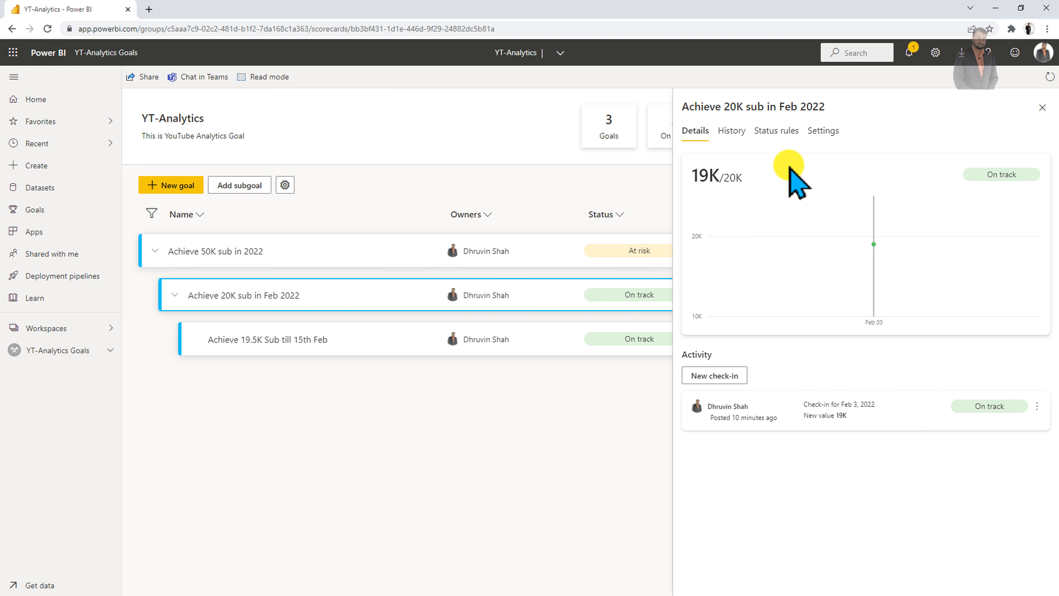
{"action": "left_click", "coordinate": [778, 132]}
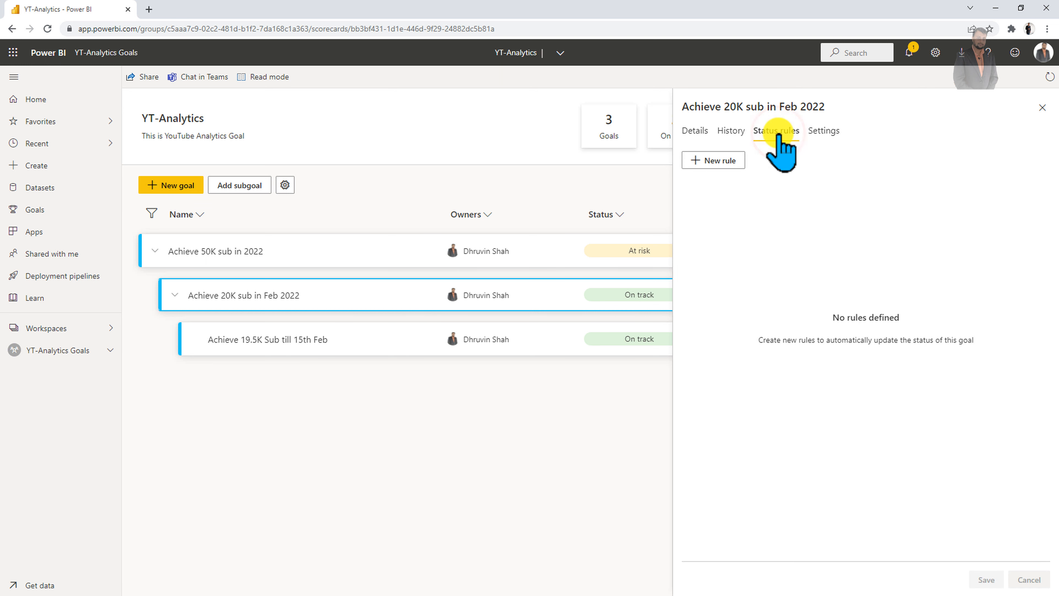
{"action": "left_click", "coordinate": [719, 162]}
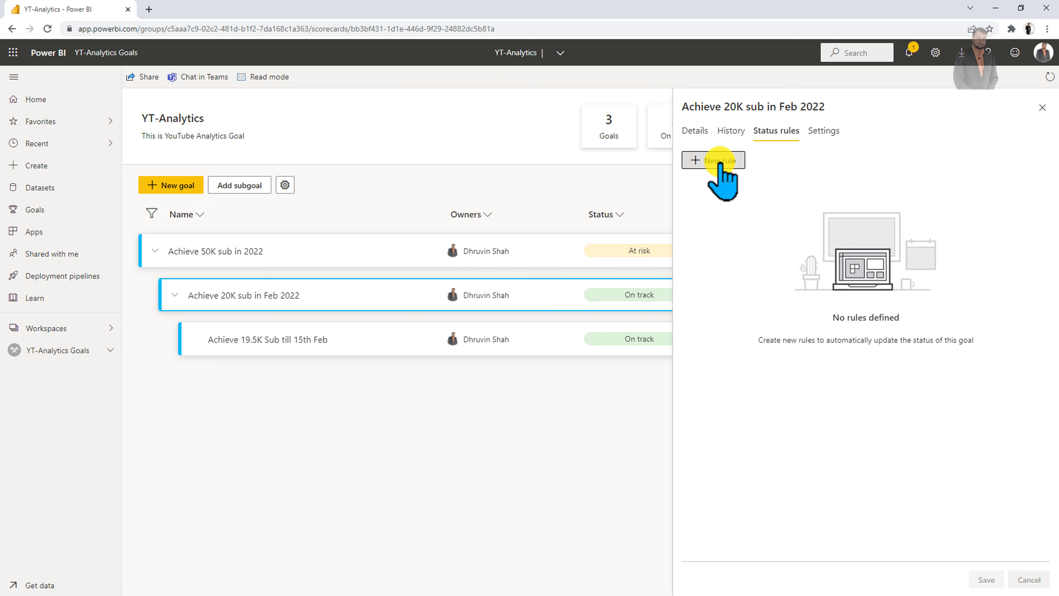
{"action": "left_click", "coordinate": [720, 163]}
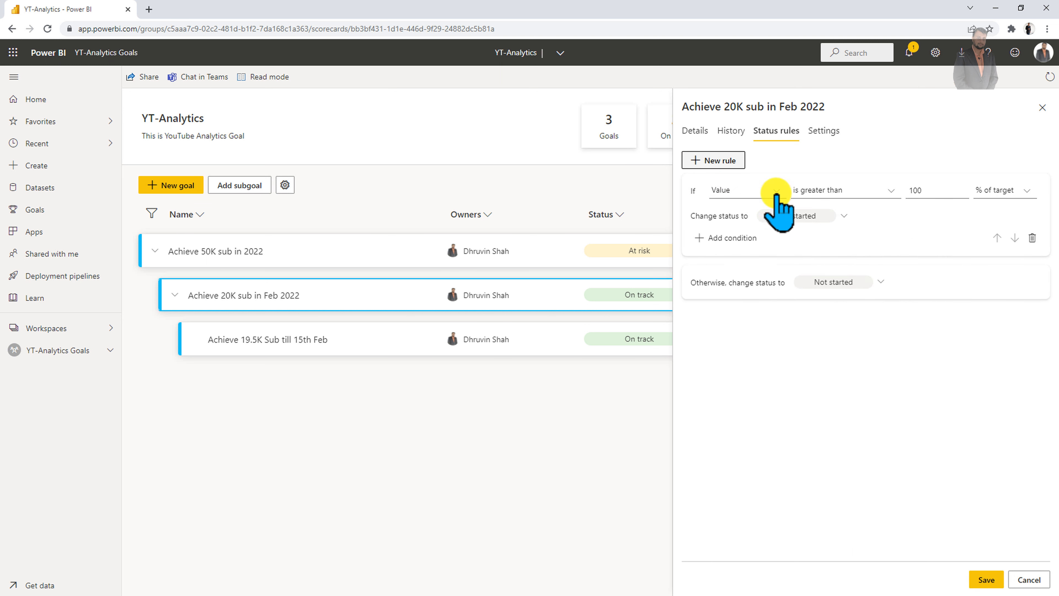
{"action": "left_click", "coordinate": [777, 190]}
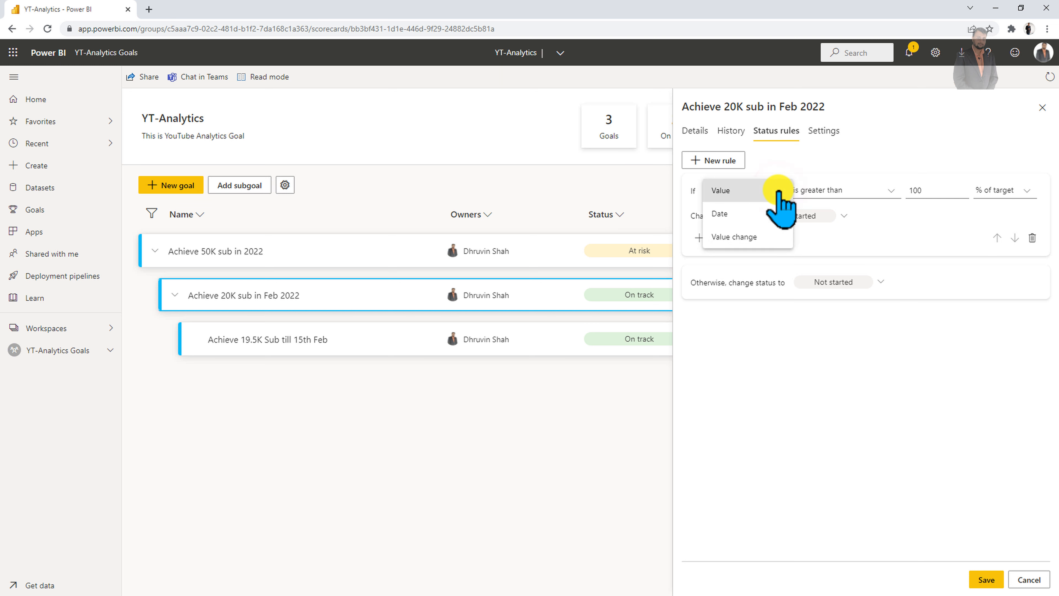
{"action": "left_click", "coordinate": [778, 190]}
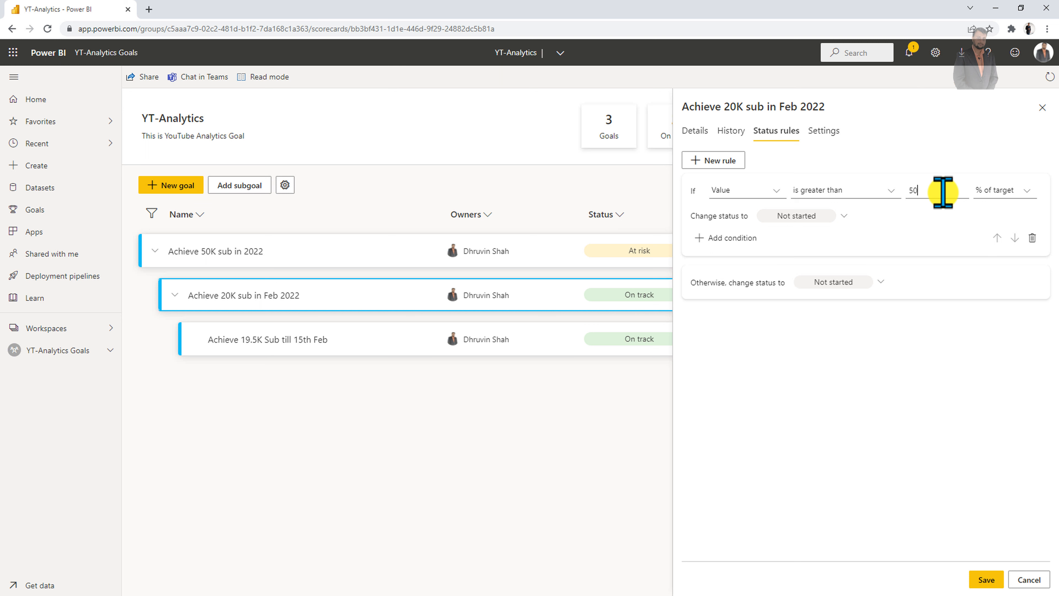
{"action": "left_click", "coordinate": [843, 216]}
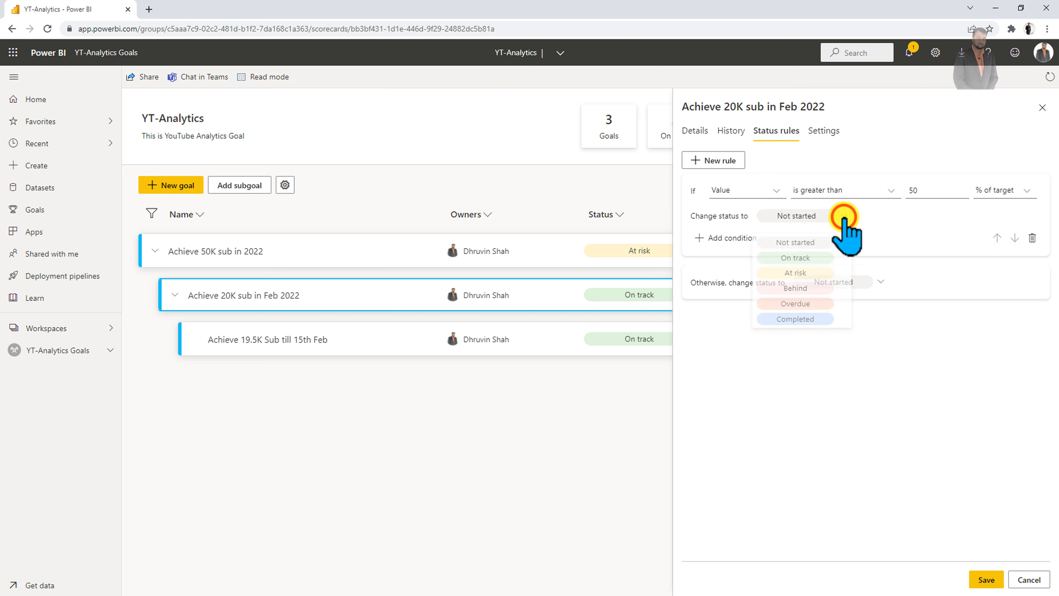
{"action": "left_click", "coordinate": [820, 260]}
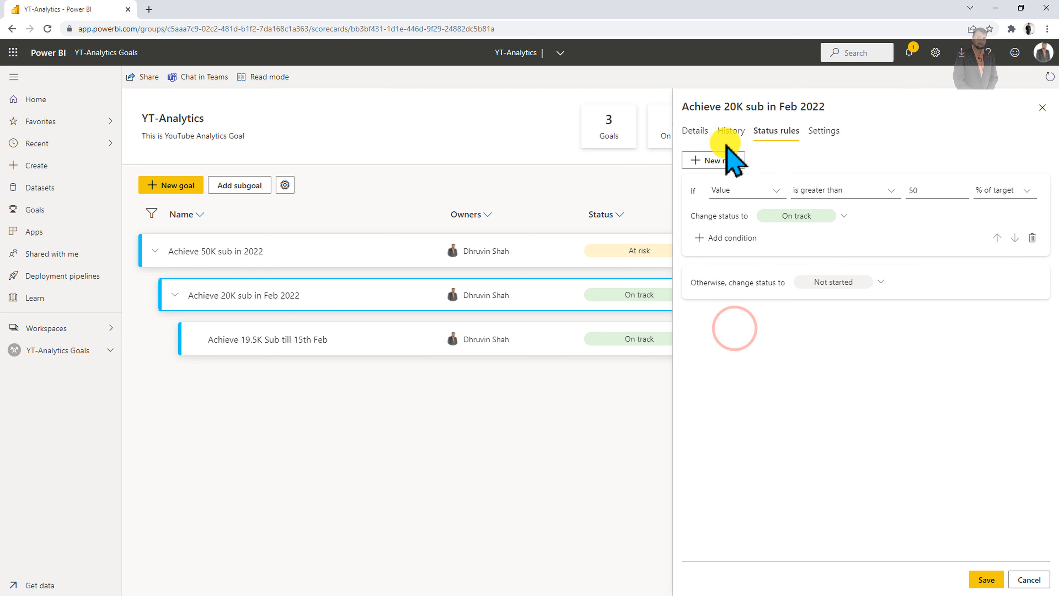
Add a second status rule: value greater than or equal to 100% of target changes the status to Completed
{"action": "left_click", "coordinate": [704, 160]}
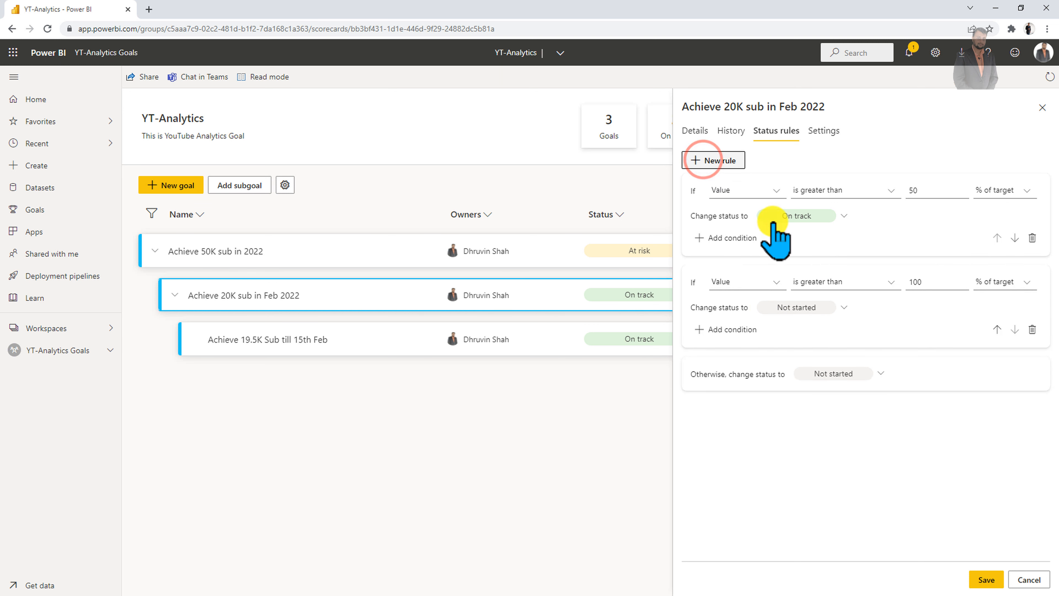
{"action": "left_click", "coordinate": [847, 284]}
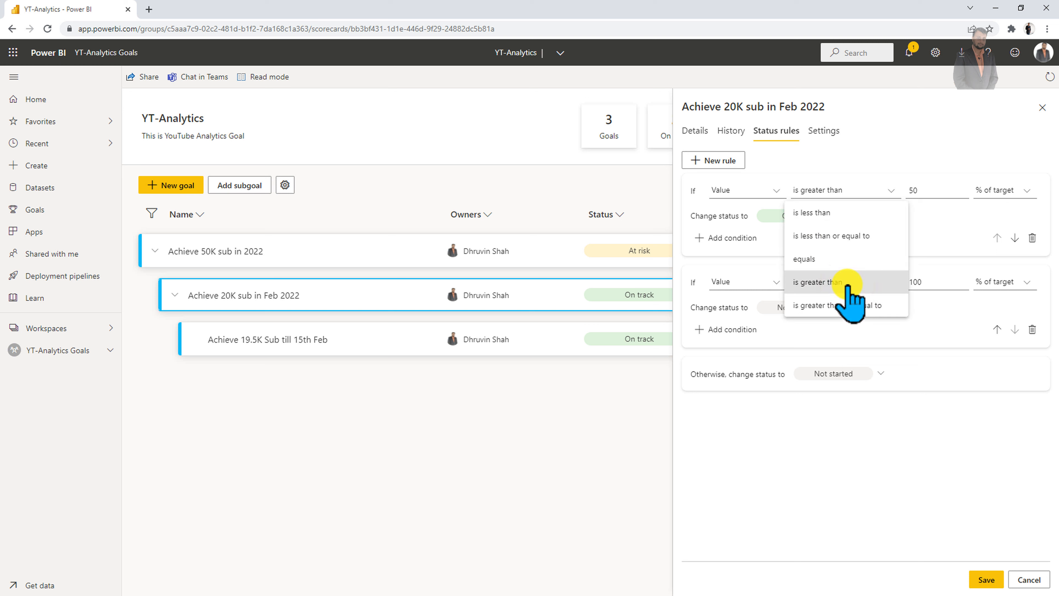
{"action": "left_click", "coordinate": [850, 305]}
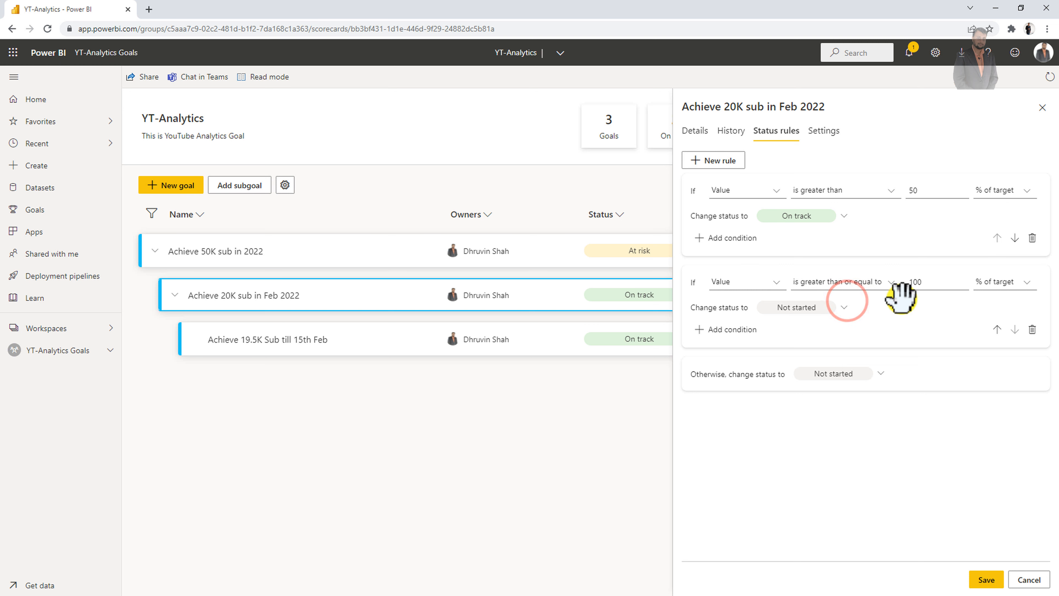
{"action": "left_click", "coordinate": [798, 307]}
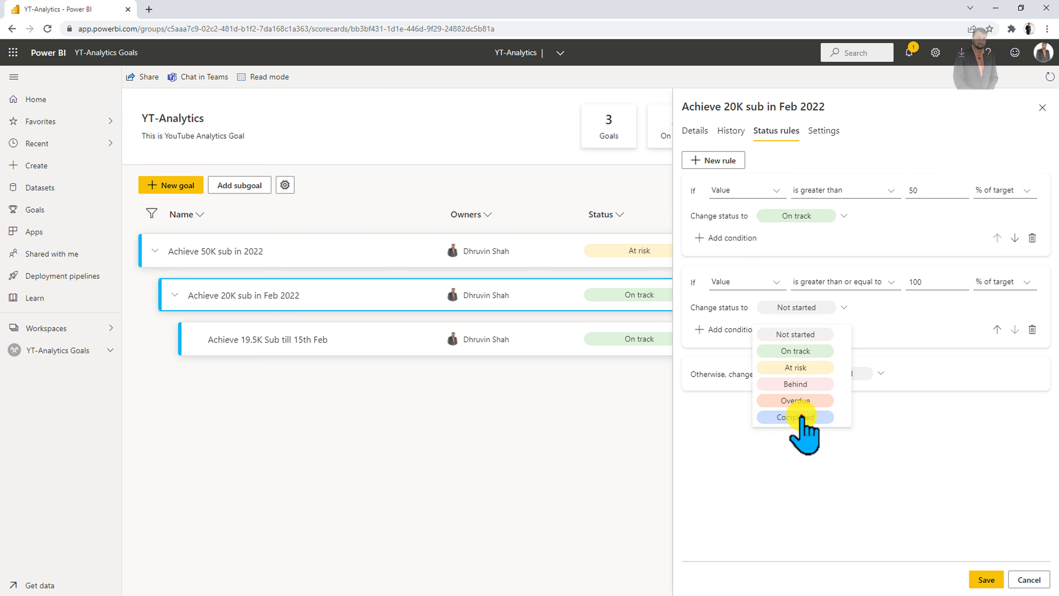
{"action": "left_click", "coordinate": [798, 416]}
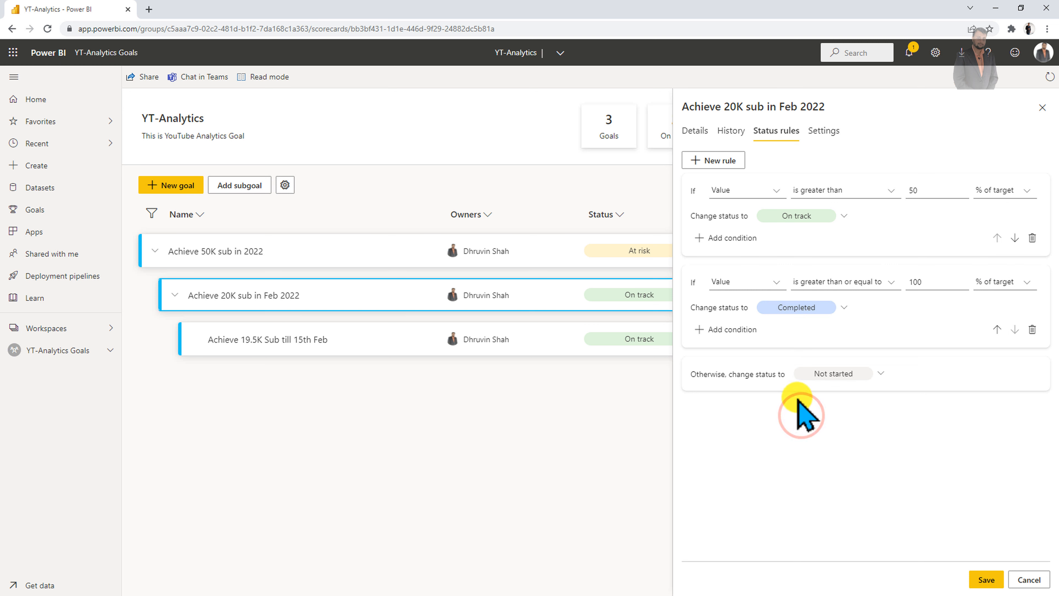
Add a third status rule: value less than 30% of target changes the status to At risk
{"action": "left_click", "coordinate": [715, 161]}
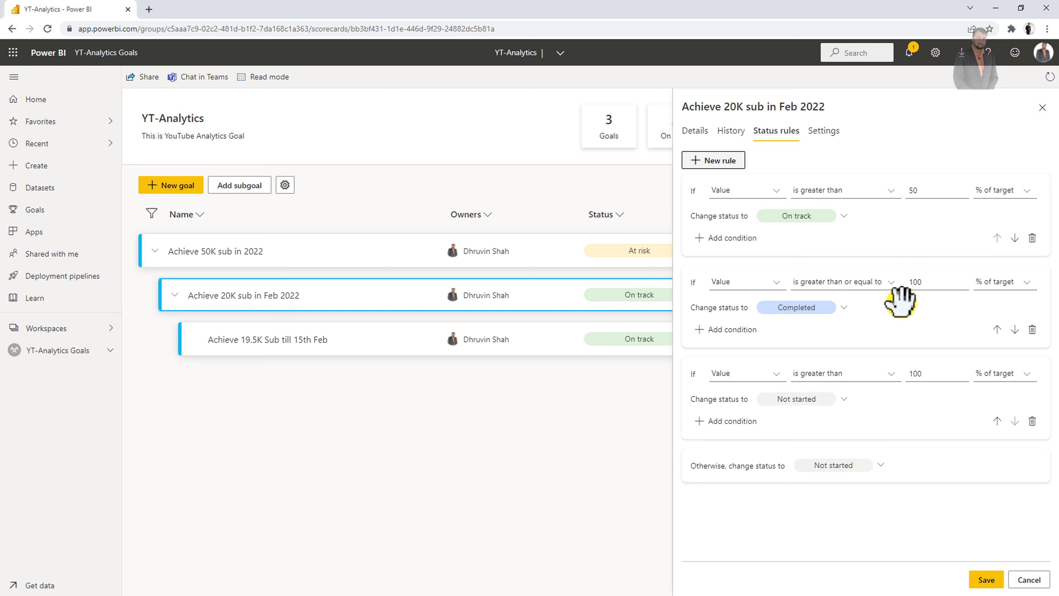
{"action": "left_click", "coordinate": [848, 372]}
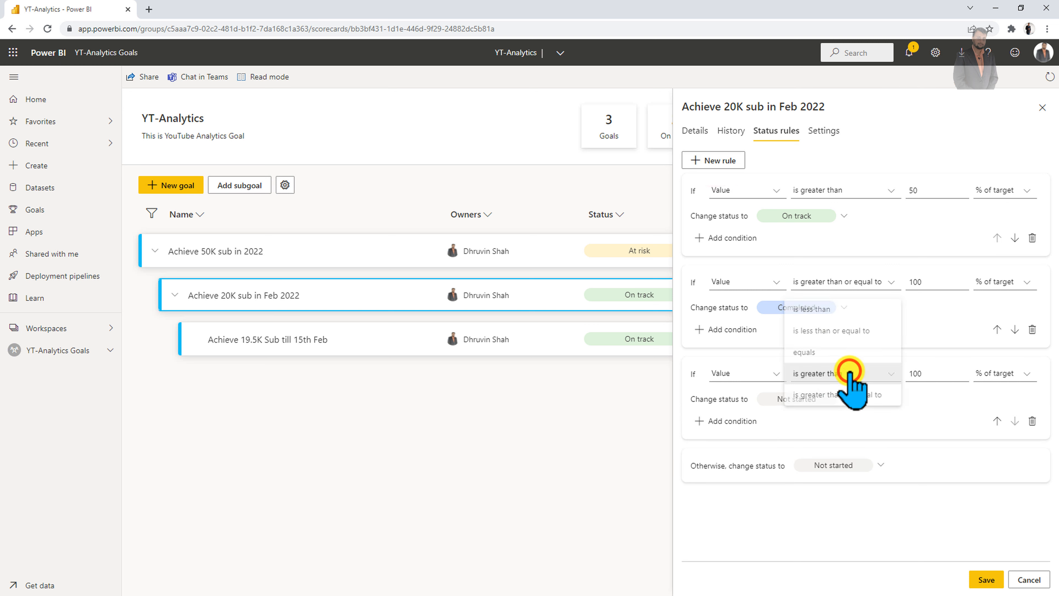
{"action": "left_click", "coordinate": [847, 302]}
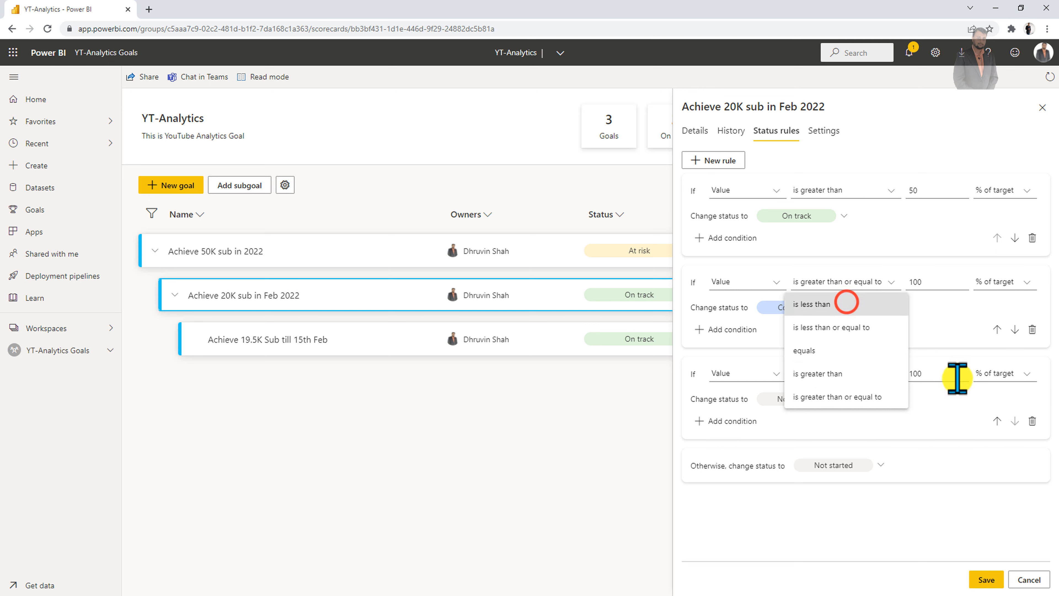
{"action": "left_click", "coordinate": [941, 374]}
{"action": "double_click", "coordinate": [941, 374]}
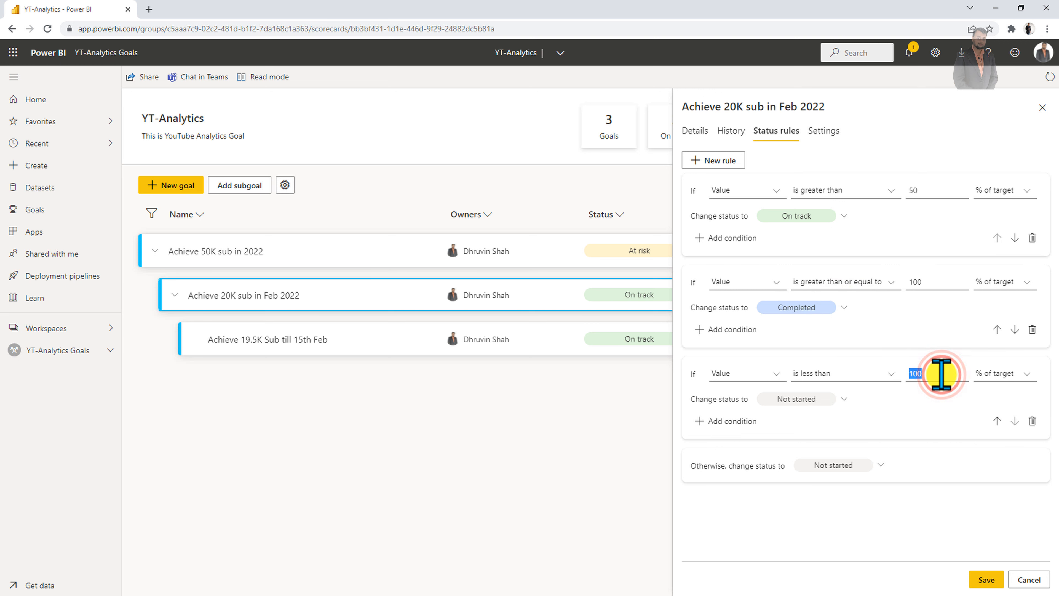
{"action": "left_click", "coordinate": [1009, 375]}
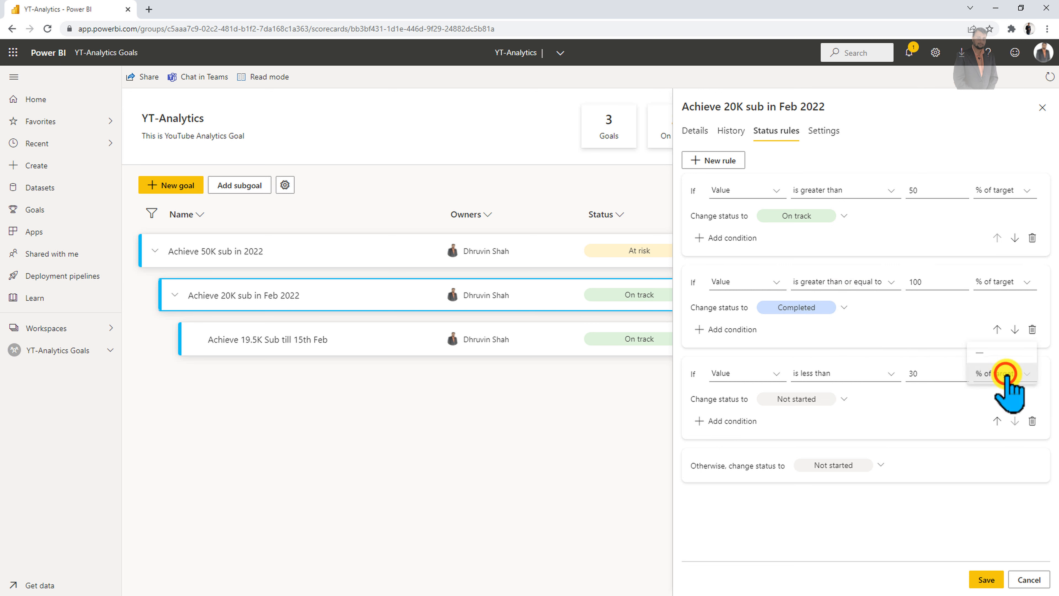
{"action": "left_click", "coordinate": [957, 375]}
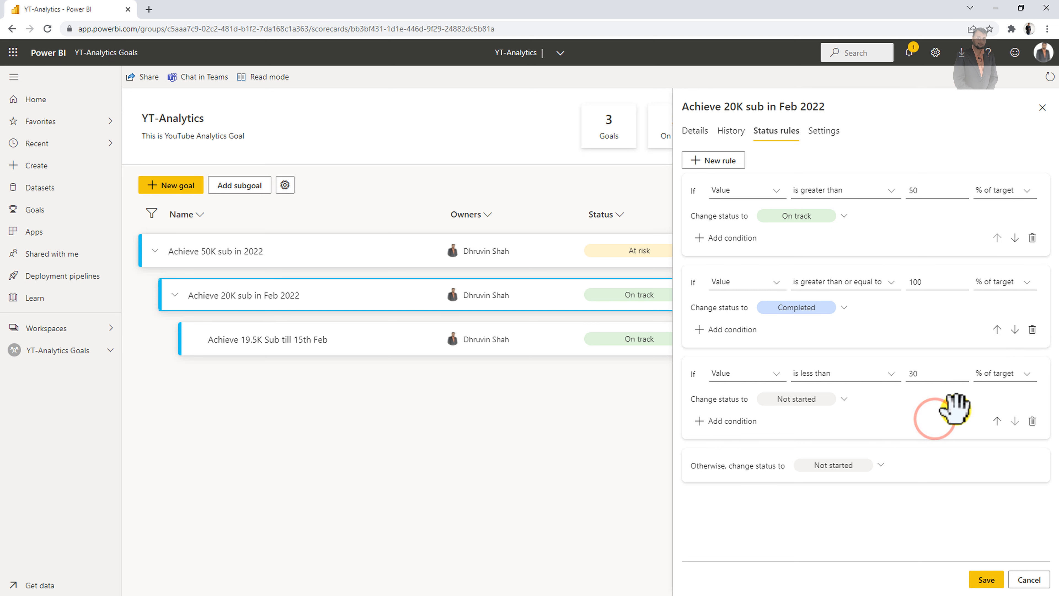
{"action": "left_click", "coordinate": [824, 400]}
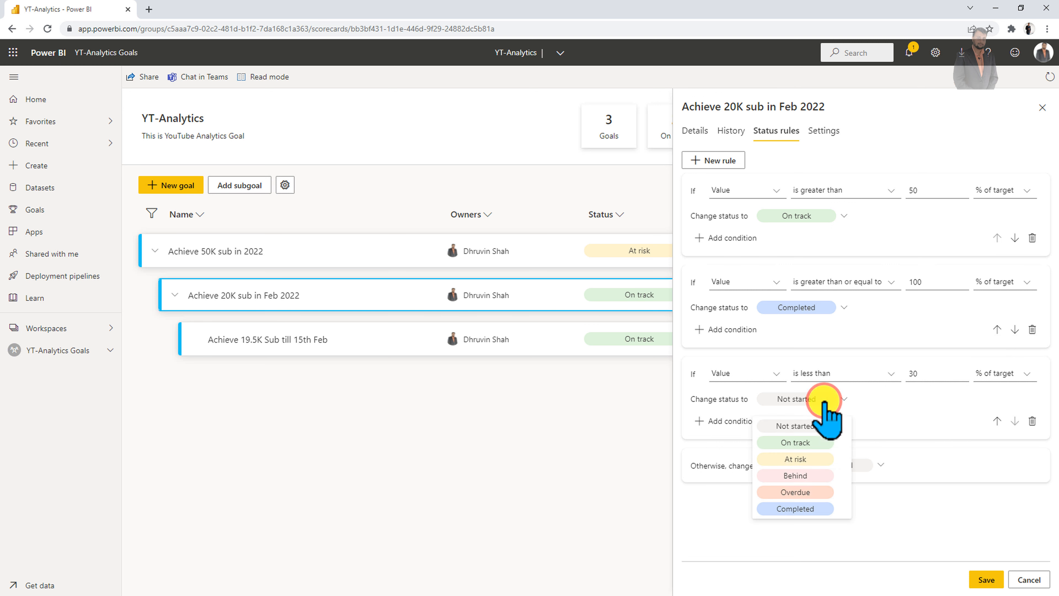
{"action": "left_click", "coordinate": [815, 459]}
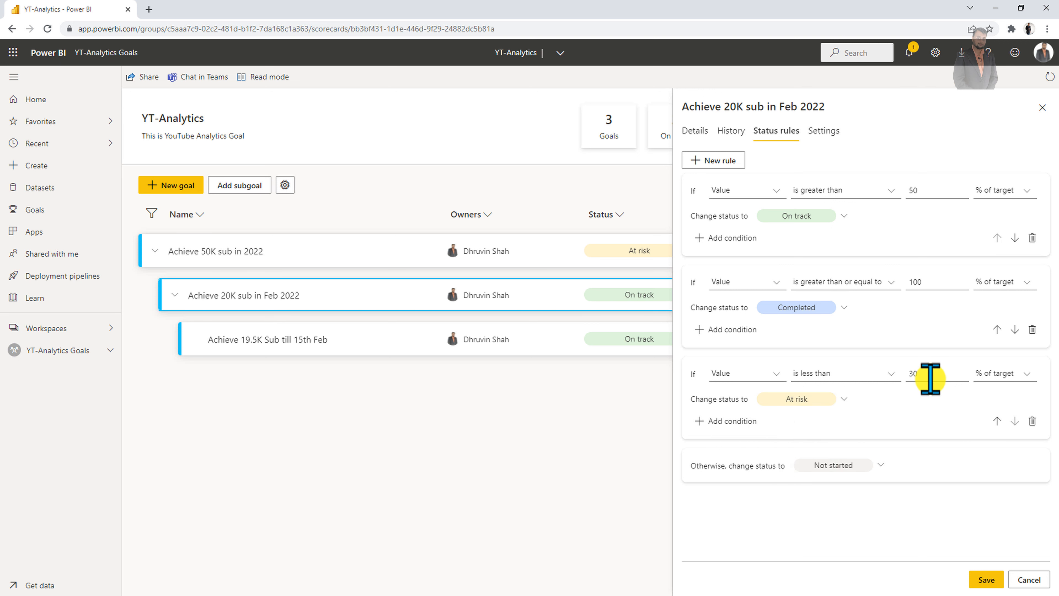
{"action": "left_click", "coordinate": [720, 161]}
{"action": "scroll", "coordinate": [730, 196], "scroll_direction": "down", "scroll_amount": 1}
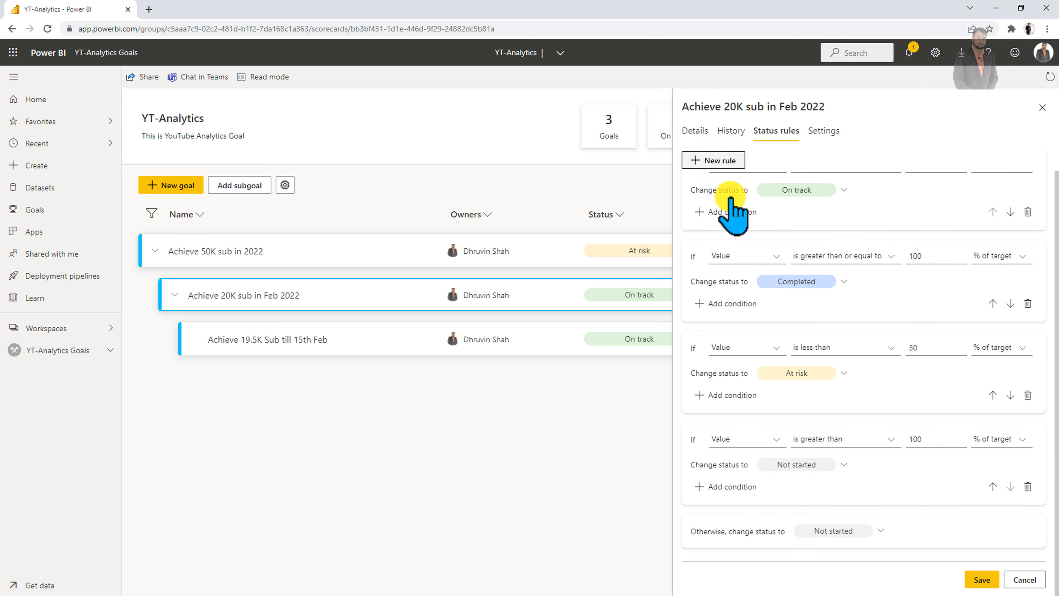
{"action": "left_click", "coordinate": [773, 441]}
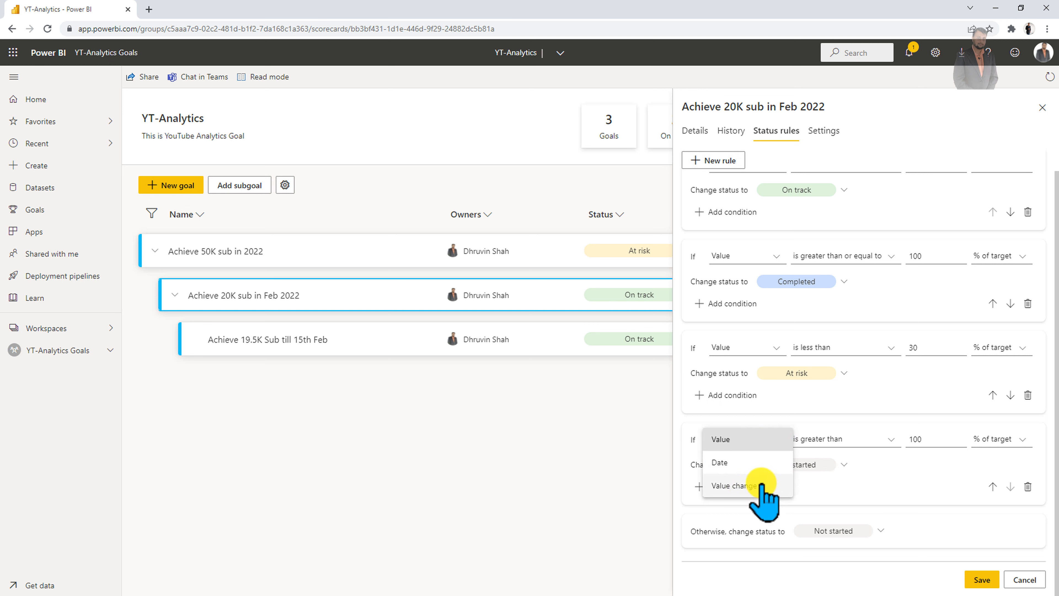
{"action": "left_click", "coordinate": [749, 464]}
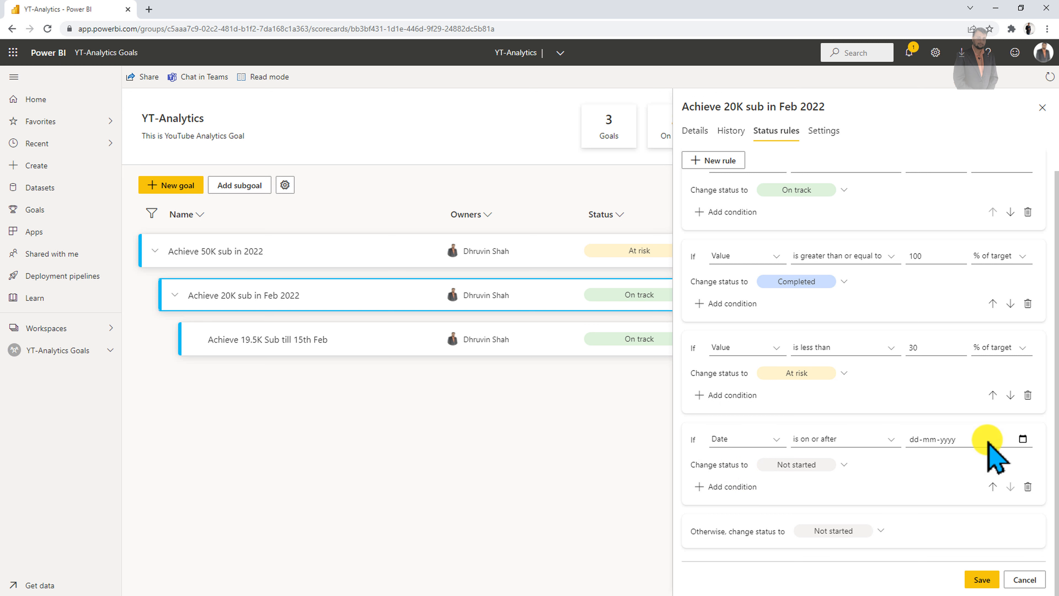
{"action": "left_click", "coordinate": [1022, 438]}
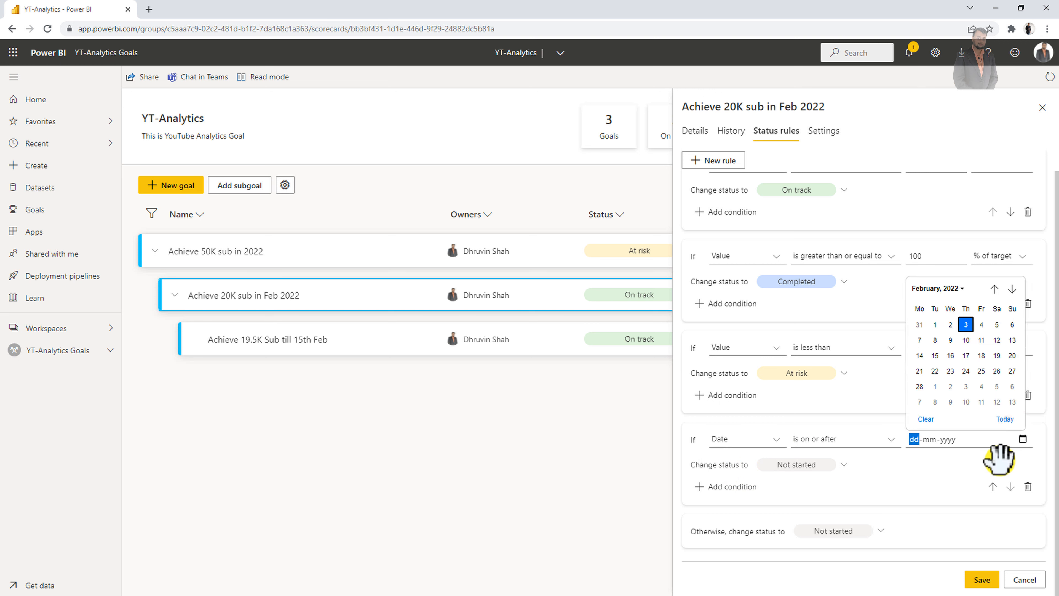
{"action": "left_click", "coordinate": [992, 466]}
{"action": "left_click", "coordinate": [774, 442]}
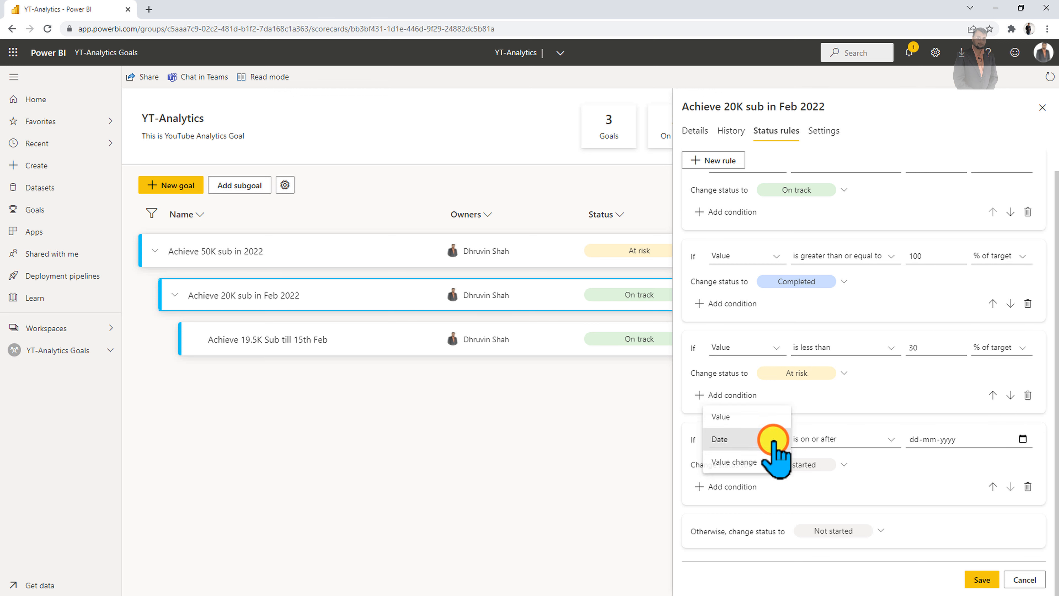
{"action": "left_click", "coordinate": [761, 462]}
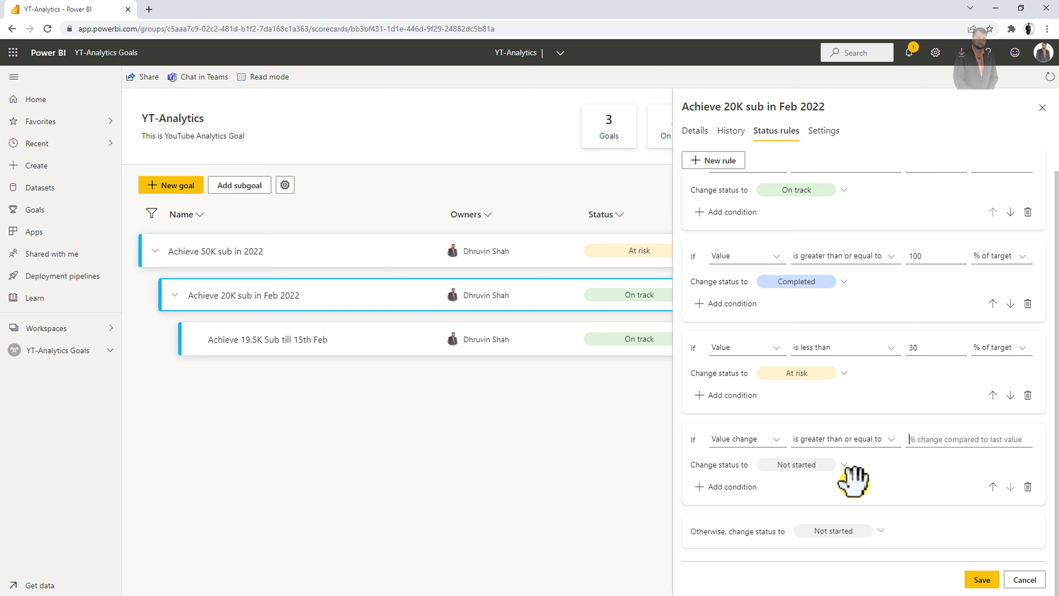
{"action": "left_click", "coordinate": [1028, 488]}
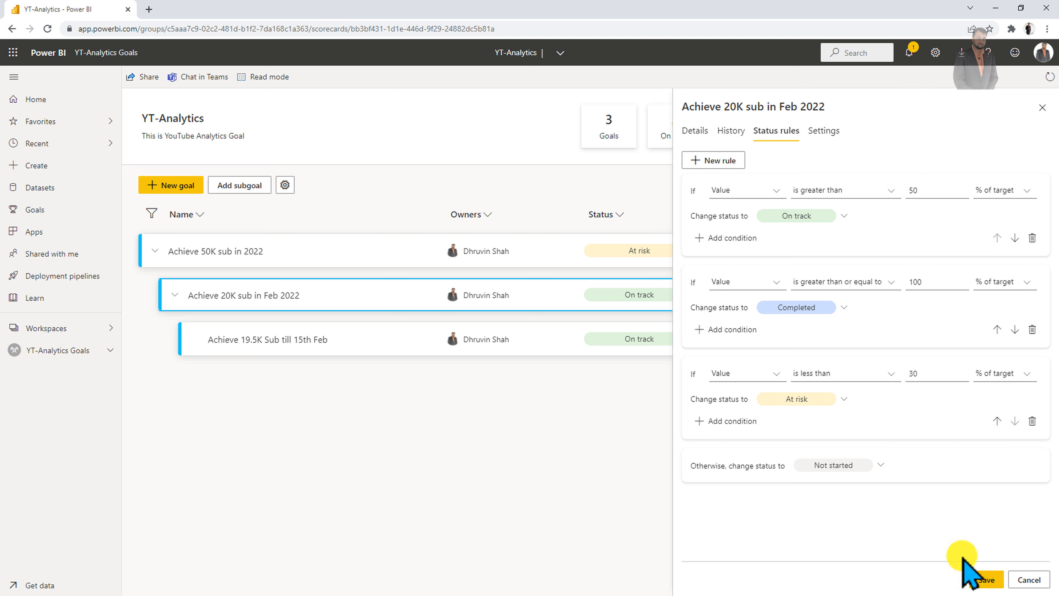
Save the status rules of the 20K February subgoal and close its details
{"action": "left_click", "coordinate": [987, 585]}
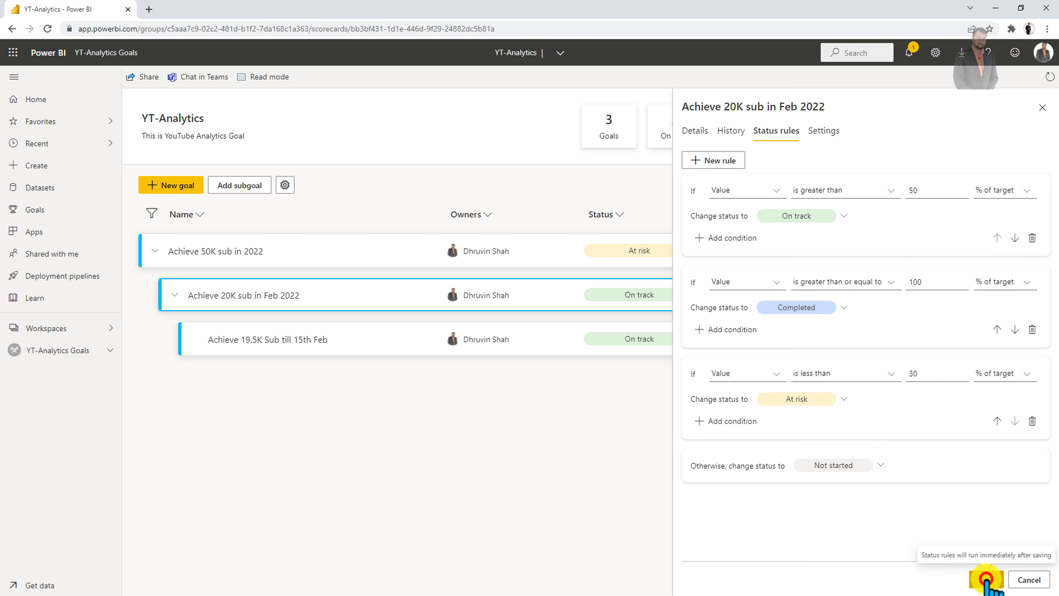
{"action": "left_click", "coordinate": [986, 581]}
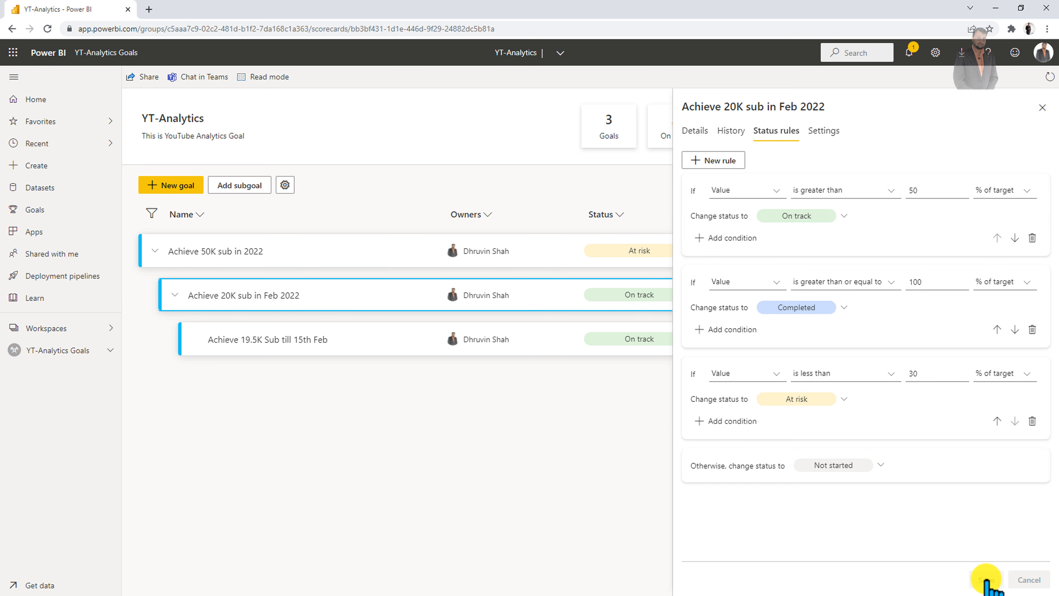
{"action": "left_click", "coordinate": [1044, 108]}
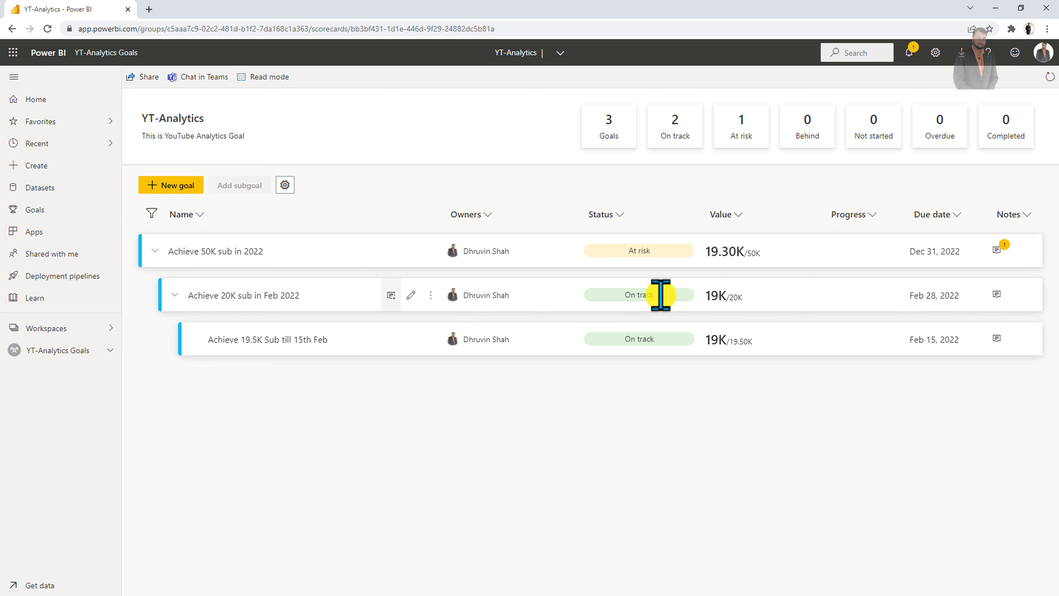
Check in a value of 1000 for 2/3/2022 on "Achieve 20K sub in Feb 2022", overwriting that date's existing check-in
{"action": "left_click", "coordinate": [315, 292]}
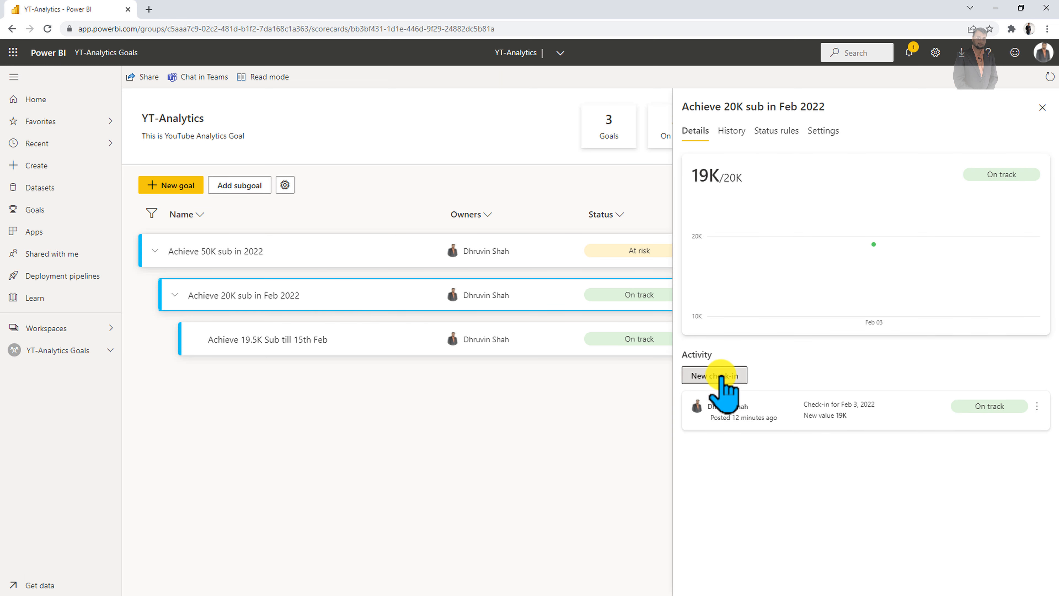
{"action": "left_click", "coordinate": [1043, 108]}
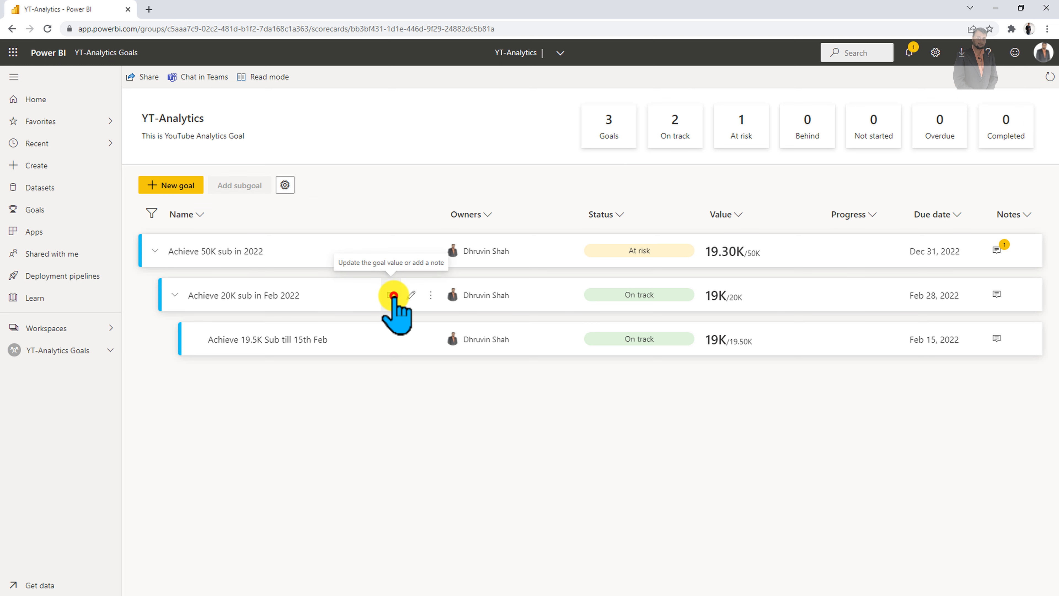
{"action": "left_click", "coordinate": [390, 295]}
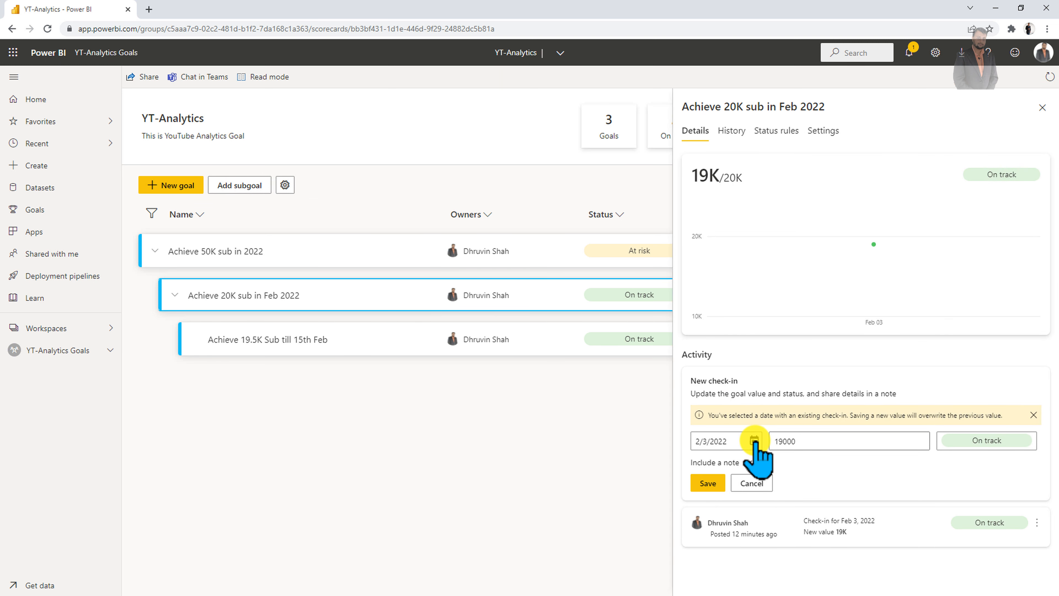
{"action": "double_click", "coordinate": [815, 440]}
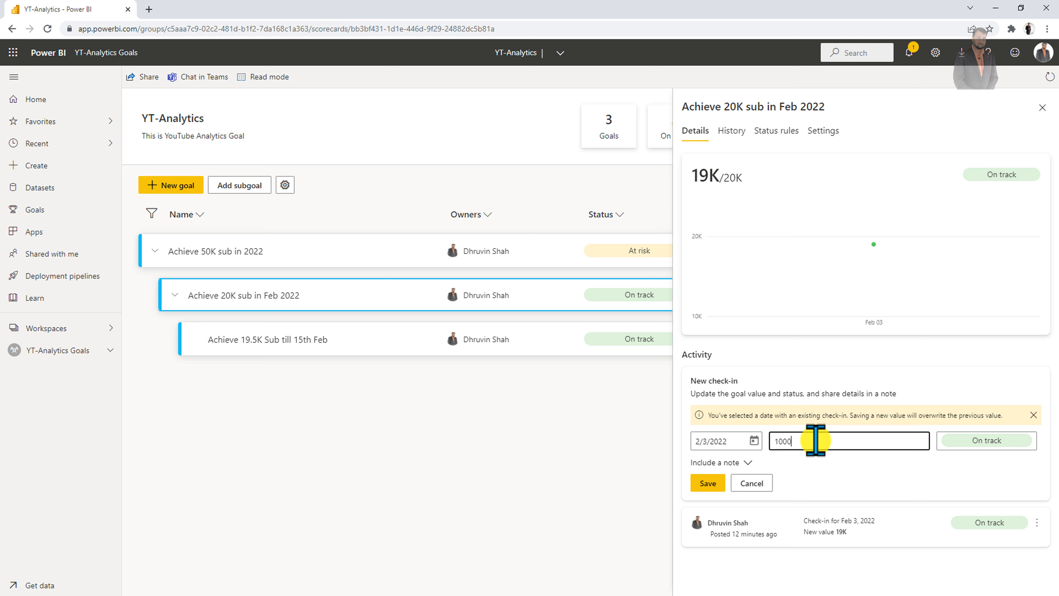
{"action": "left_click", "coordinate": [713, 483]}
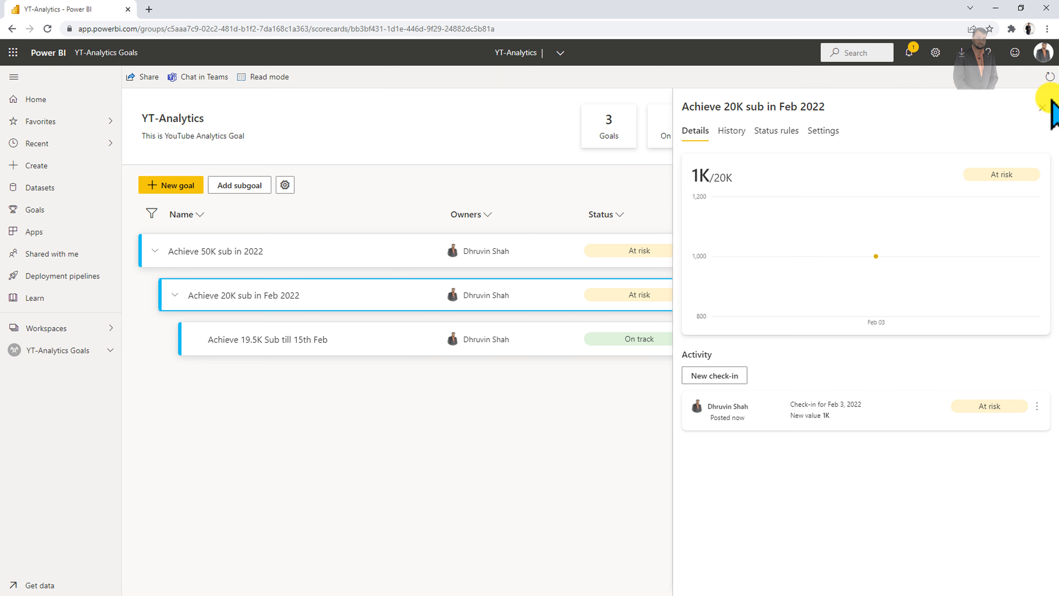
{"action": "left_click", "coordinate": [1041, 109]}
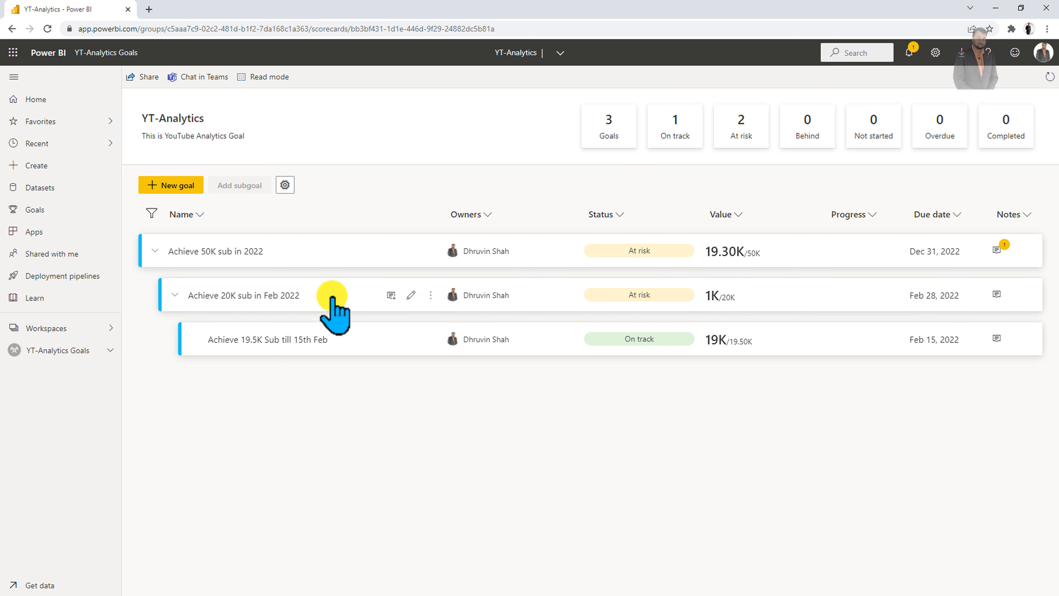
Add a check-in dated 2/4/2022 with a value of 19000 to "Achieve 20K sub in Feb 2022"
{"action": "left_click", "coordinate": [389, 295]}
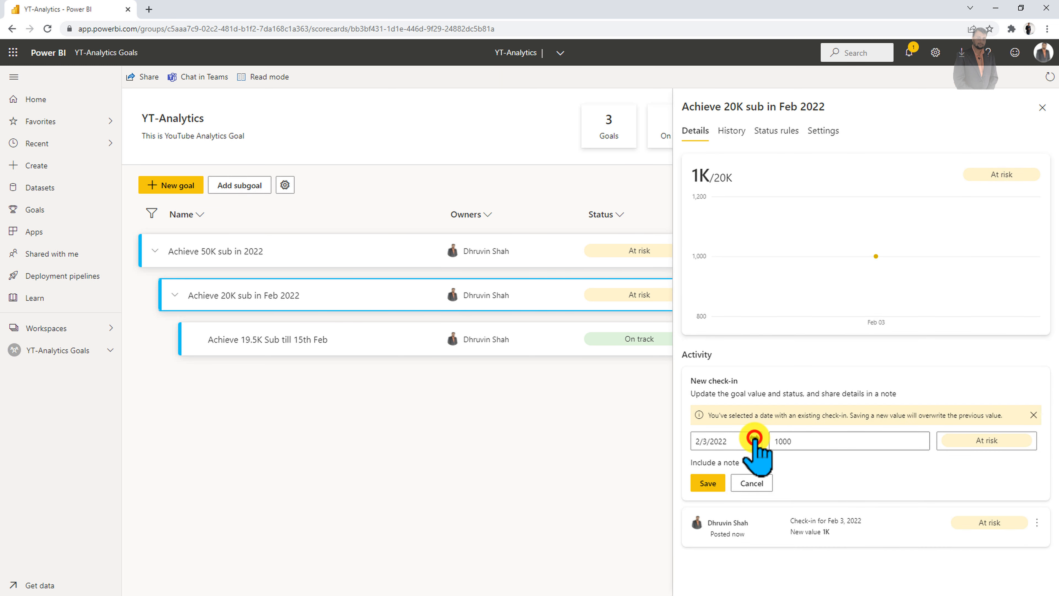
{"action": "left_click", "coordinate": [754, 438]}
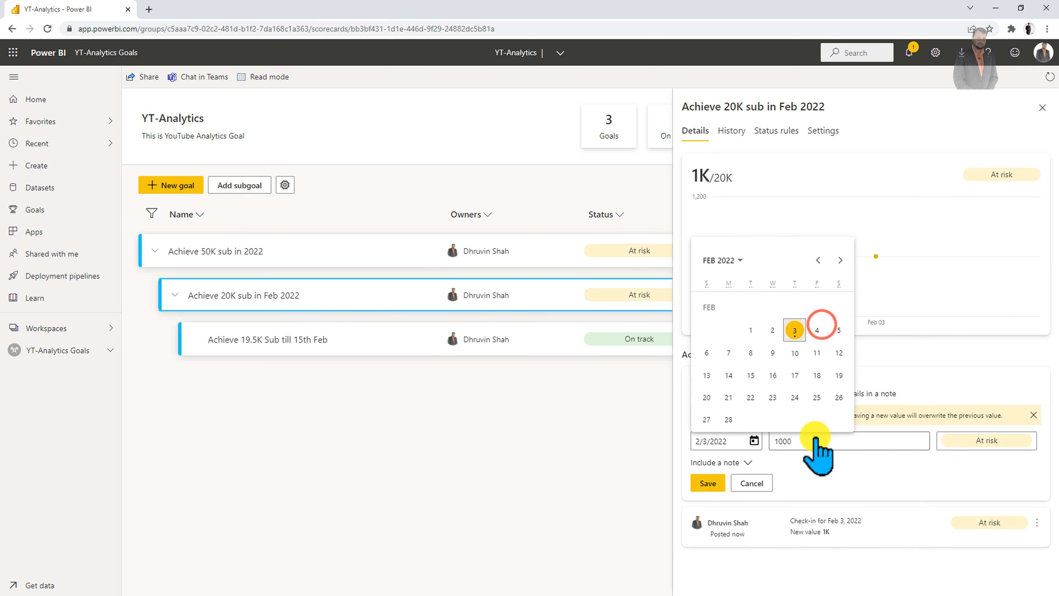
{"action": "left_click", "coordinate": [817, 330]}
{"action": "left_click", "coordinate": [803, 414]}
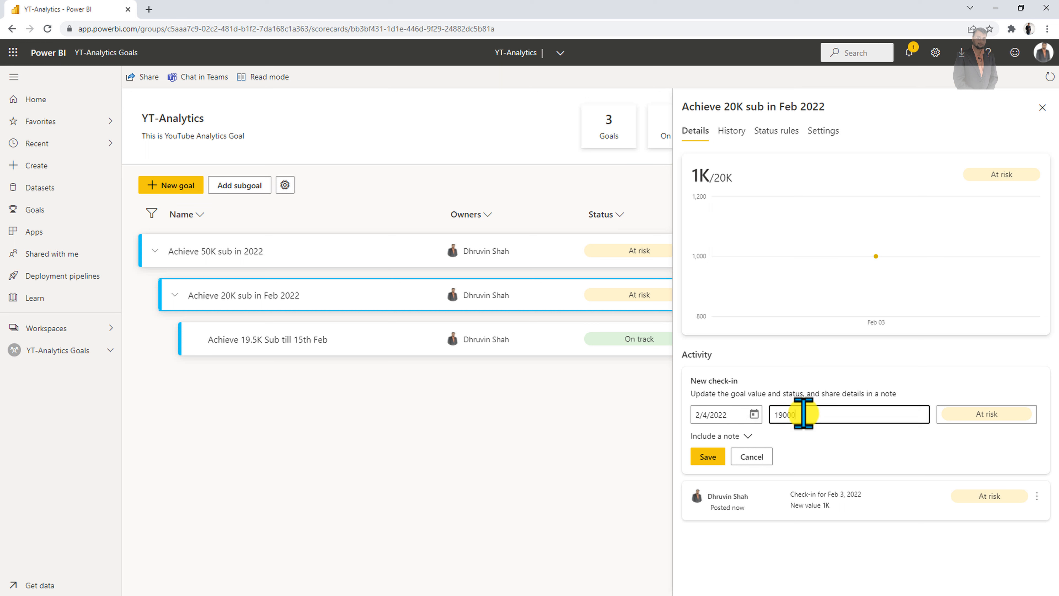
{"action": "left_click", "coordinate": [707, 455]}
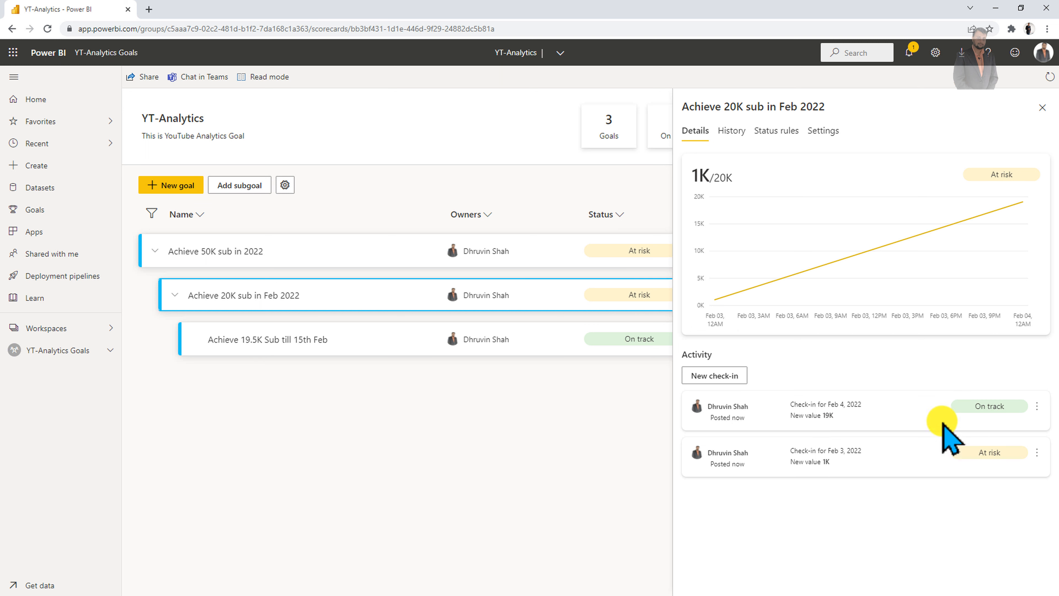
Review the change history of "Achieve 20K sub in Feb 2022" and reload the scorecard page
{"action": "left_click", "coordinate": [735, 130]}
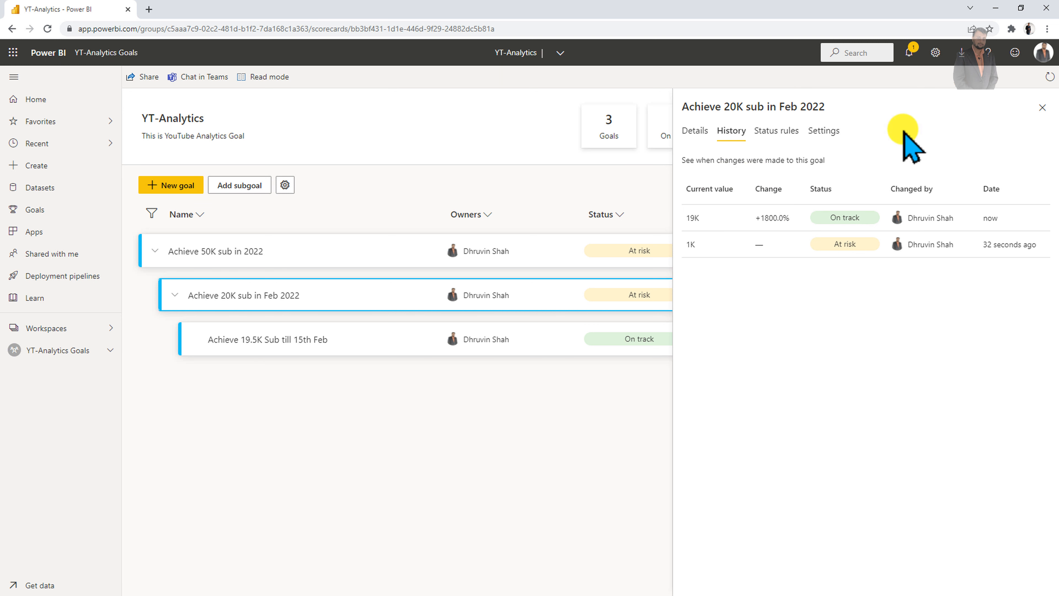
{"action": "left_click", "coordinate": [1042, 107]}
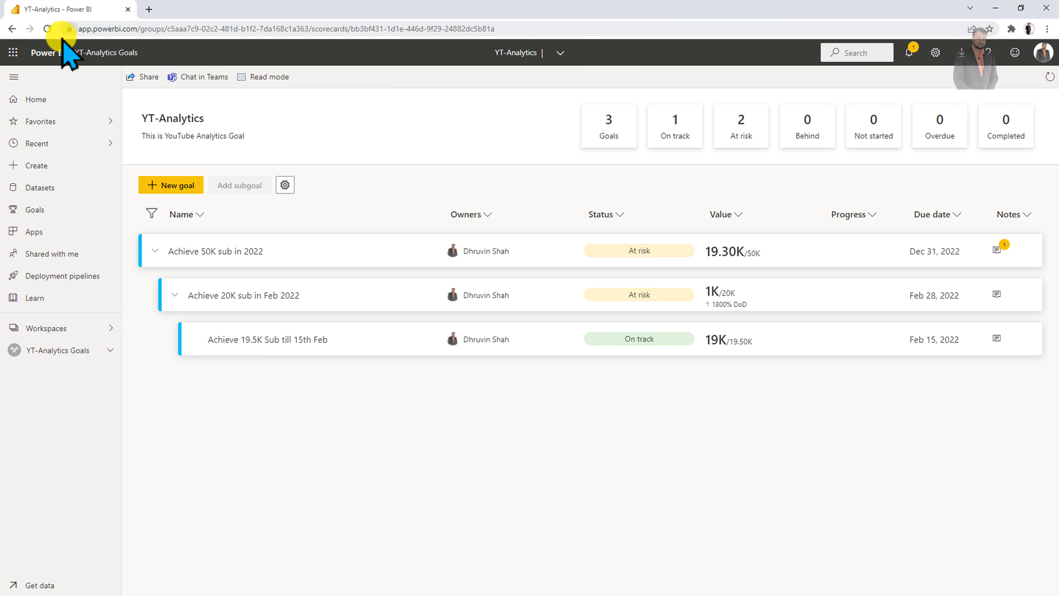
{"action": "left_click", "coordinate": [48, 28]}
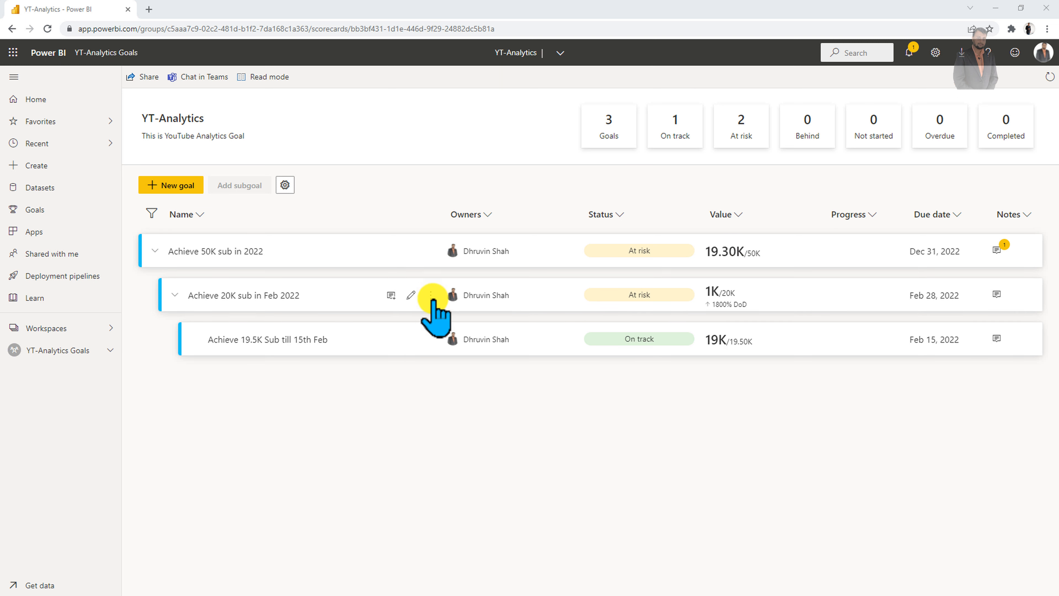
Edit the Feb 3, 2022 check-in of "Achieve 20K sub in Feb 2022" to a value of 19000 and save it
{"action": "left_click", "coordinate": [354, 297]}
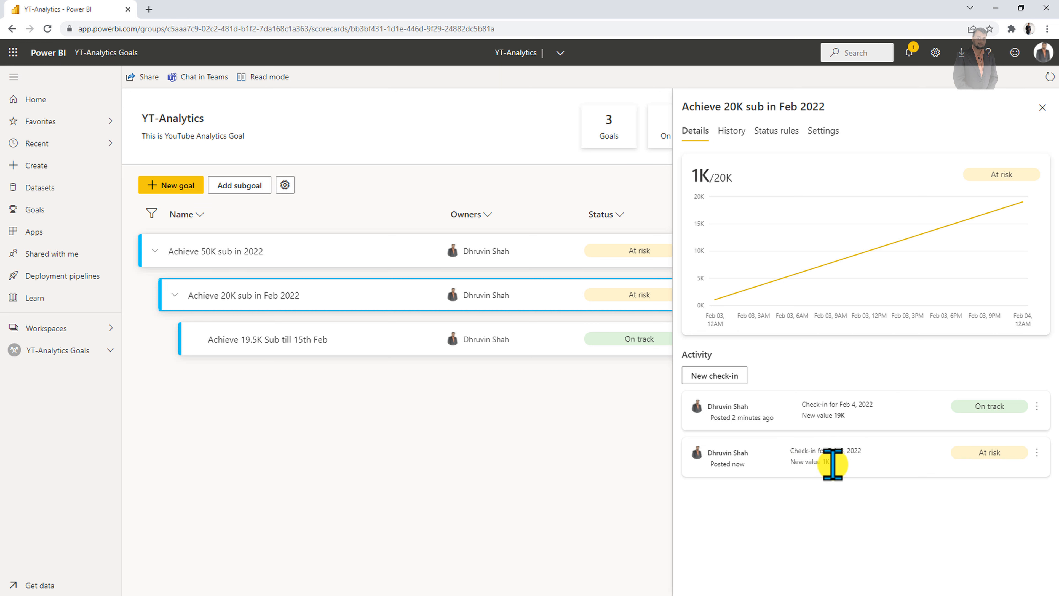
{"action": "left_click", "coordinate": [1034, 447]}
{"action": "left_click", "coordinate": [989, 479]}
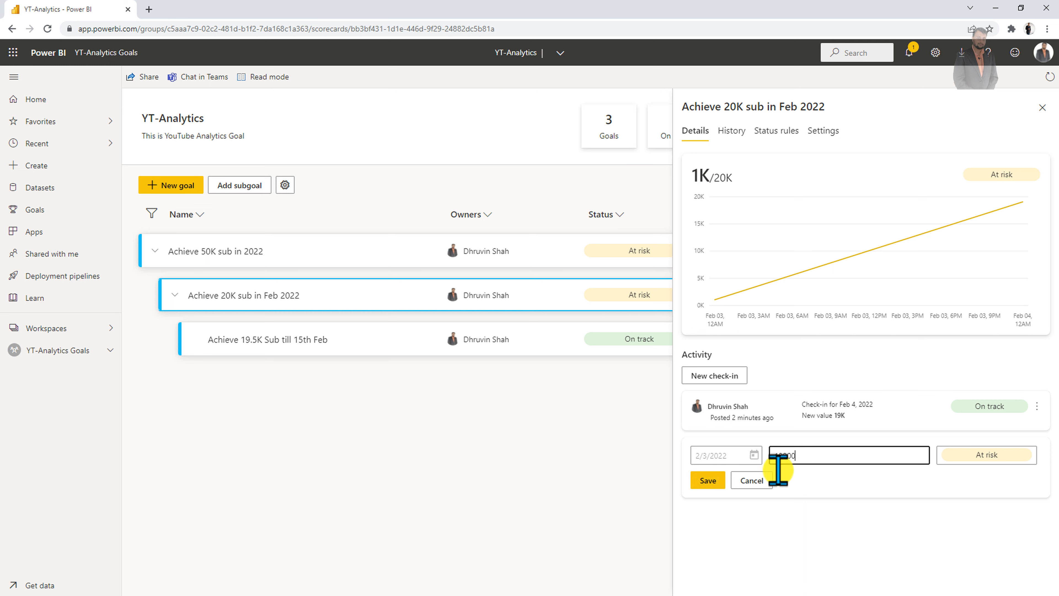
{"action": "left_click", "coordinate": [704, 485]}
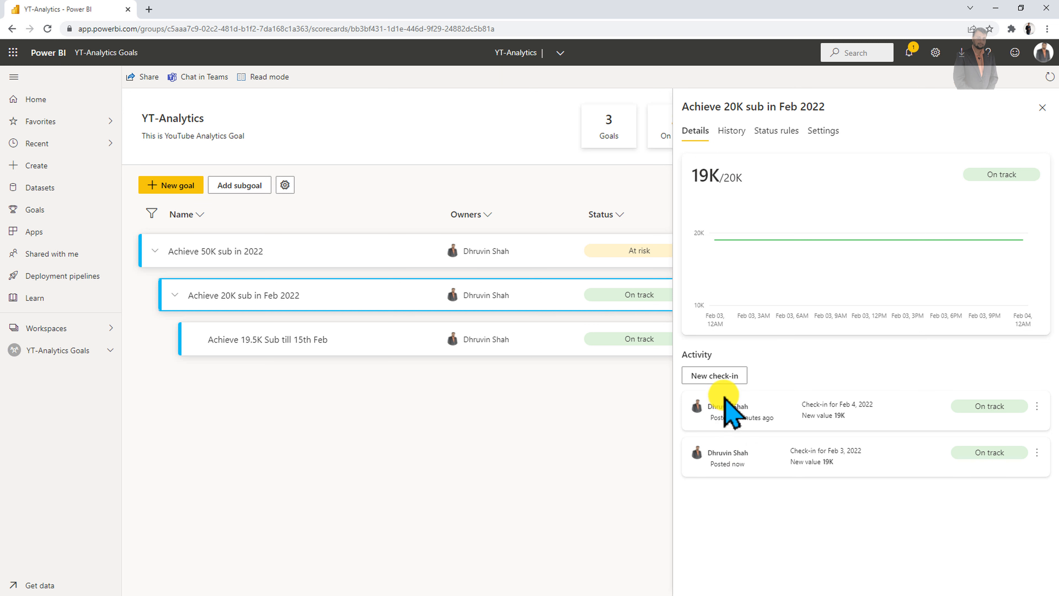
{"action": "left_click", "coordinate": [727, 377]}
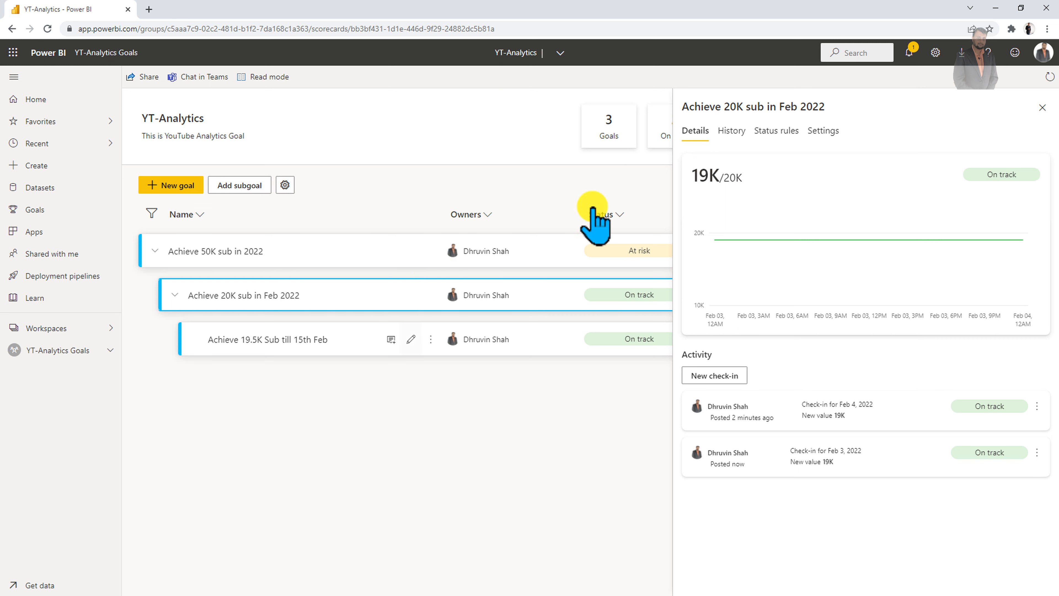
Set the tracking cycle of "Achieve 20K sub in Feb 2022" to Daily, start tracking, and close its details
{"action": "left_click", "coordinate": [817, 142]}
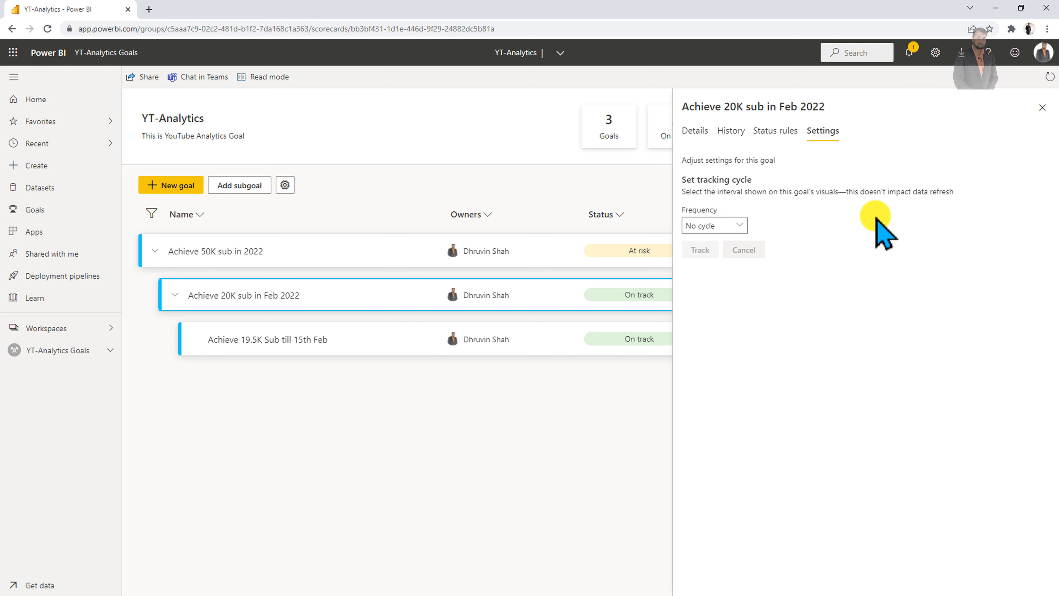
{"action": "left_click", "coordinate": [744, 222]}
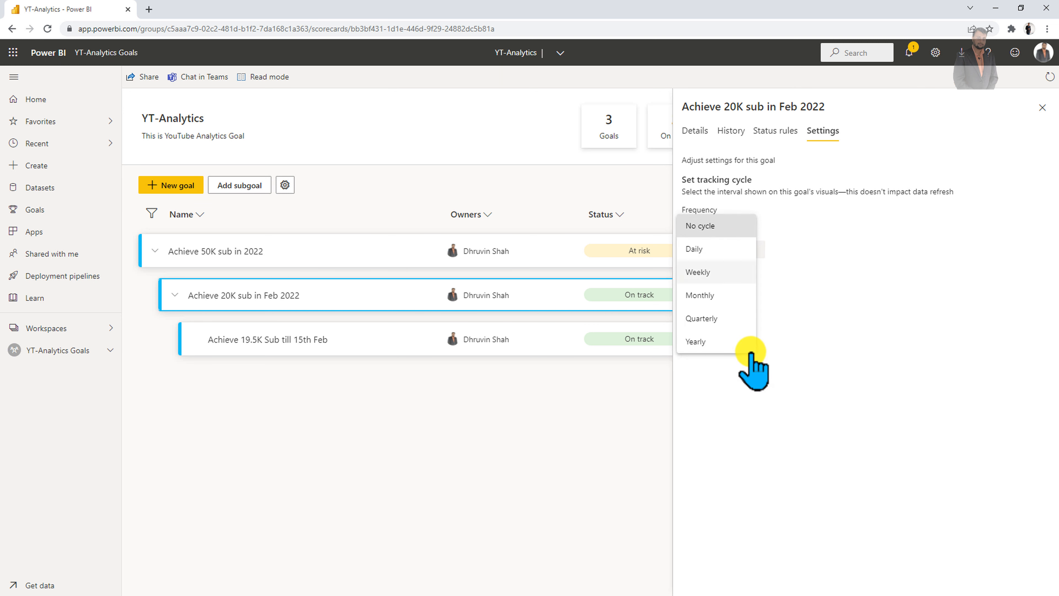
{"action": "left_click", "coordinate": [727, 248]}
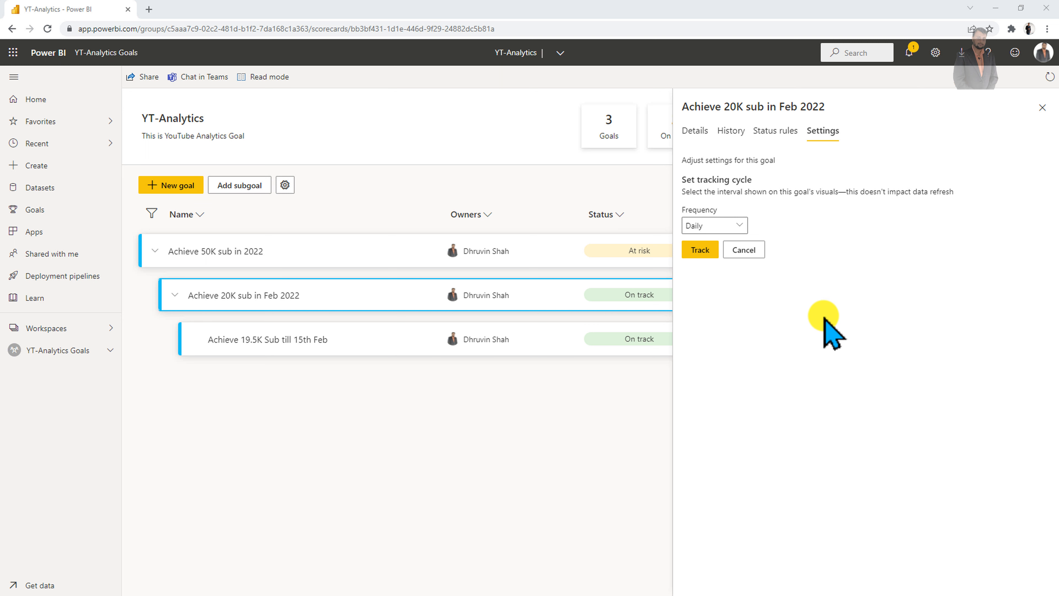
{"action": "left_click", "coordinate": [738, 225]}
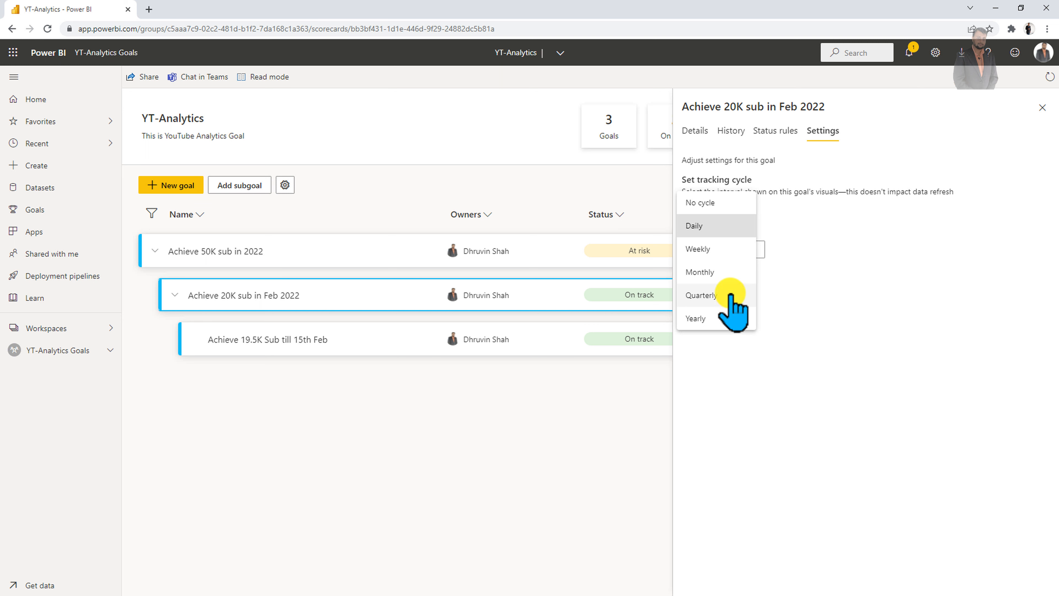
{"action": "left_click", "coordinate": [823, 244]}
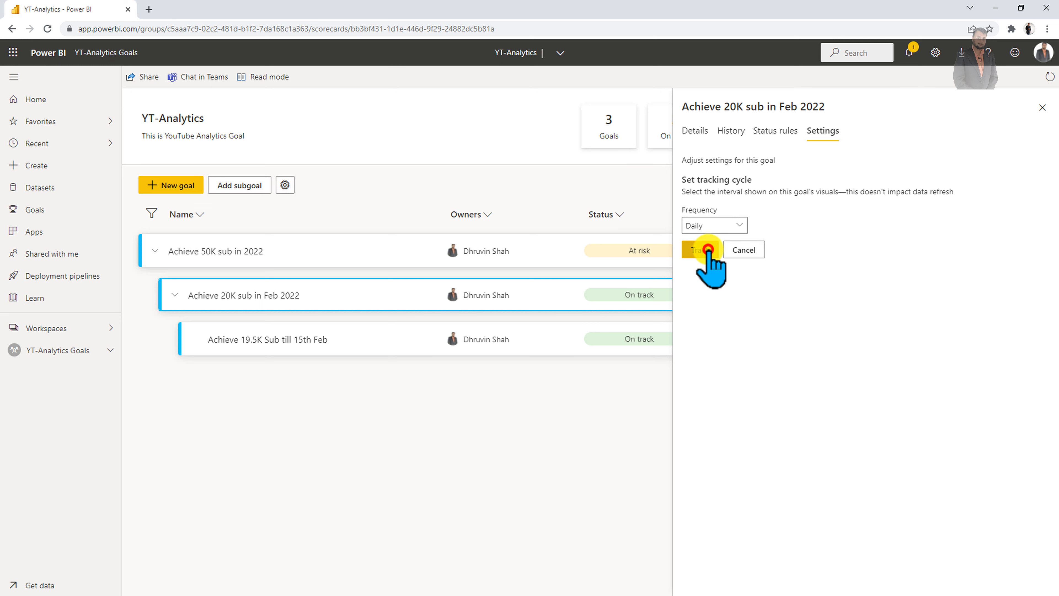
{"action": "left_click", "coordinate": [708, 250]}
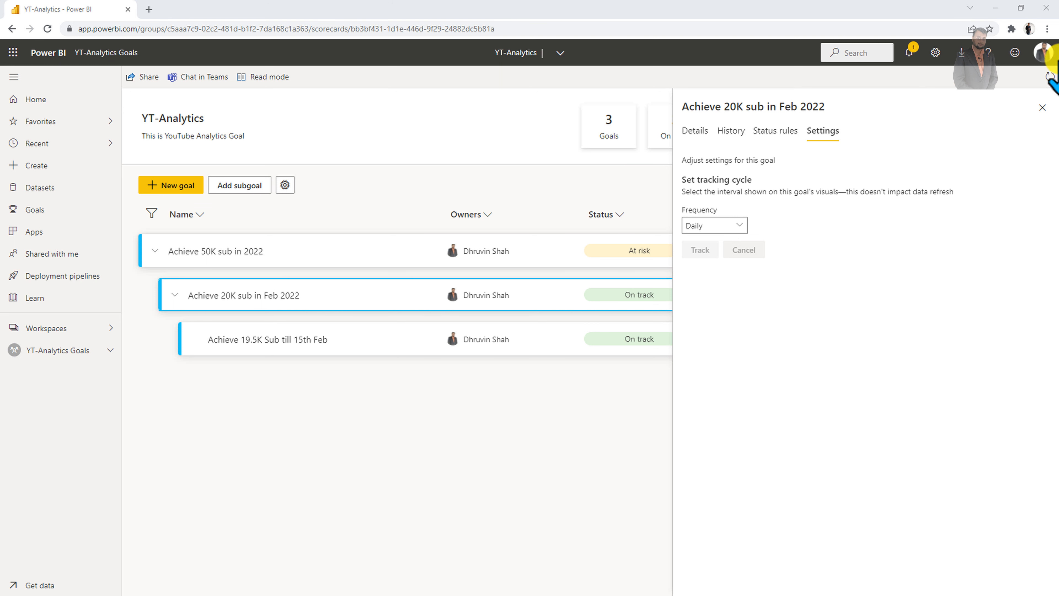
{"action": "left_click", "coordinate": [1041, 106]}
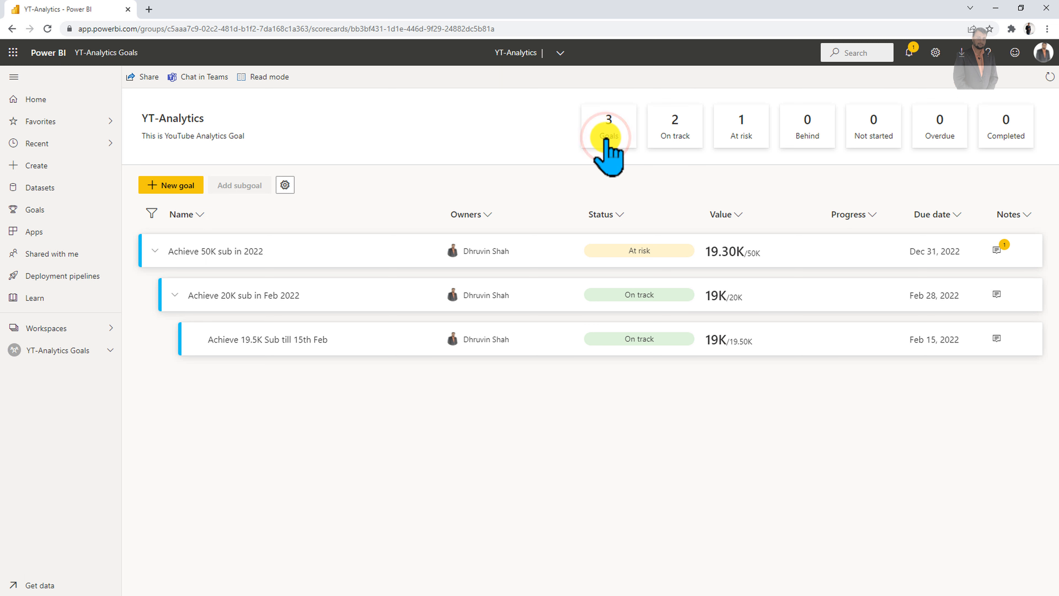
Filter the scorecard by On track, At risk, Behind, Not started, Overdue and Completed in turn, ending on On track
{"action": "left_click", "coordinate": [672, 138]}
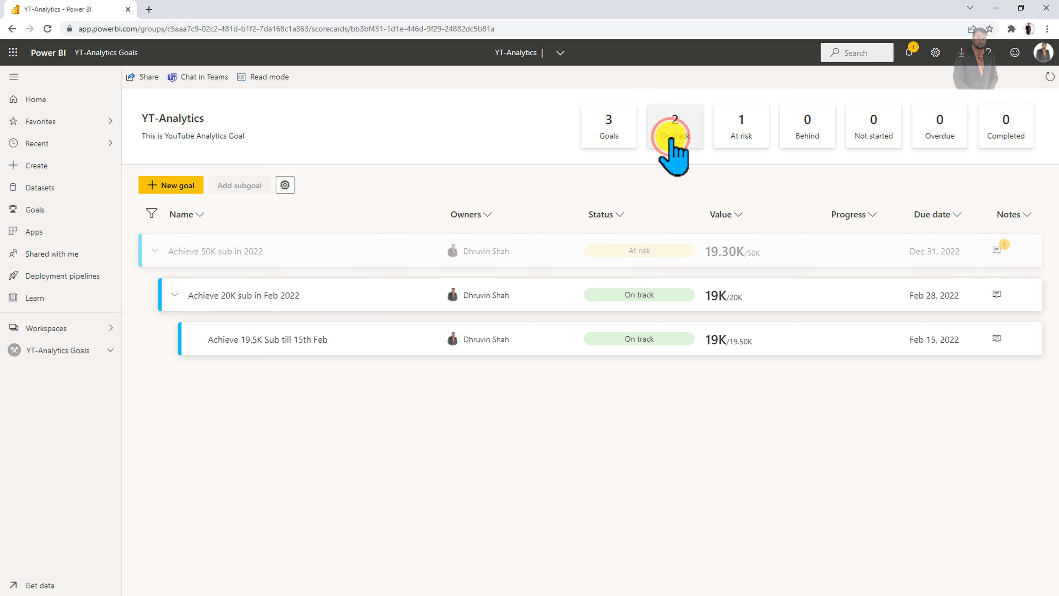
{"action": "left_click", "coordinate": [748, 136]}
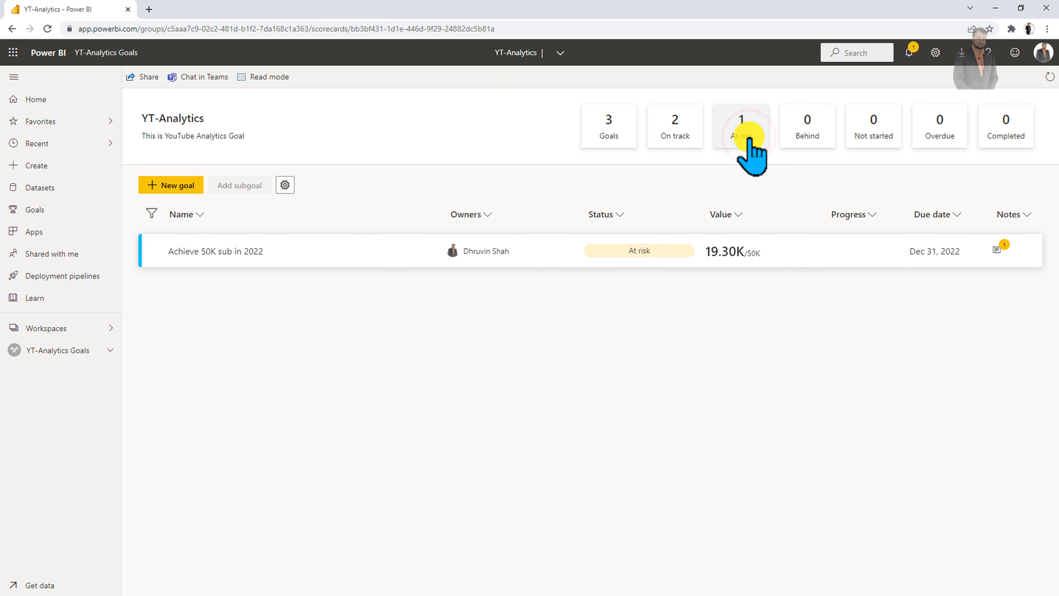
{"action": "left_click", "coordinate": [794, 137]}
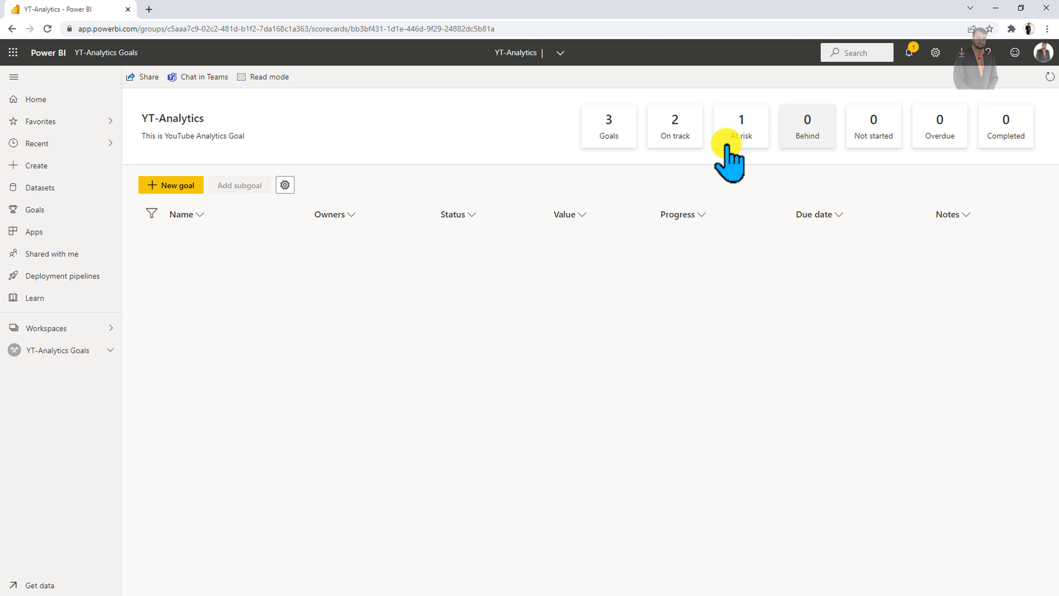
{"action": "left_click", "coordinate": [861, 131]}
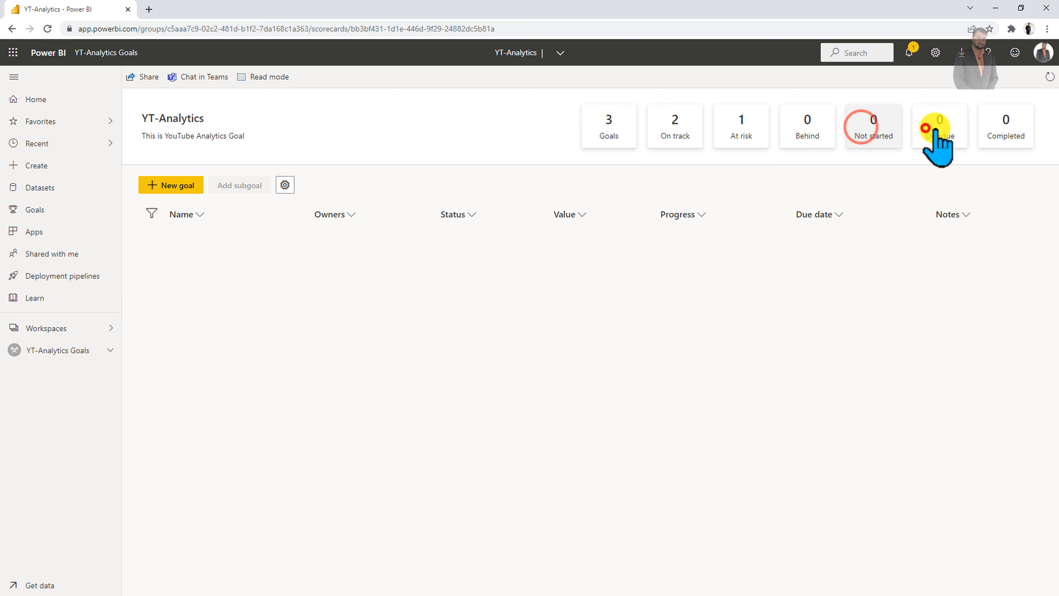
{"action": "left_click", "coordinate": [926, 130]}
{"action": "left_click", "coordinate": [992, 128]}
{"action": "left_click", "coordinate": [669, 142]}
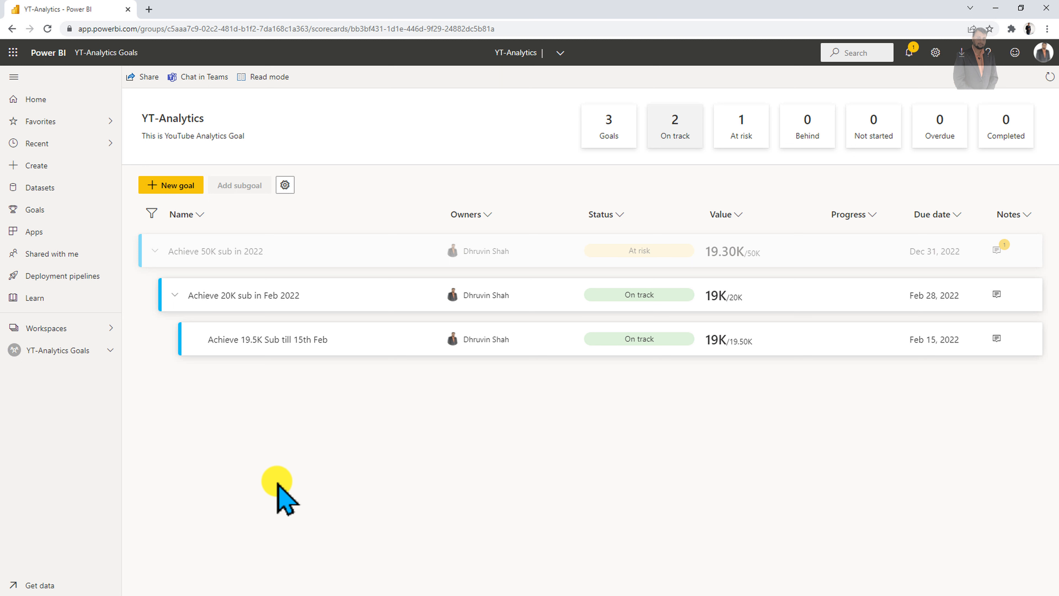
Switch the scorecard to read mode and send a link to it to a colleague found by name
{"action": "left_click", "coordinate": [265, 77]}
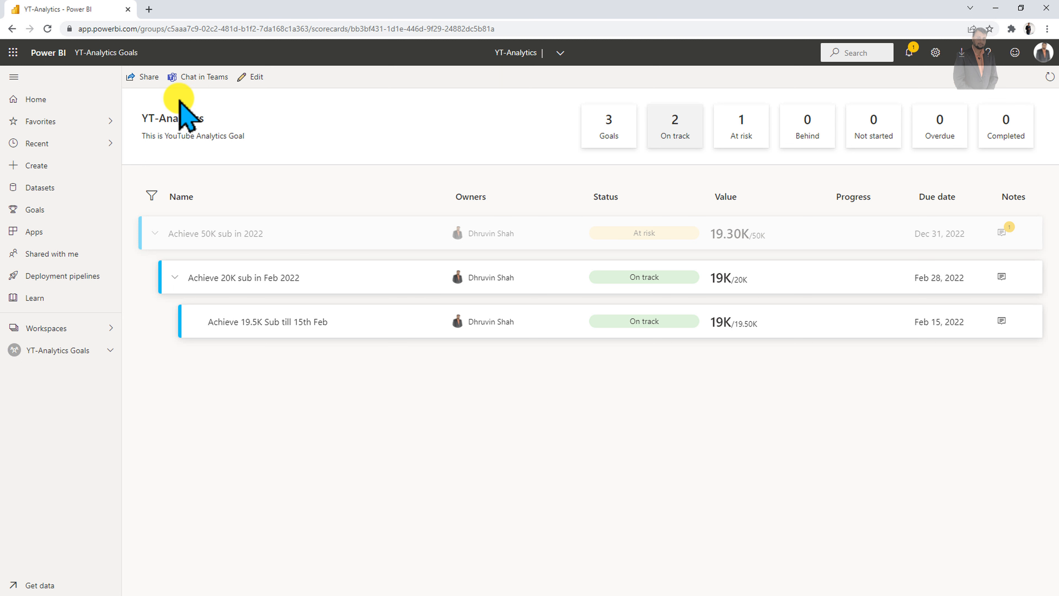
{"action": "left_click", "coordinate": [145, 86]}
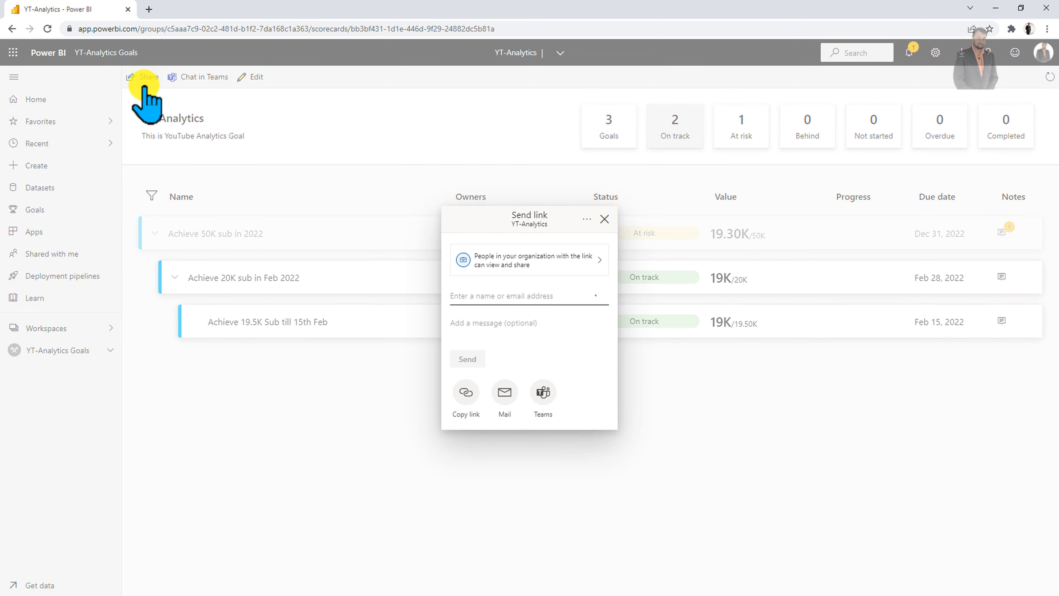
{"action": "left_click", "coordinate": [522, 297]}
{"action": "type", "text": "shrira"}
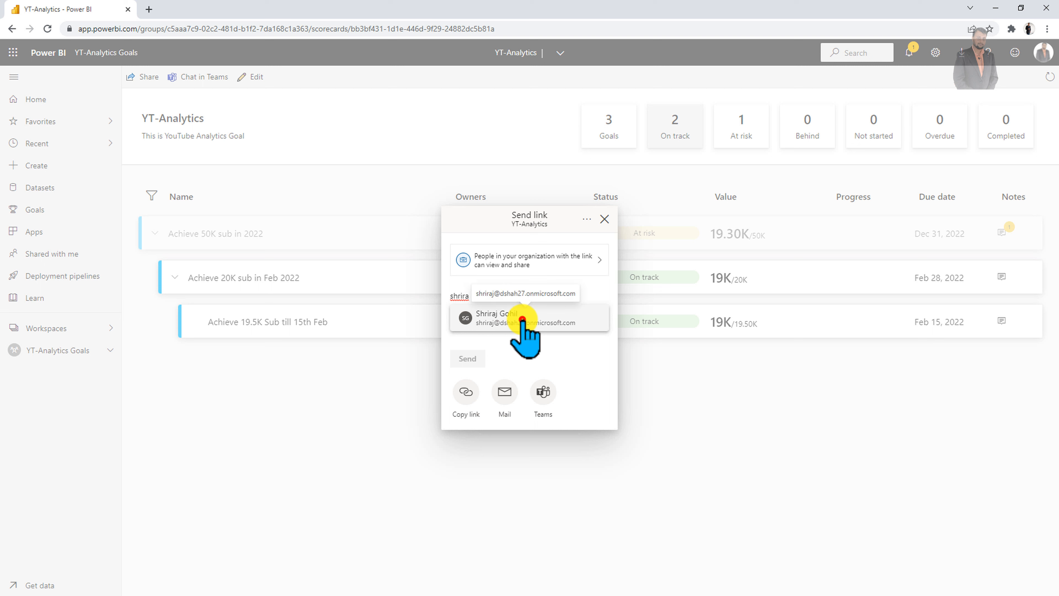
{"action": "left_click", "coordinate": [522, 320]}
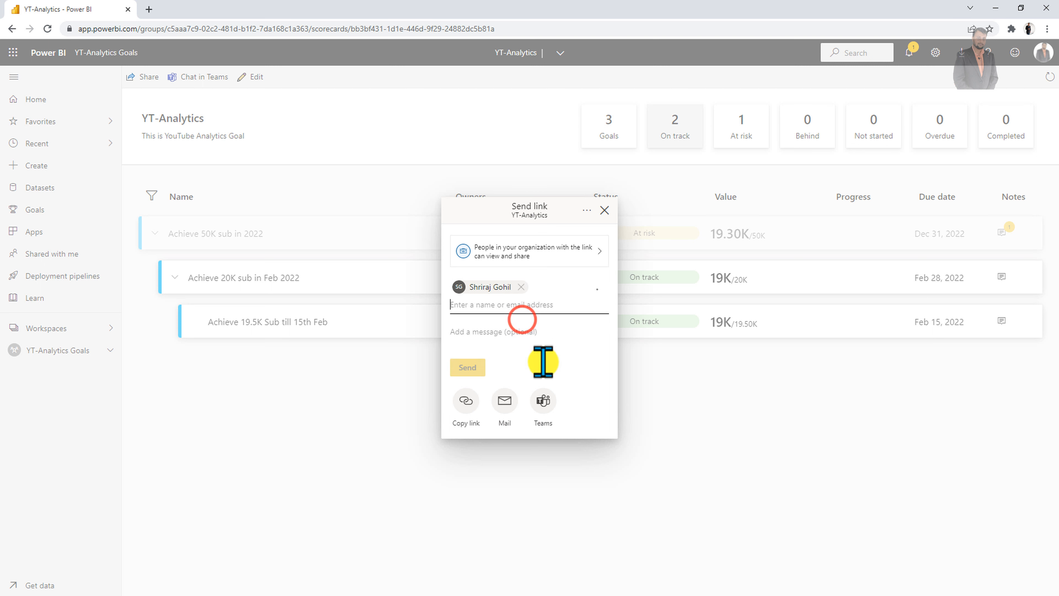
{"action": "left_click", "coordinate": [466, 368]}
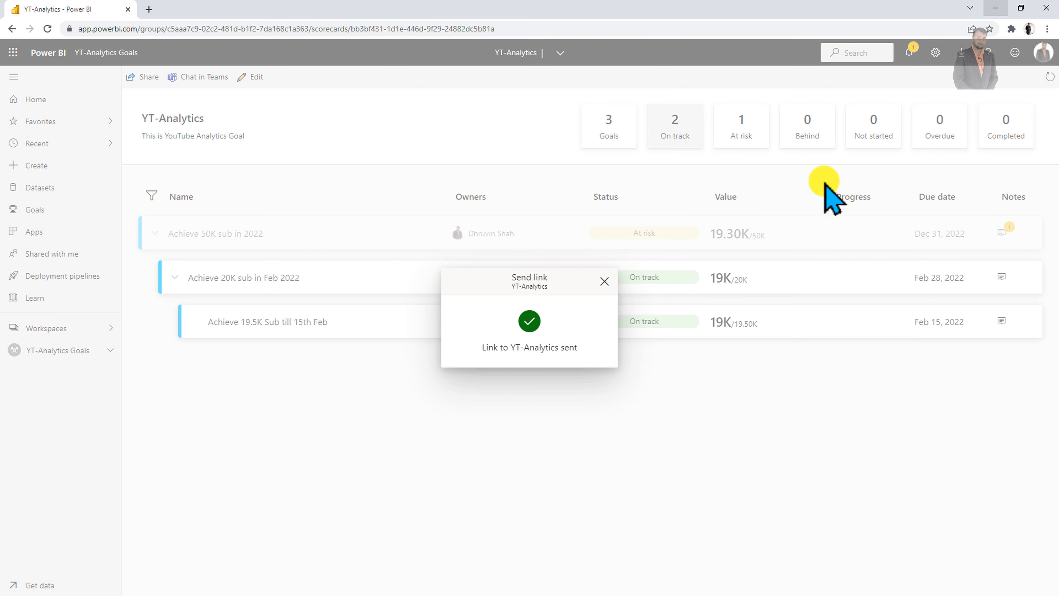
{"action": "left_click", "coordinate": [604, 280]}
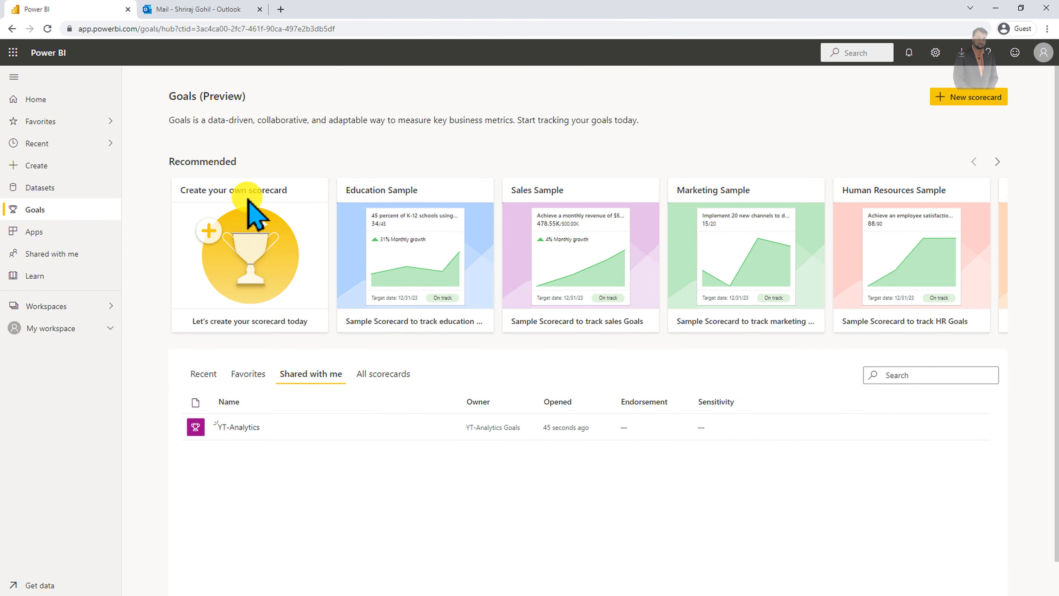
Check which account is signed in to Power BI, and view the YT-Analytics scorecard sharing email in Outlook
{"action": "left_click", "coordinate": [1043, 52]}
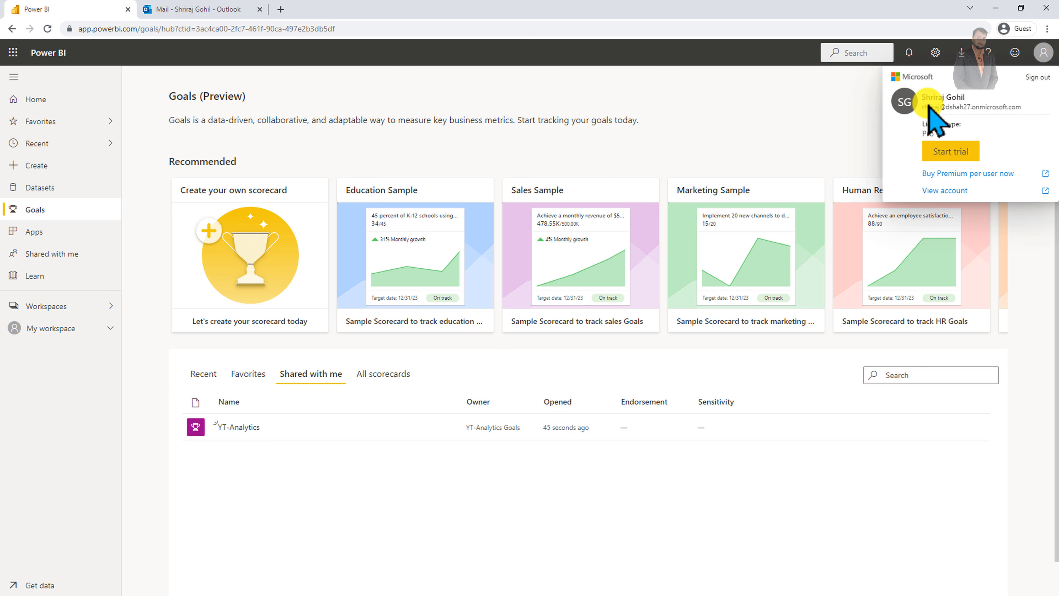
{"action": "left_click", "coordinate": [1043, 53]}
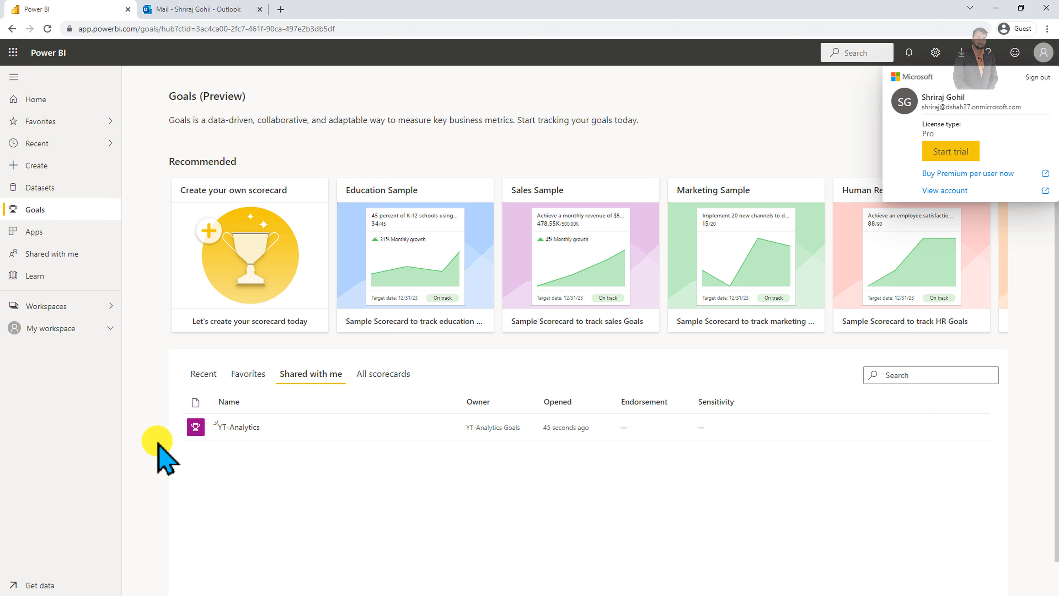
{"action": "left_click", "coordinate": [196, 7]}
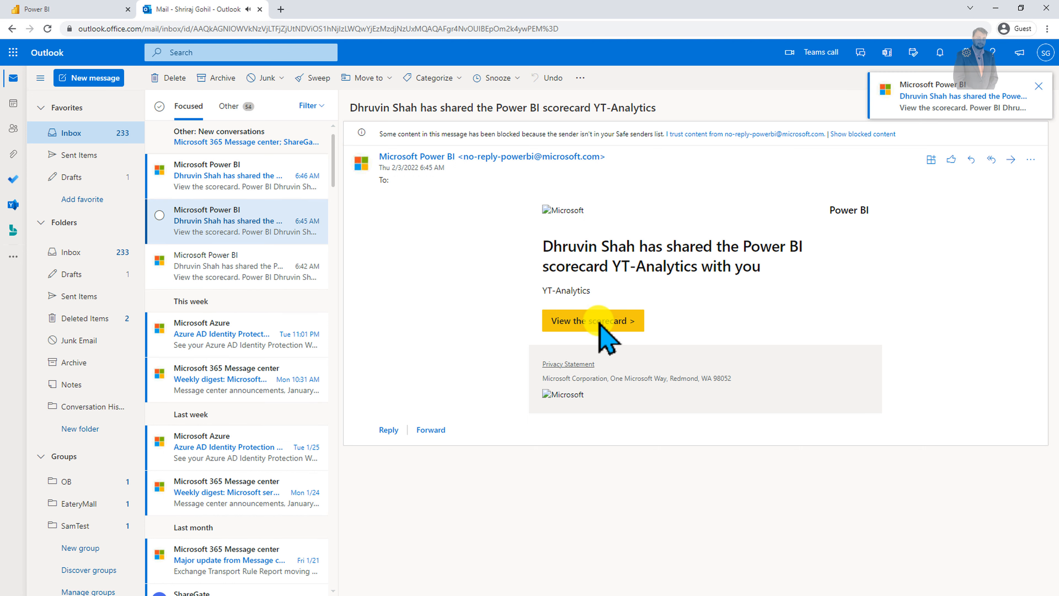
Switch back to Power BI and open the shared YT-Analytics scorecard and its goal "Achieve 50K sub in 2022"
{"action": "left_click", "coordinate": [46, 16]}
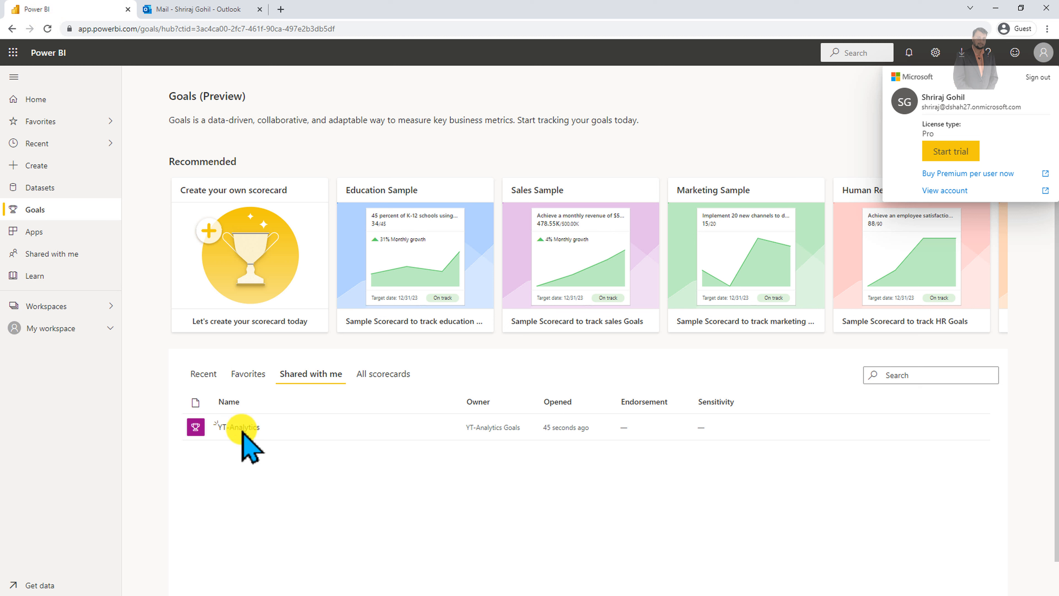
{"action": "left_click", "coordinate": [237, 425]}
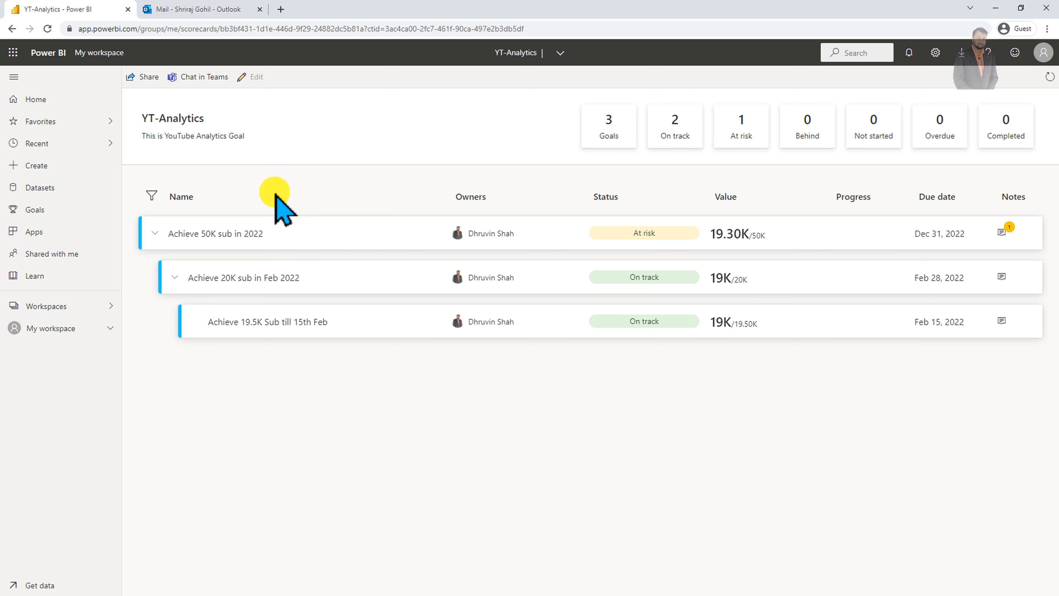
{"action": "left_click", "coordinate": [268, 234]}
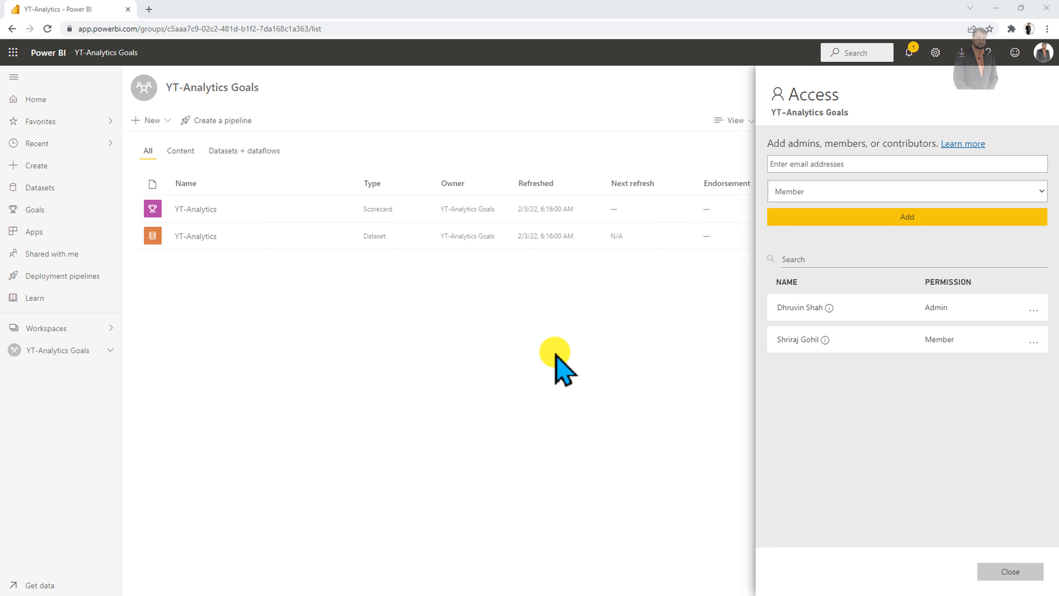
Check the signed-in account on the shared scorecard, and examine the check-in options in the details of "Achieve 50K sub in 2022" before closing them
{"action": "left_click", "coordinate": [552, 400]}
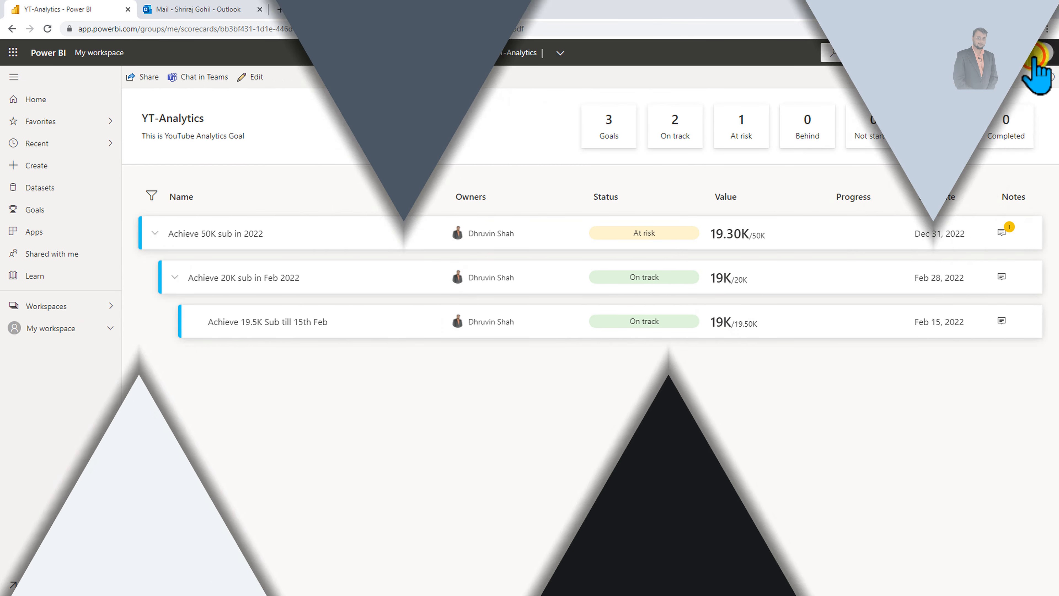
{"action": "left_click", "coordinate": [1035, 56]}
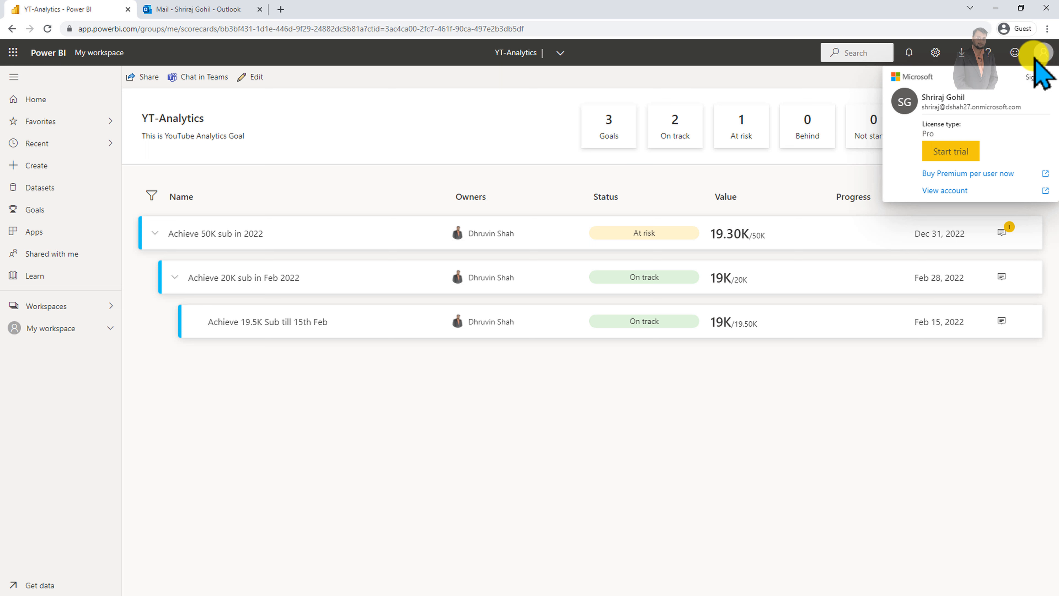
{"action": "left_click", "coordinate": [255, 234]}
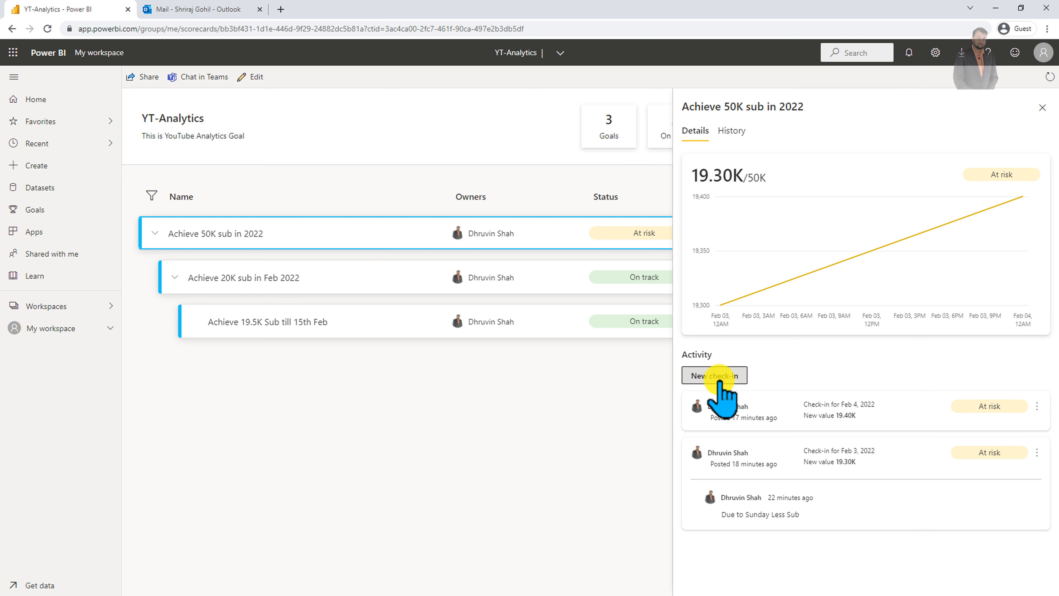
{"action": "left_click", "coordinate": [1042, 110]}
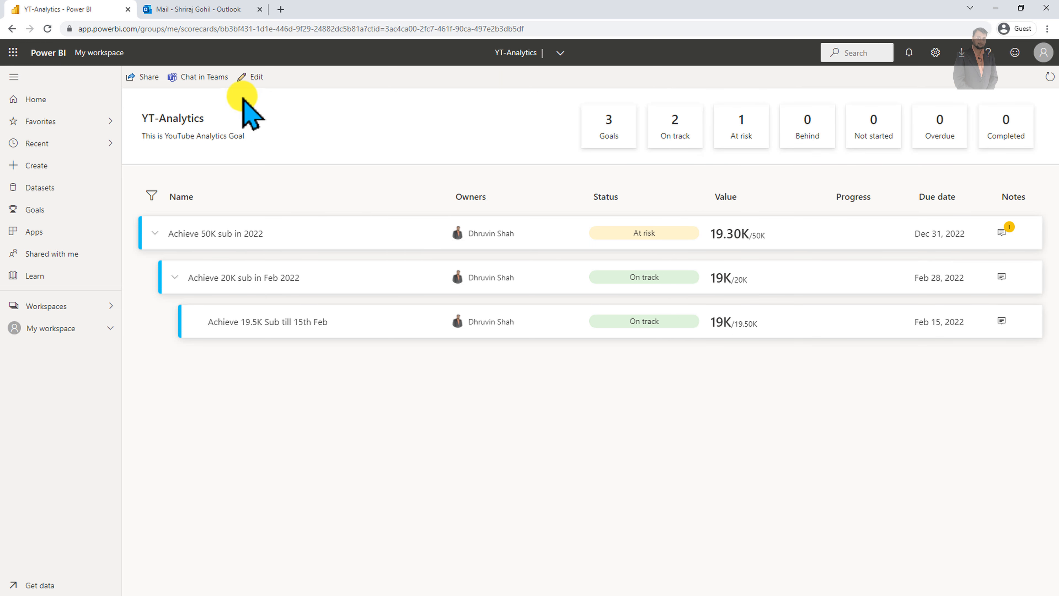